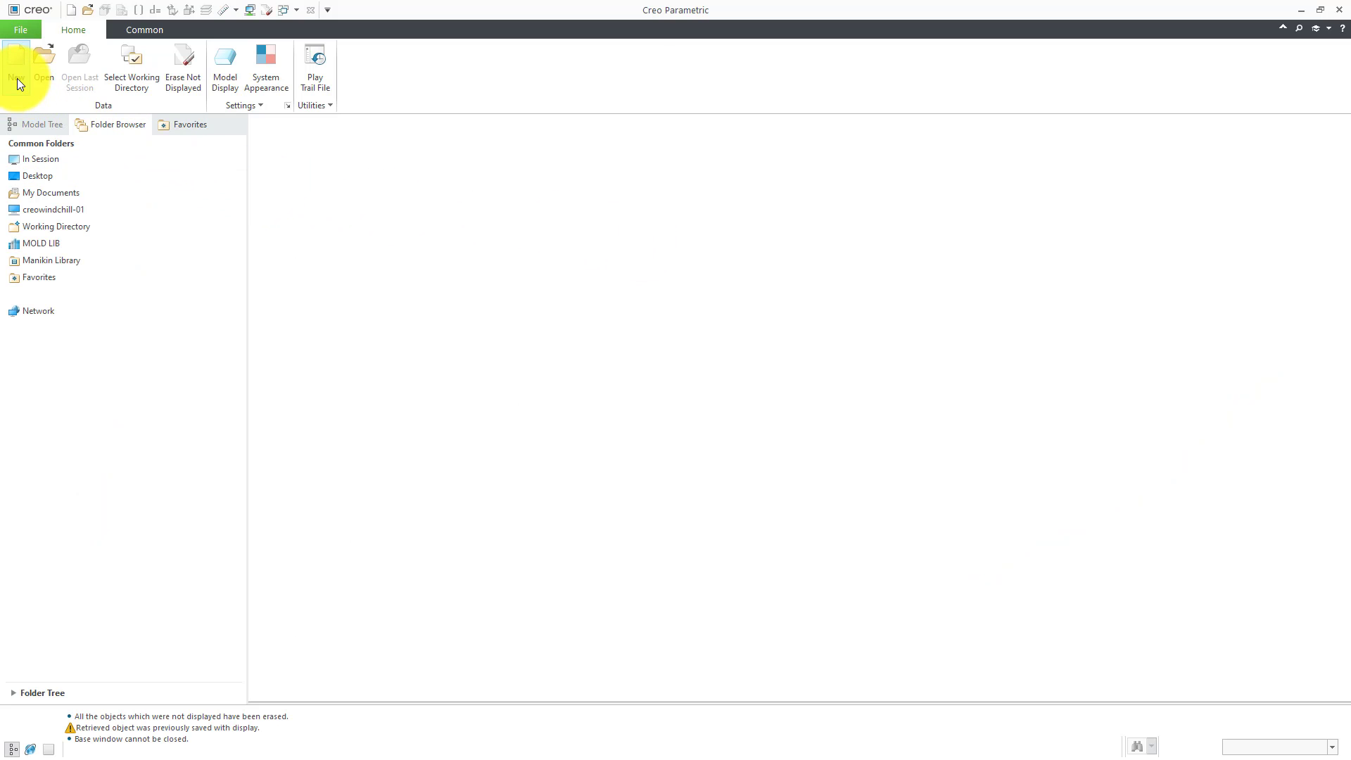
Create a new assembly named canopy using the mcae_assy_std template instead of the default
left_click(17, 78)
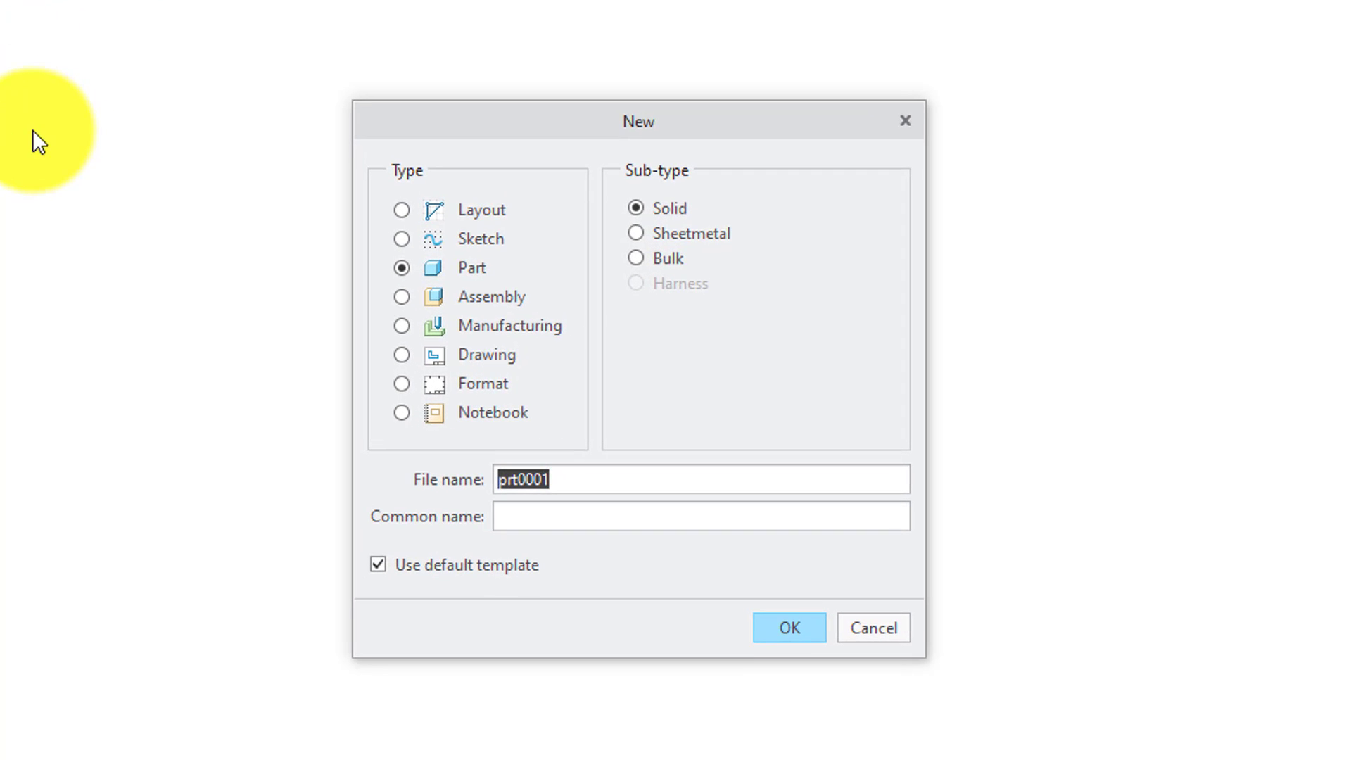
left_click(480, 294)
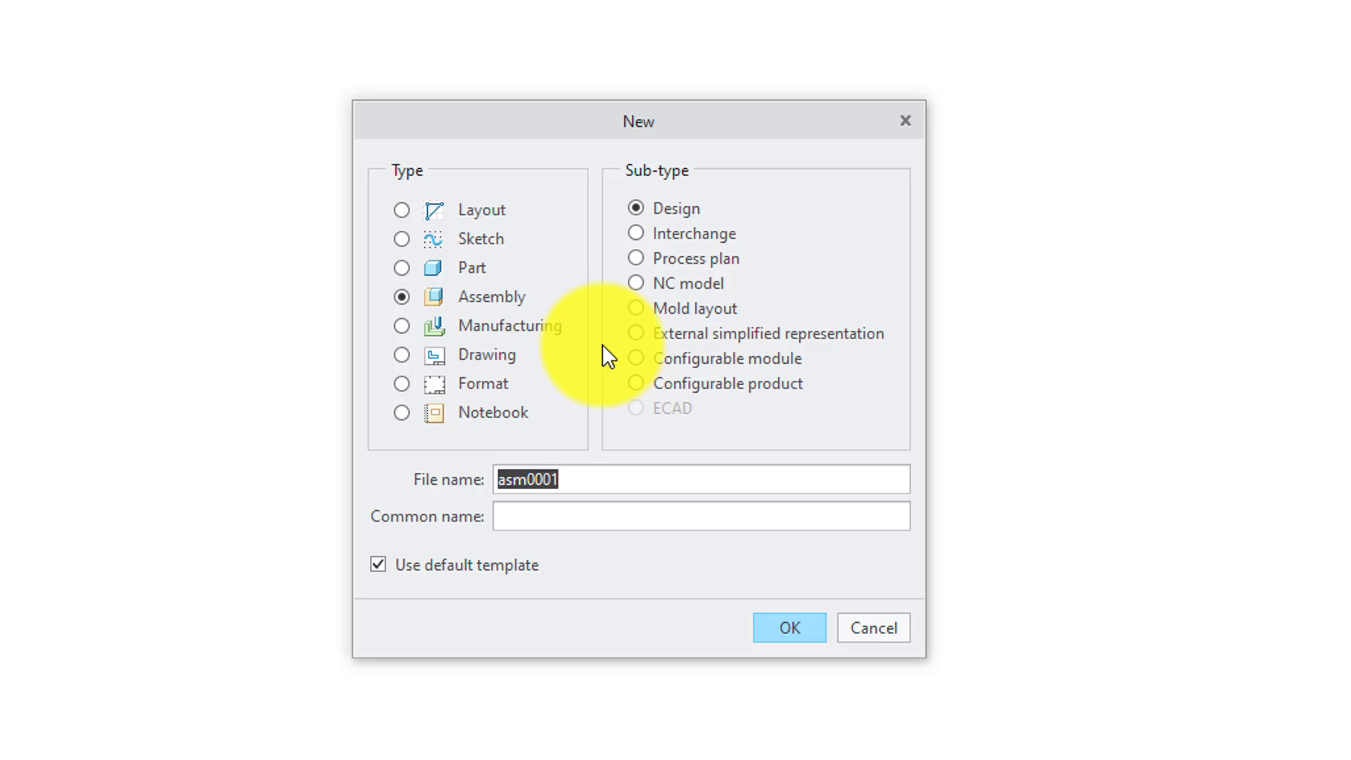
type("canopy")
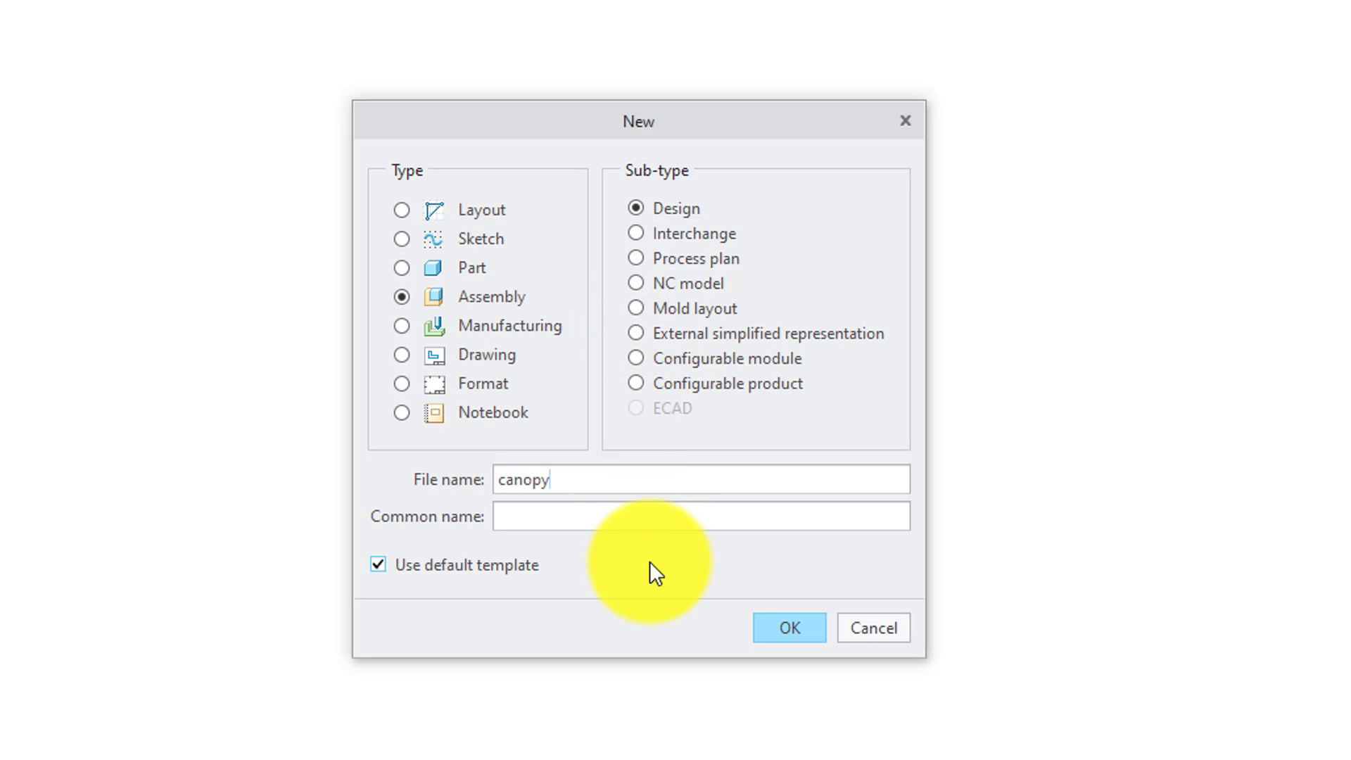
left_click(495, 566)
left_click(774, 624)
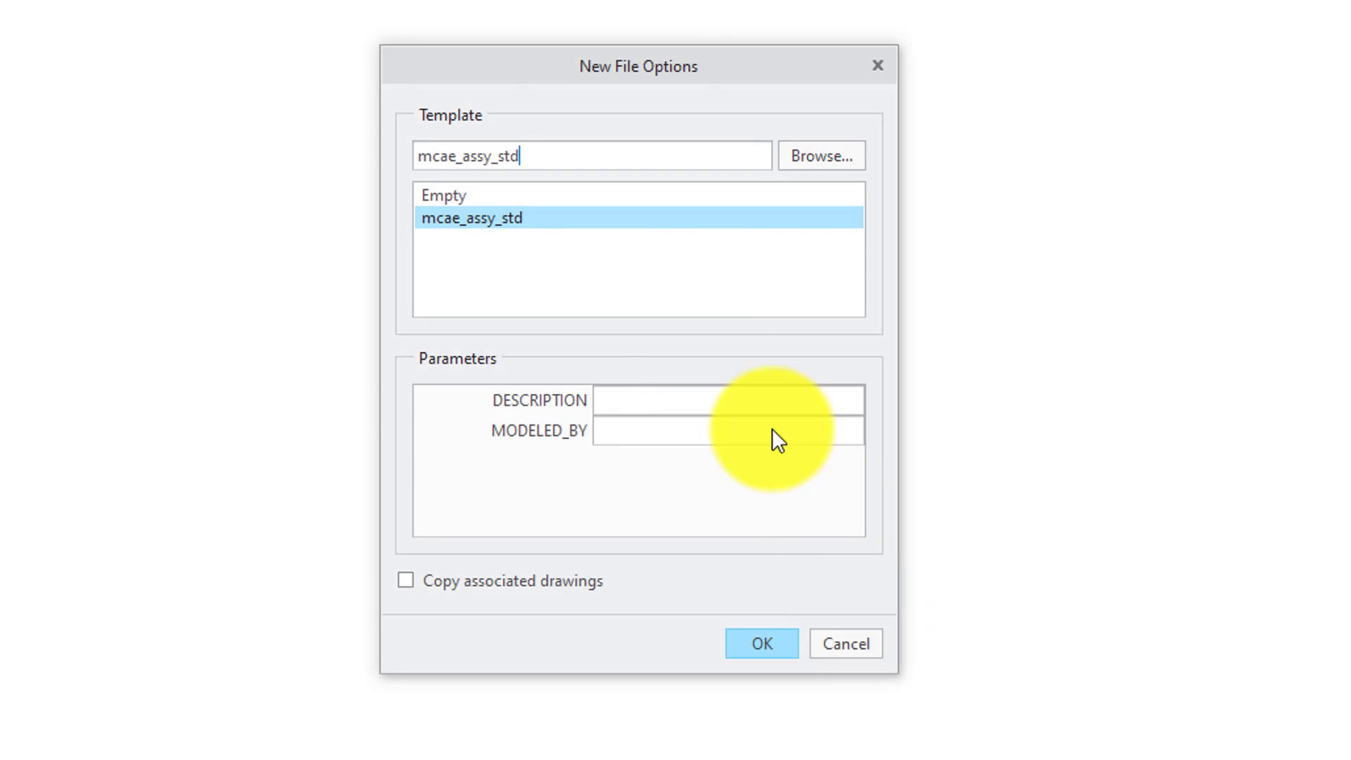
left_click(744, 561)
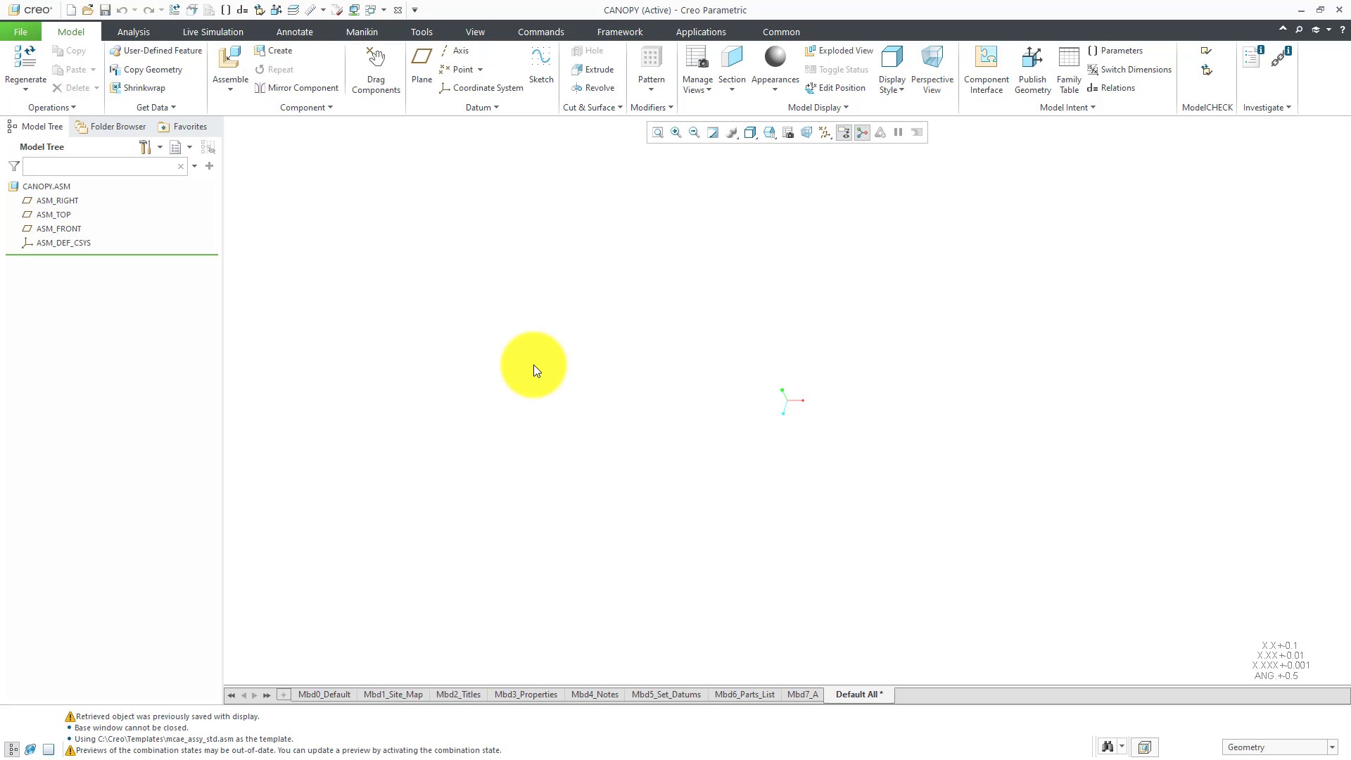
Add skeleton model CANOPY_SKEL, without the 0001 suffix, copied from mcae_part_std.prt
left_click(285, 51)
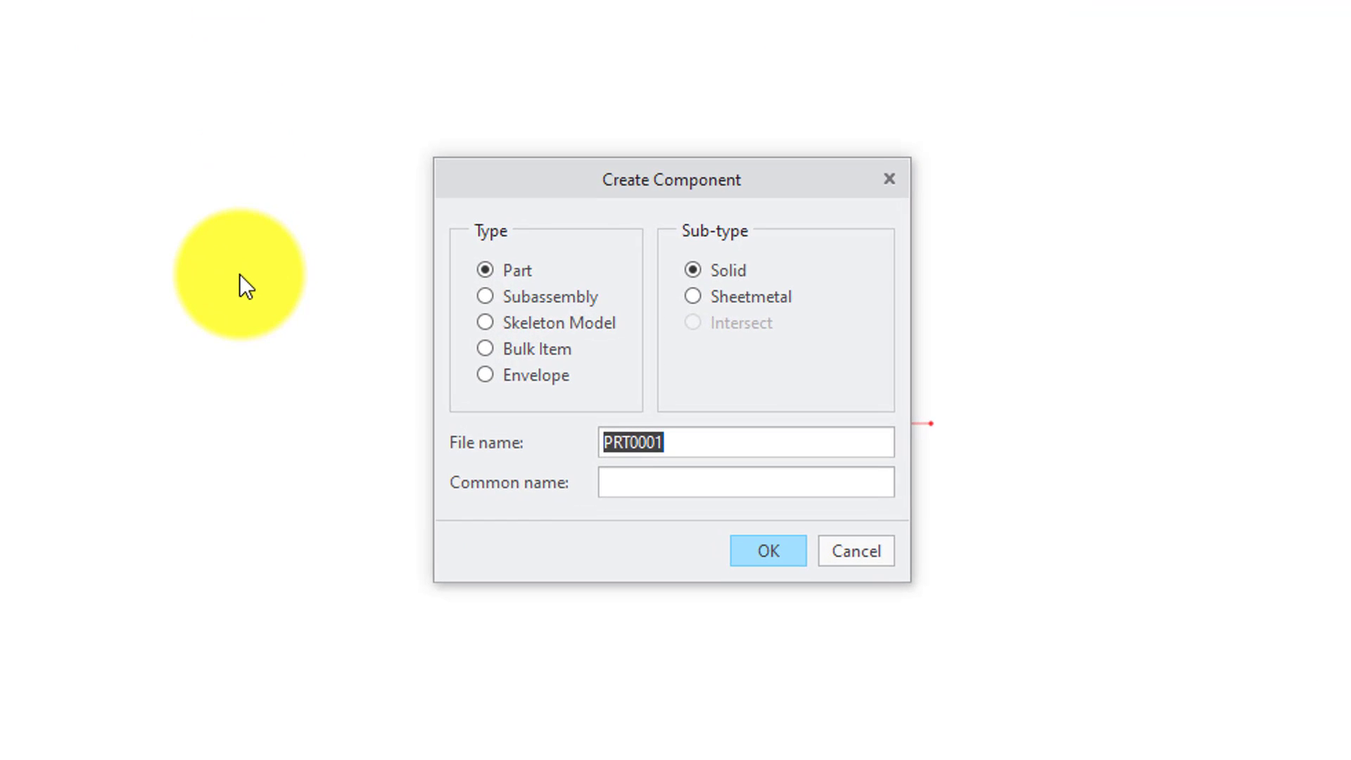
left_click(530, 330)
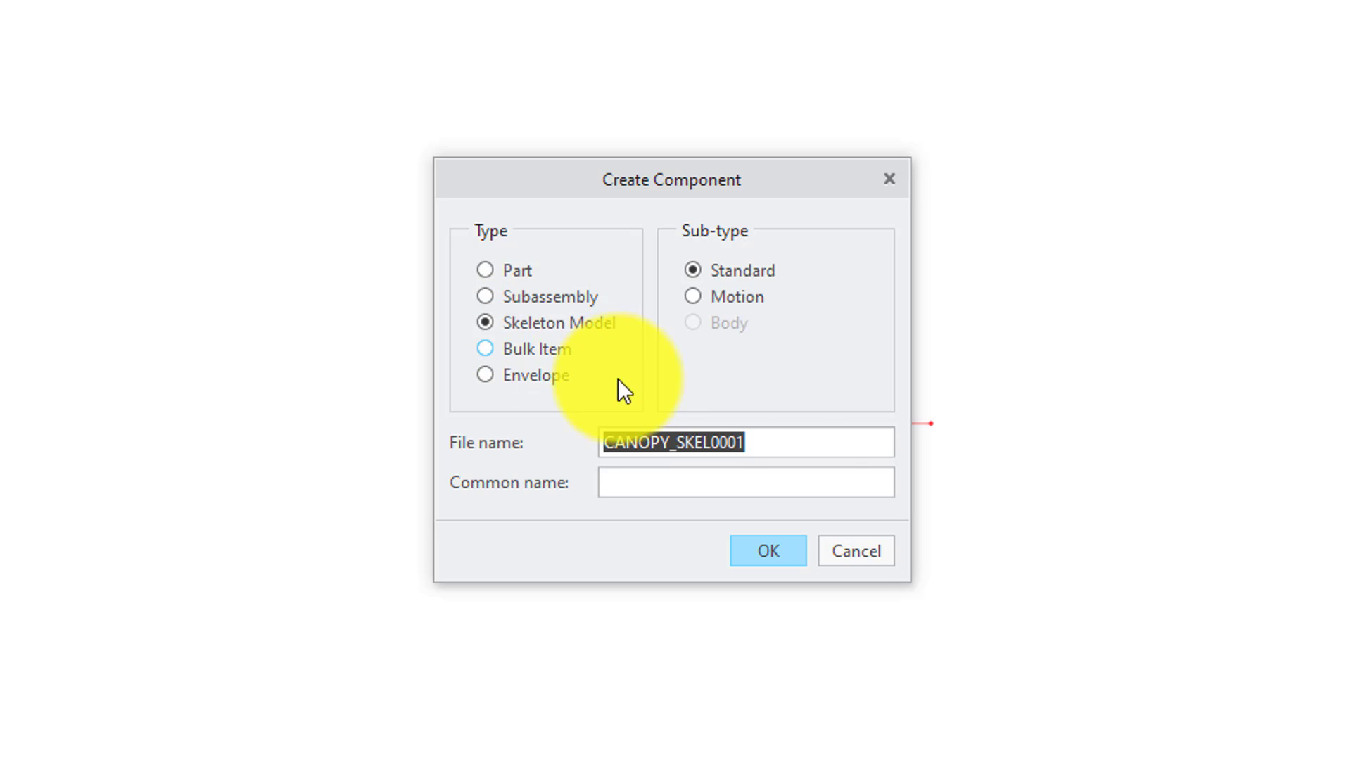
left_click(809, 440)
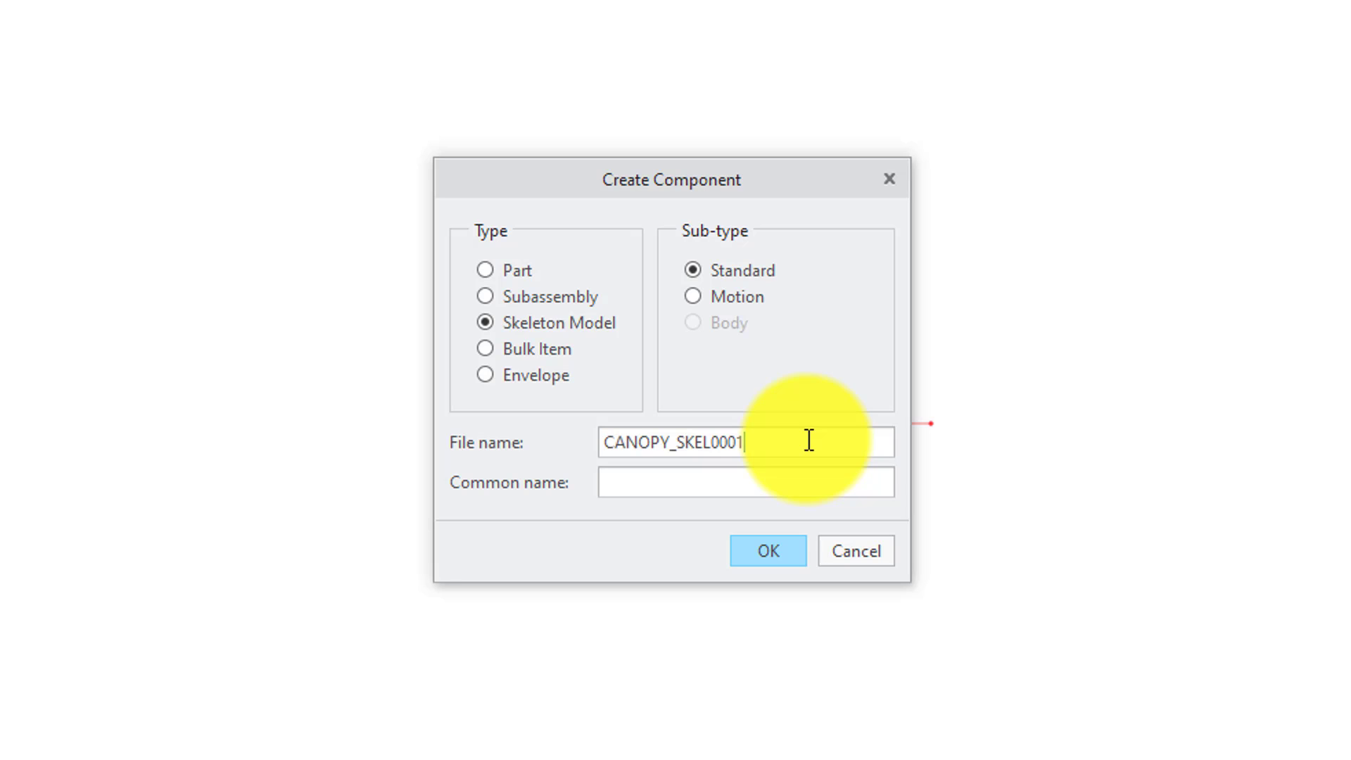
key("BackSpace")
key("BackSpace")
key("BackSpace")
key("BackSpace")
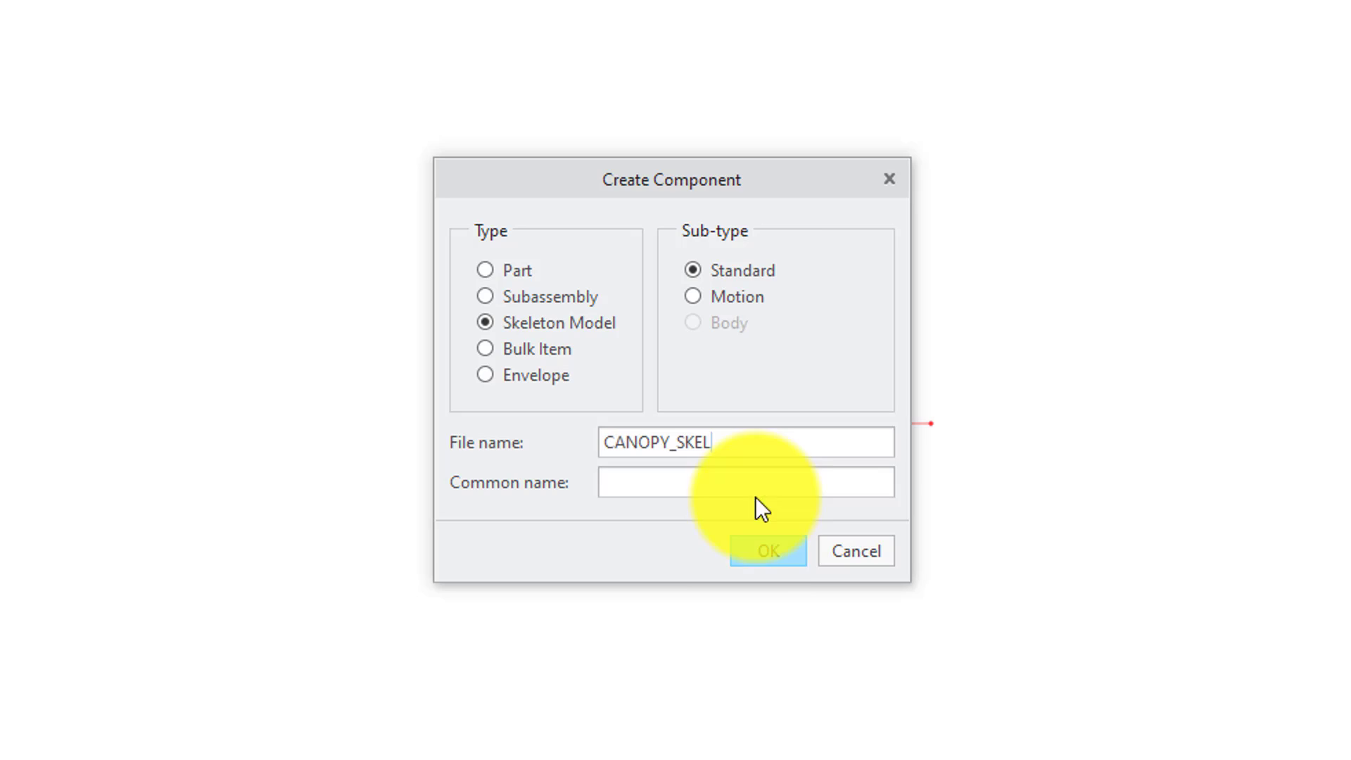
left_click(744, 540)
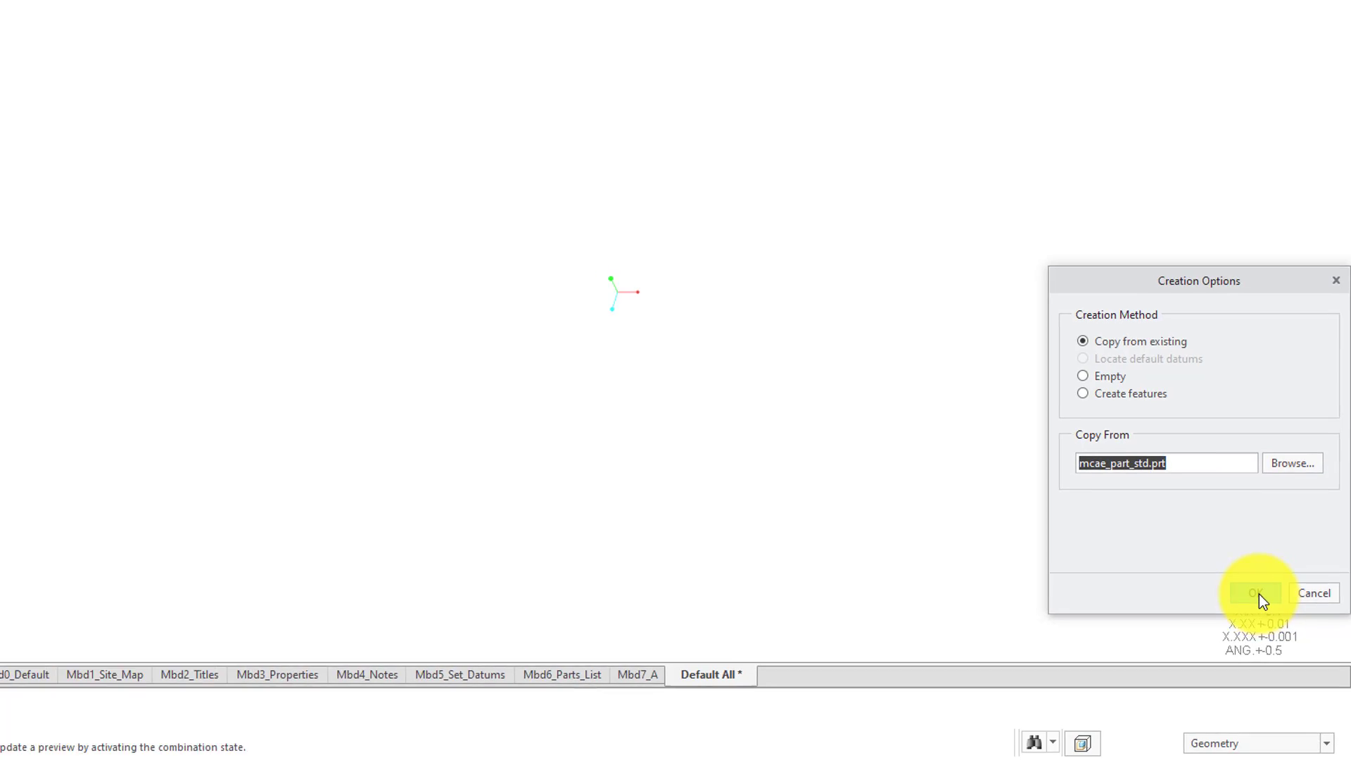
left_click(1260, 594)
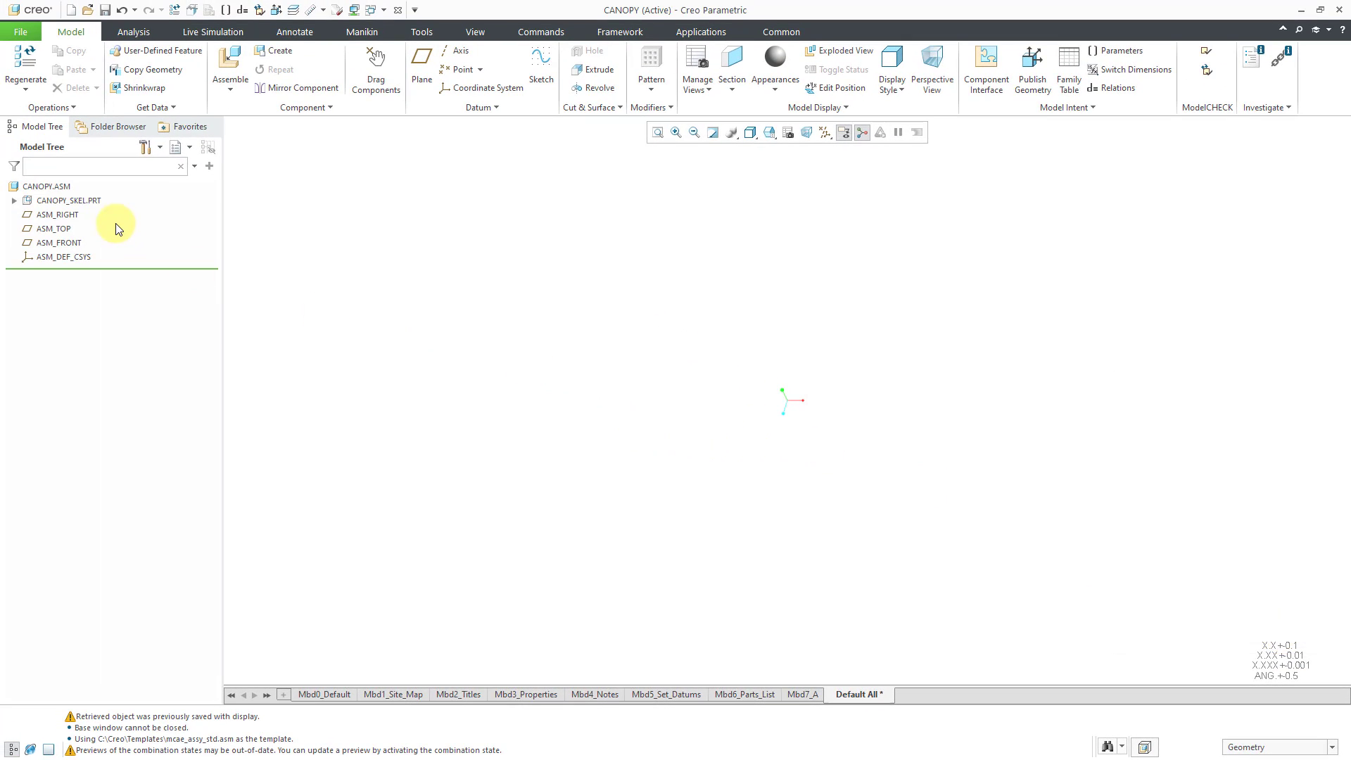
Activate CANOPY_SKEL.PRT from the Model Tree for editing
left_click(83, 201)
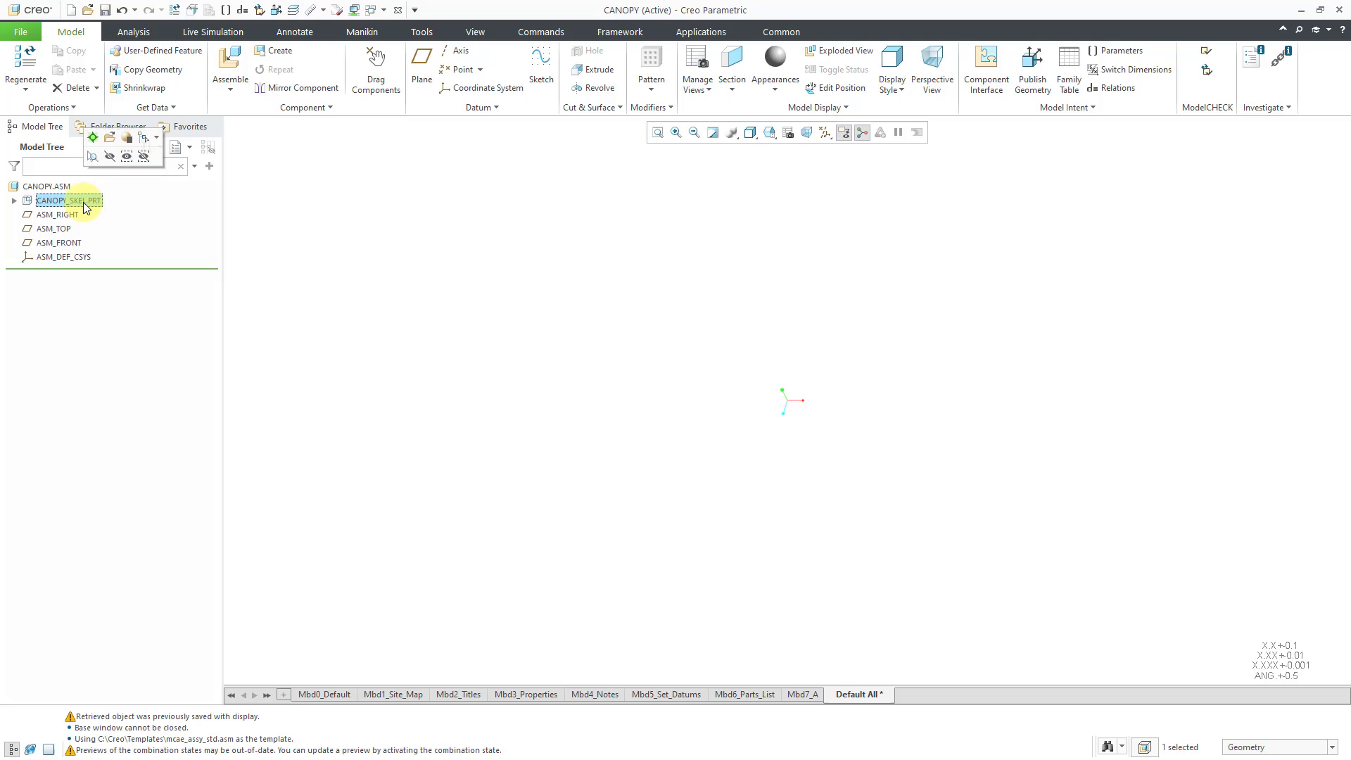
left_click(94, 139)
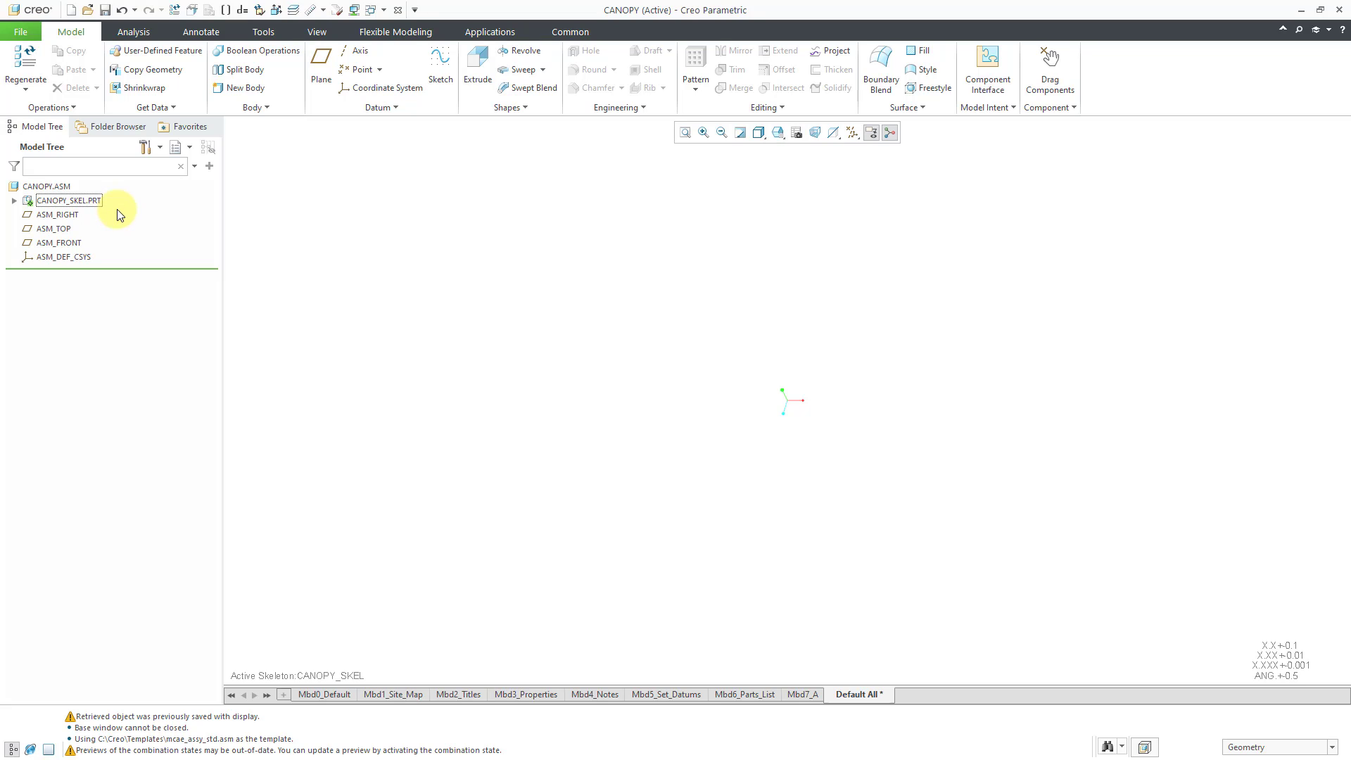
Import jet_fwd_skin.stp as Geometry into the skeleton and view the canopy from above
left_click(169, 109)
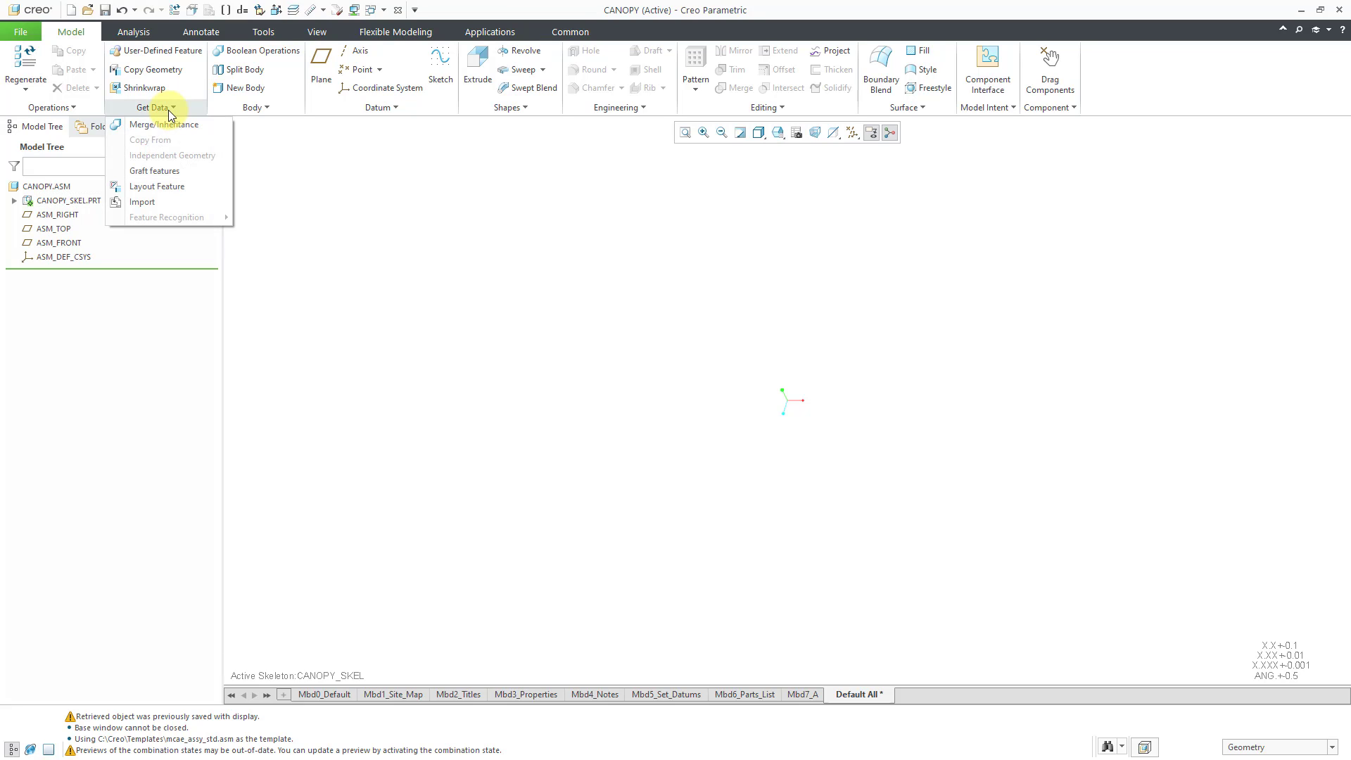
left_click(175, 203)
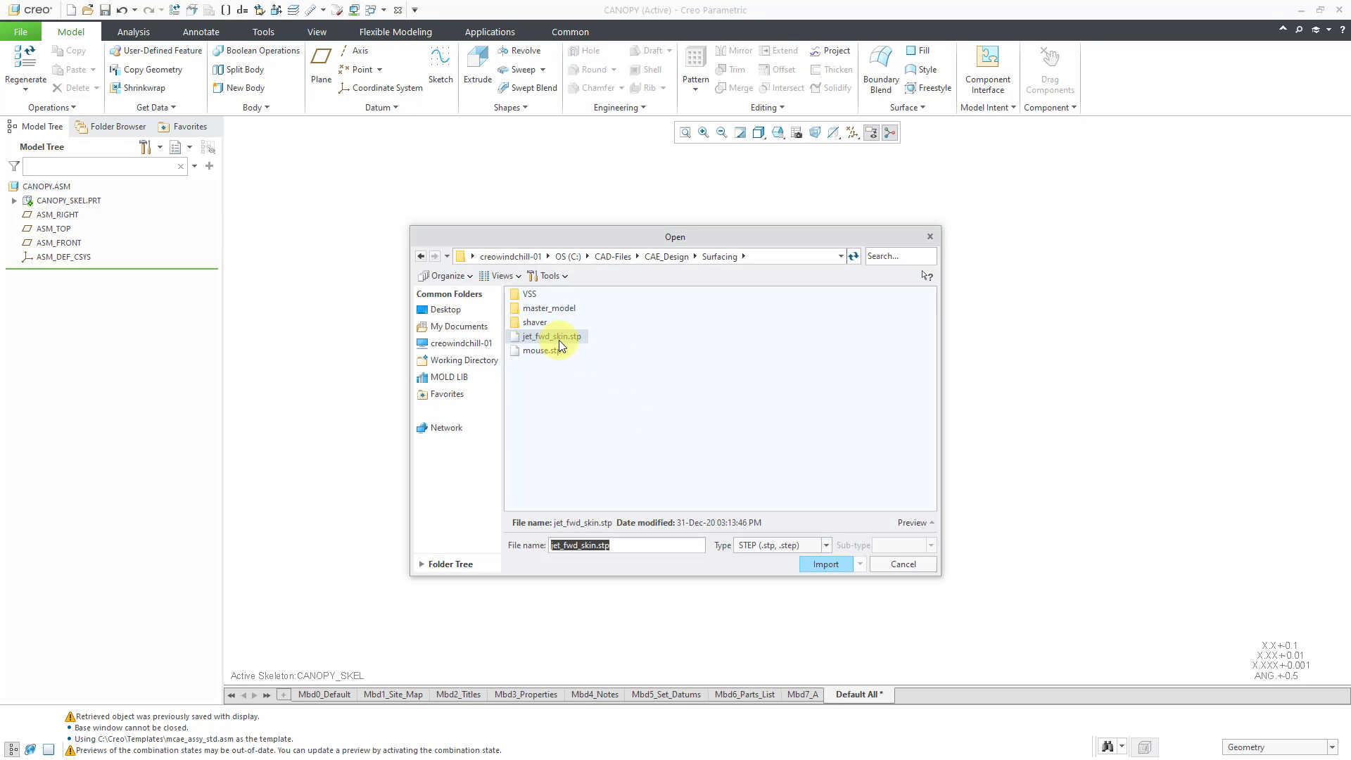
left_click(826, 566)
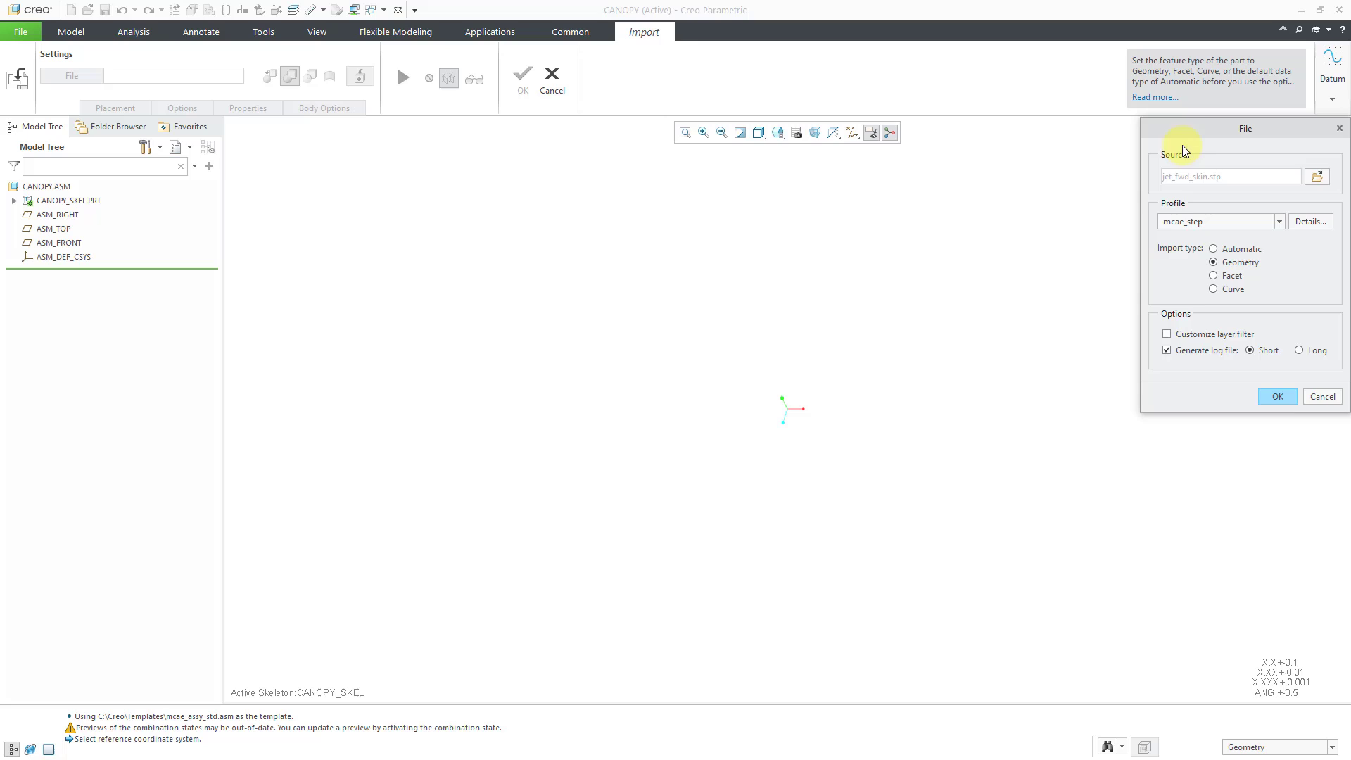
left_click_drag(1191, 130, 625, 224)
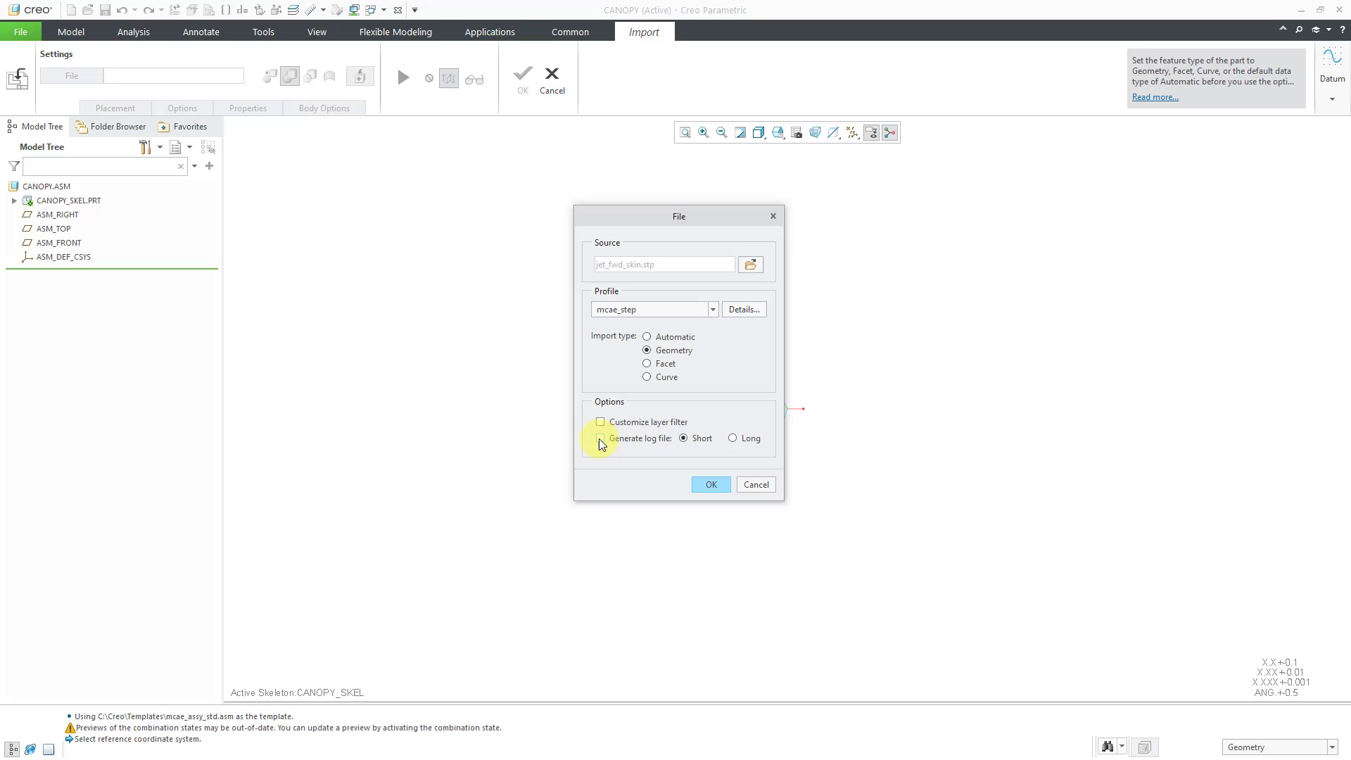
left_click(711, 484)
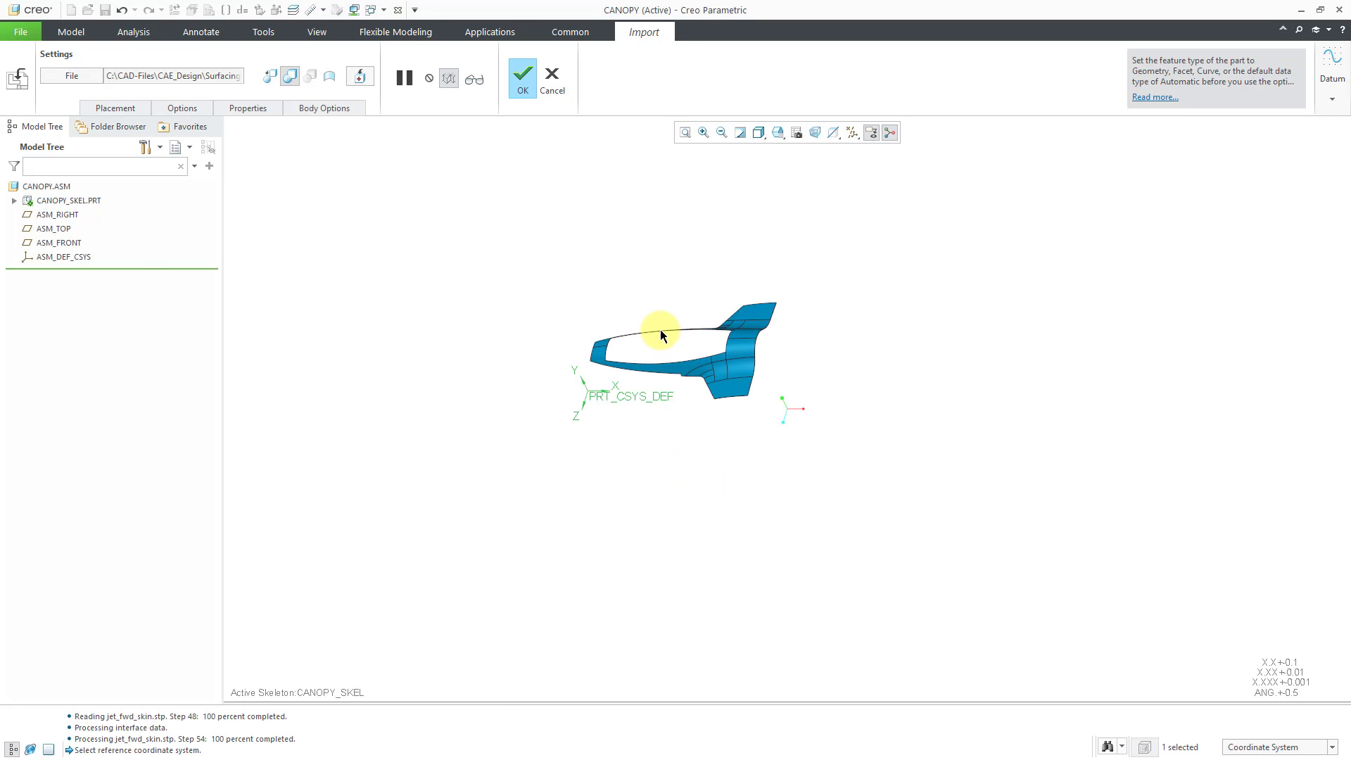
scroll(661, 336, "down", 3)
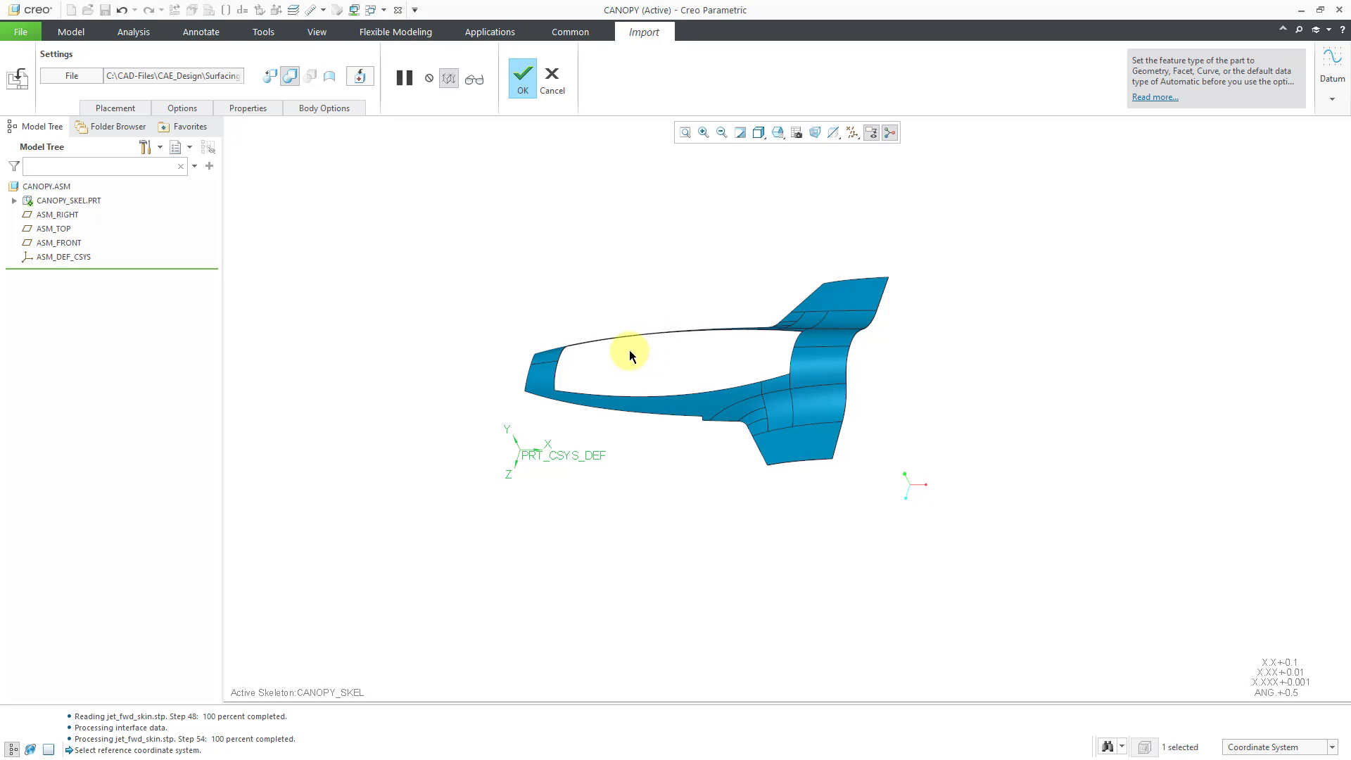
left_click(522, 86)
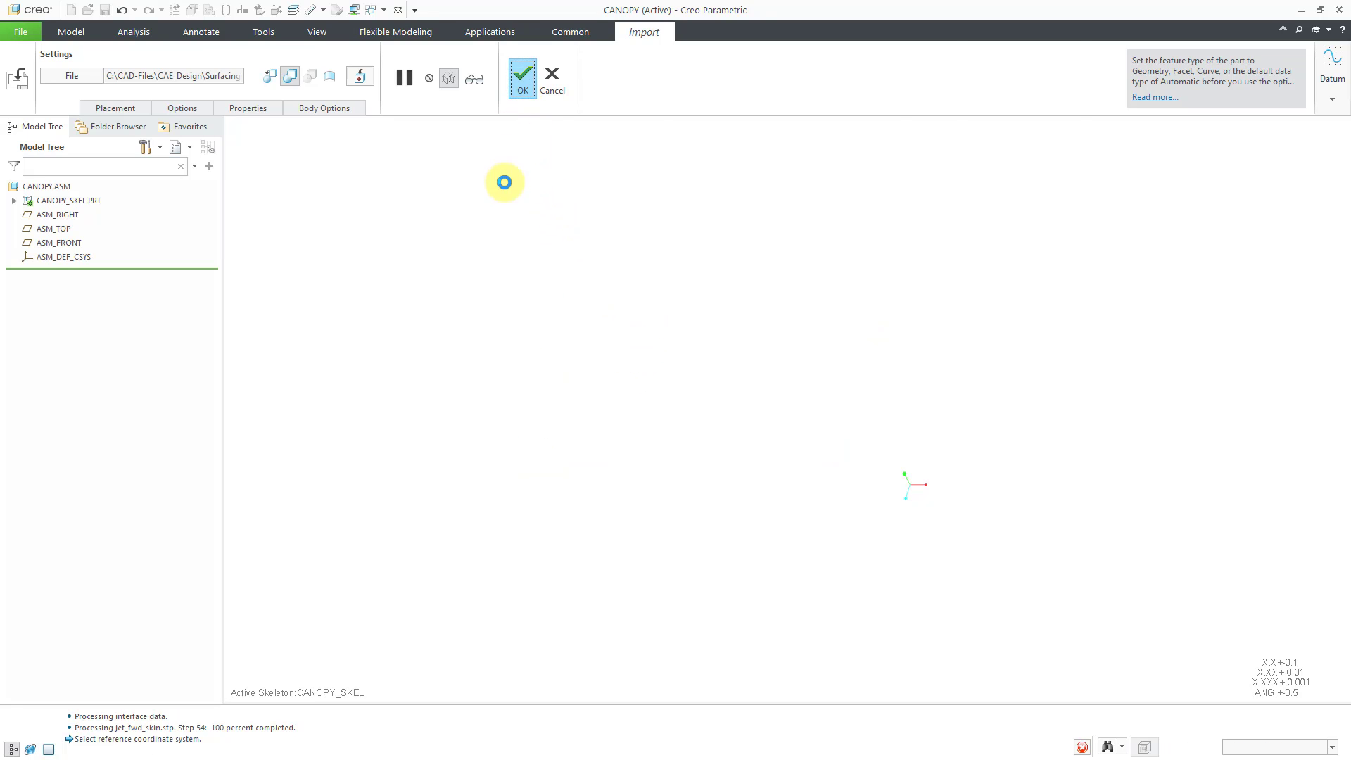
middle_click_drag(521, 302, 667, 298)
scroll(485, 536, "down", 4)
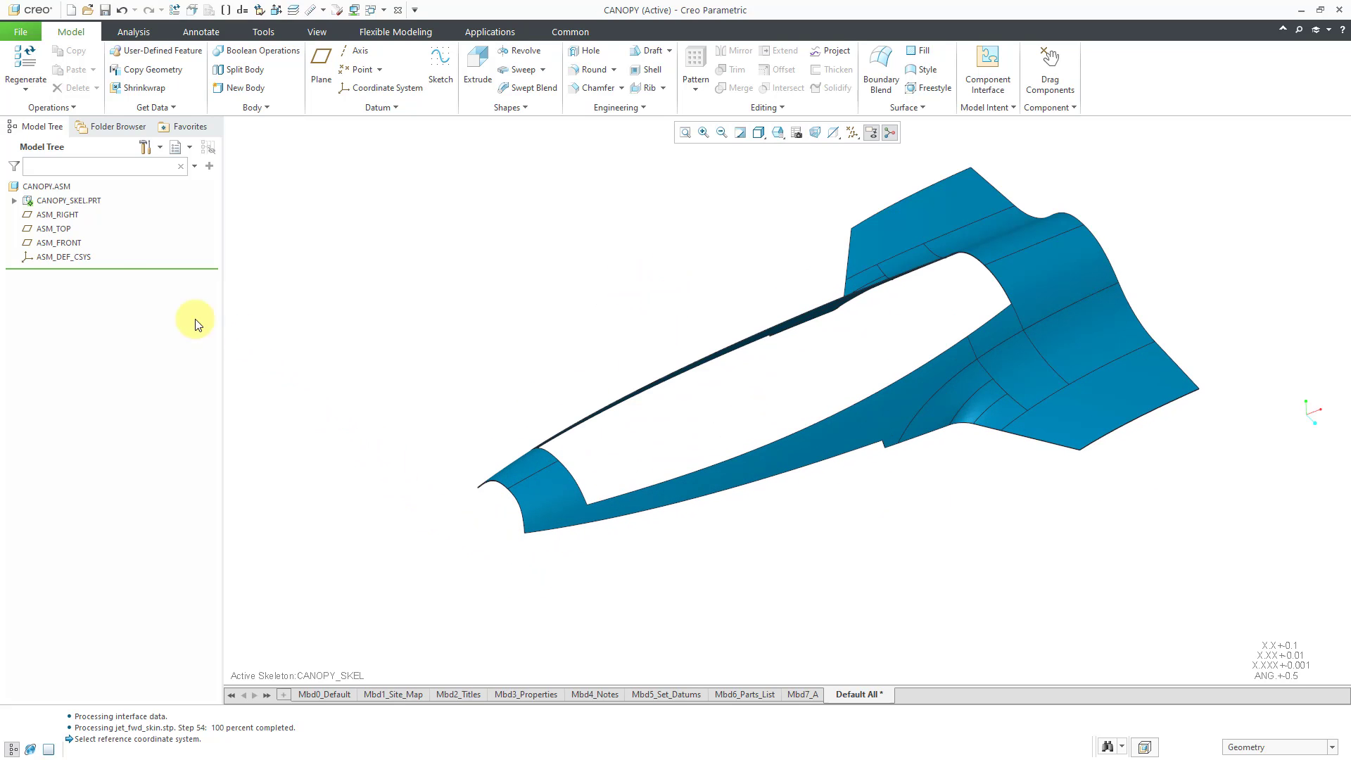
Expand the skeleton's Bodies and select Body 1 to check the imported surfaces
left_click(14, 202)
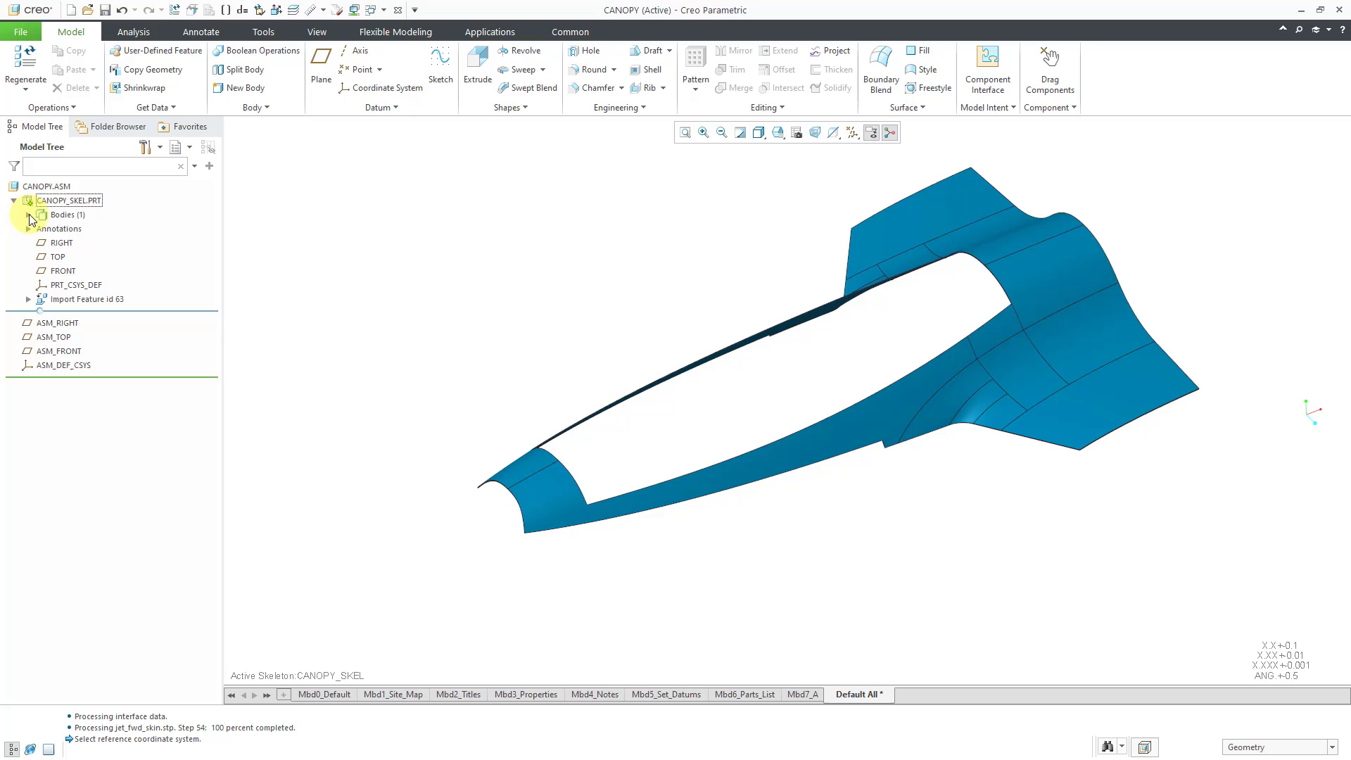
left_click(28, 215)
left_click(76, 229)
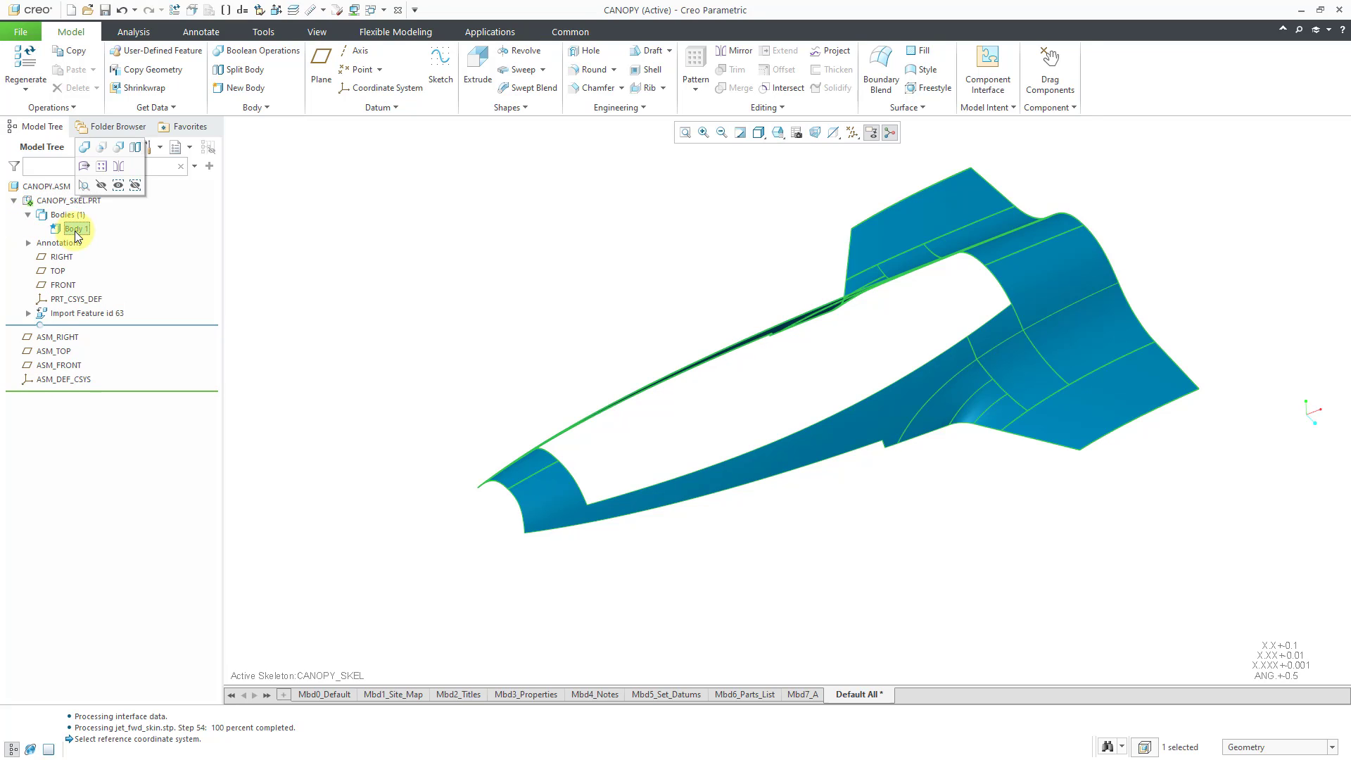
left_click(394, 292)
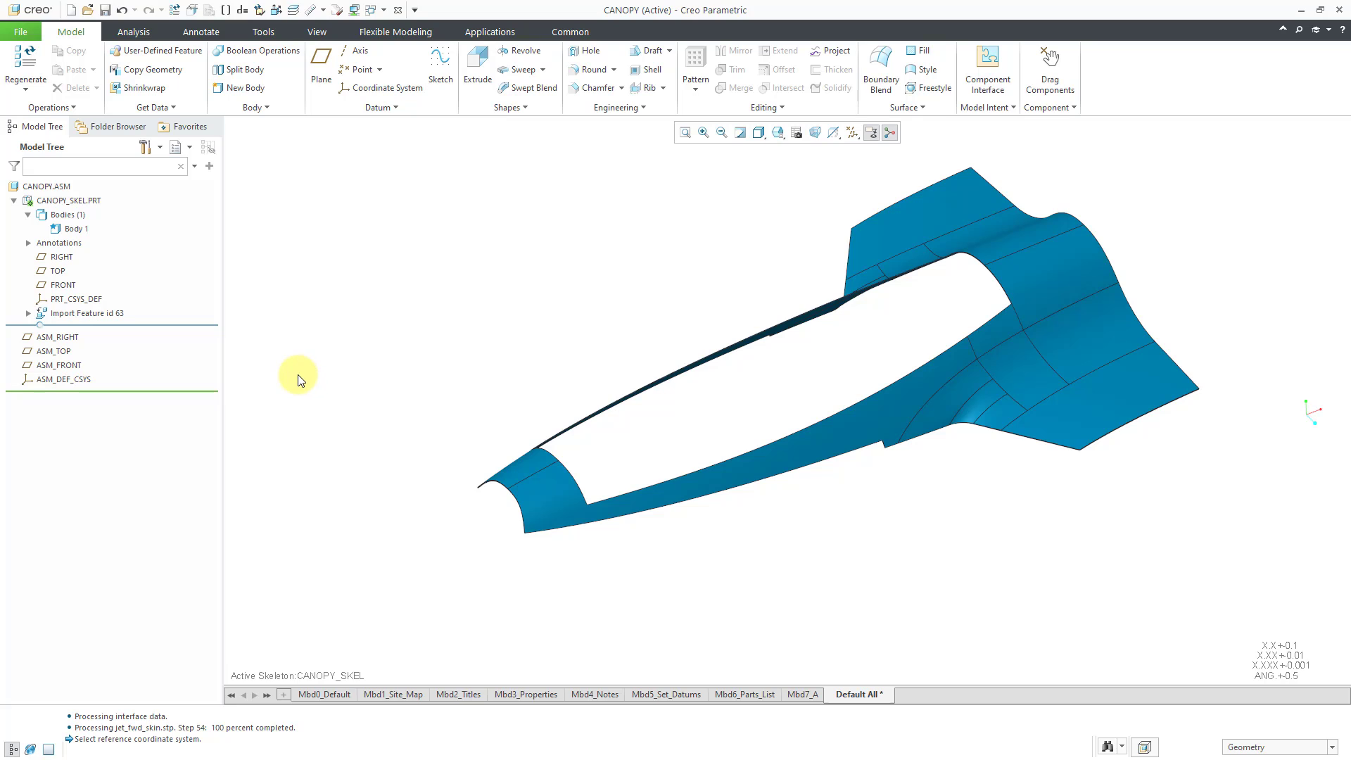
Make the top-level CANOPY.ASM the active model again
left_click(47, 189)
left_click(57, 121)
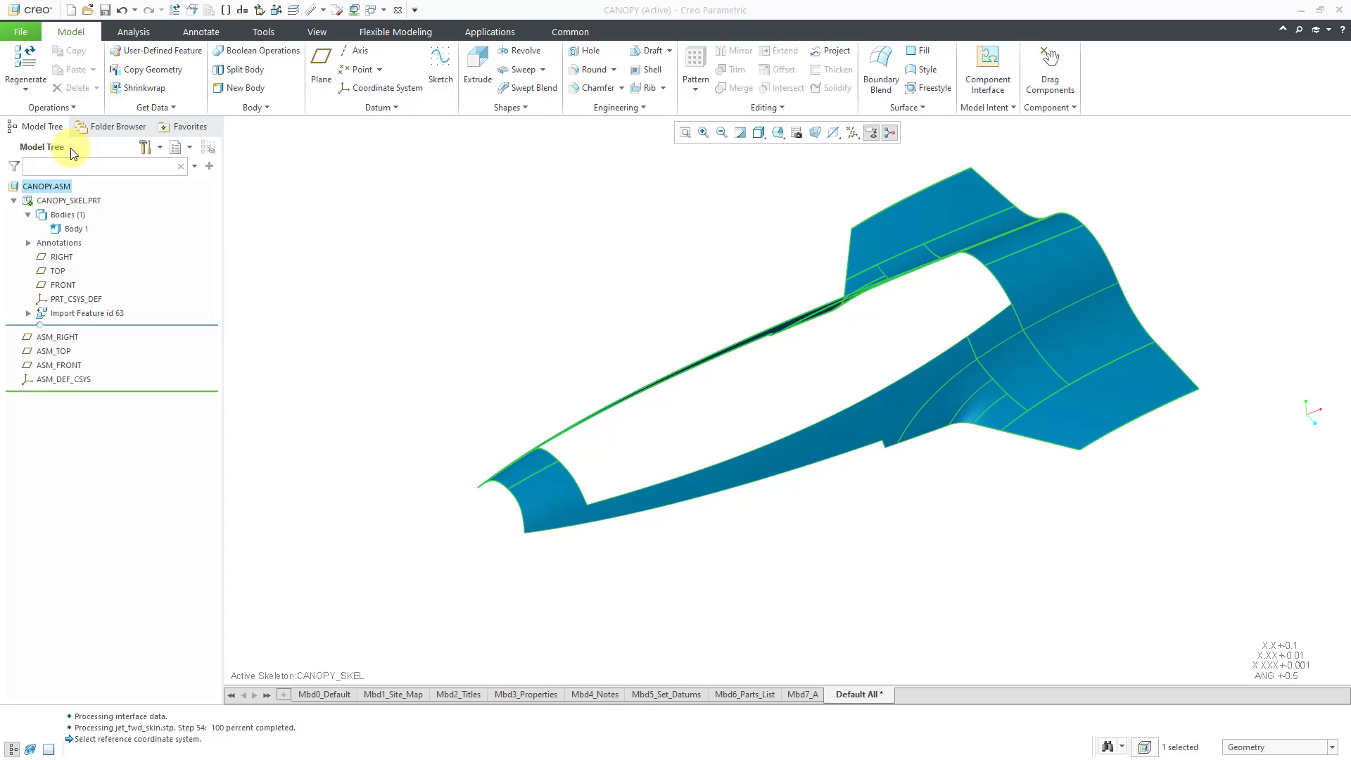
left_click(315, 263)
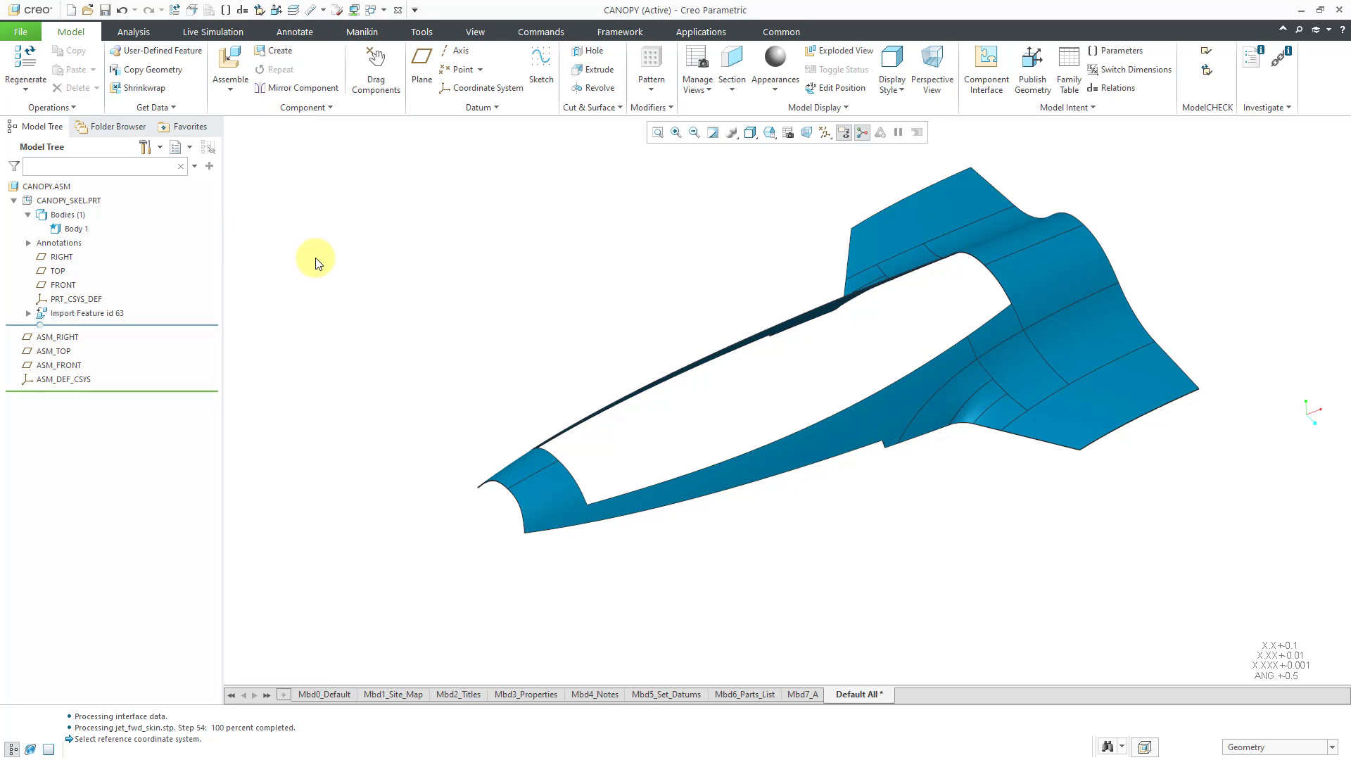
Create solid part canopy_windshield in the assembly, copied from mcae_part_std.prt
left_click(276, 53)
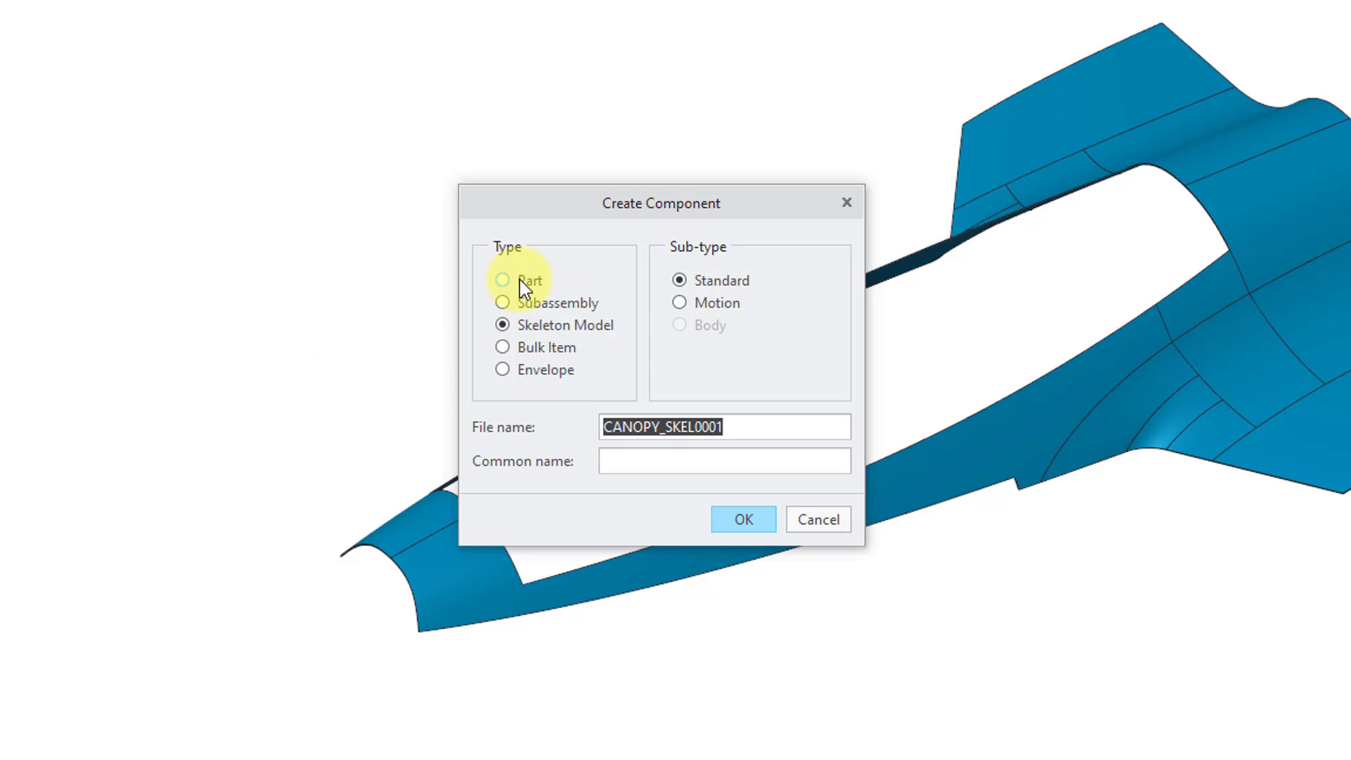
left_click(522, 285)
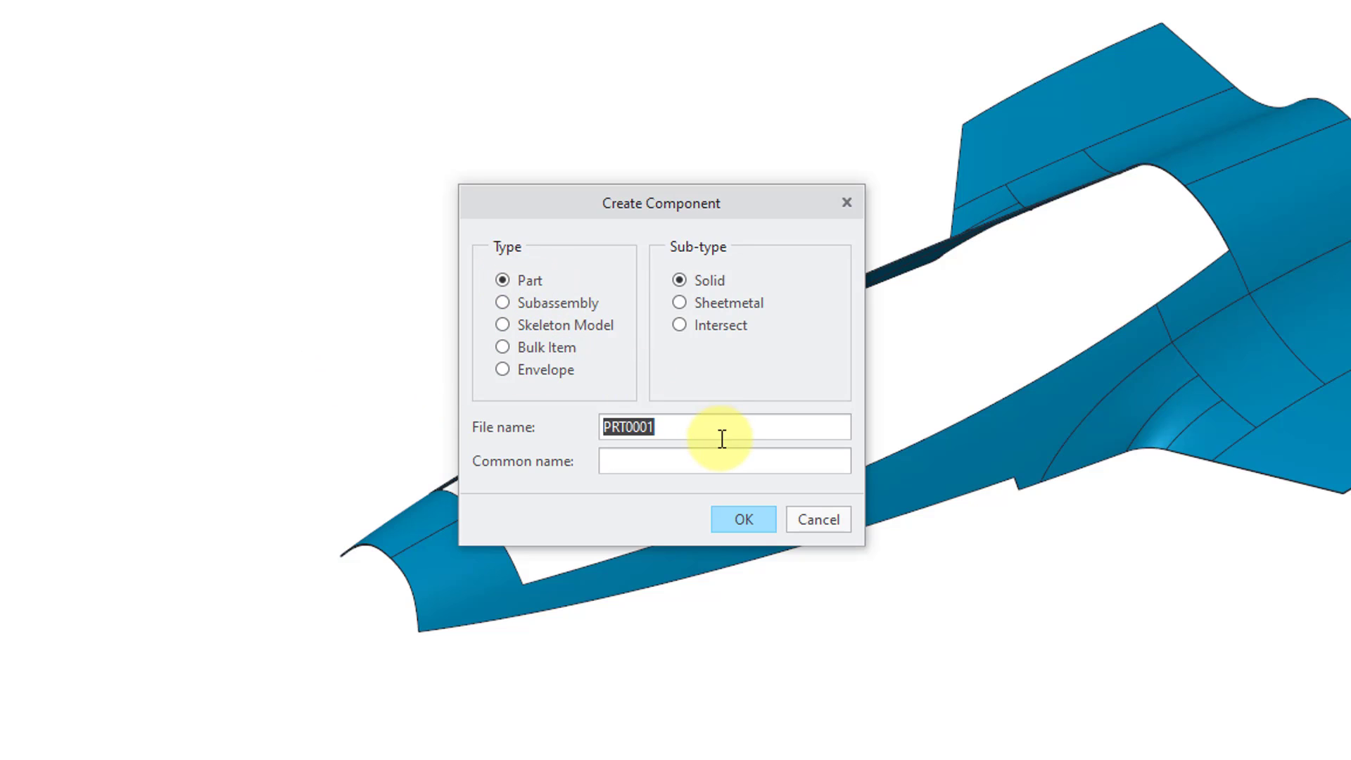
type("canop")
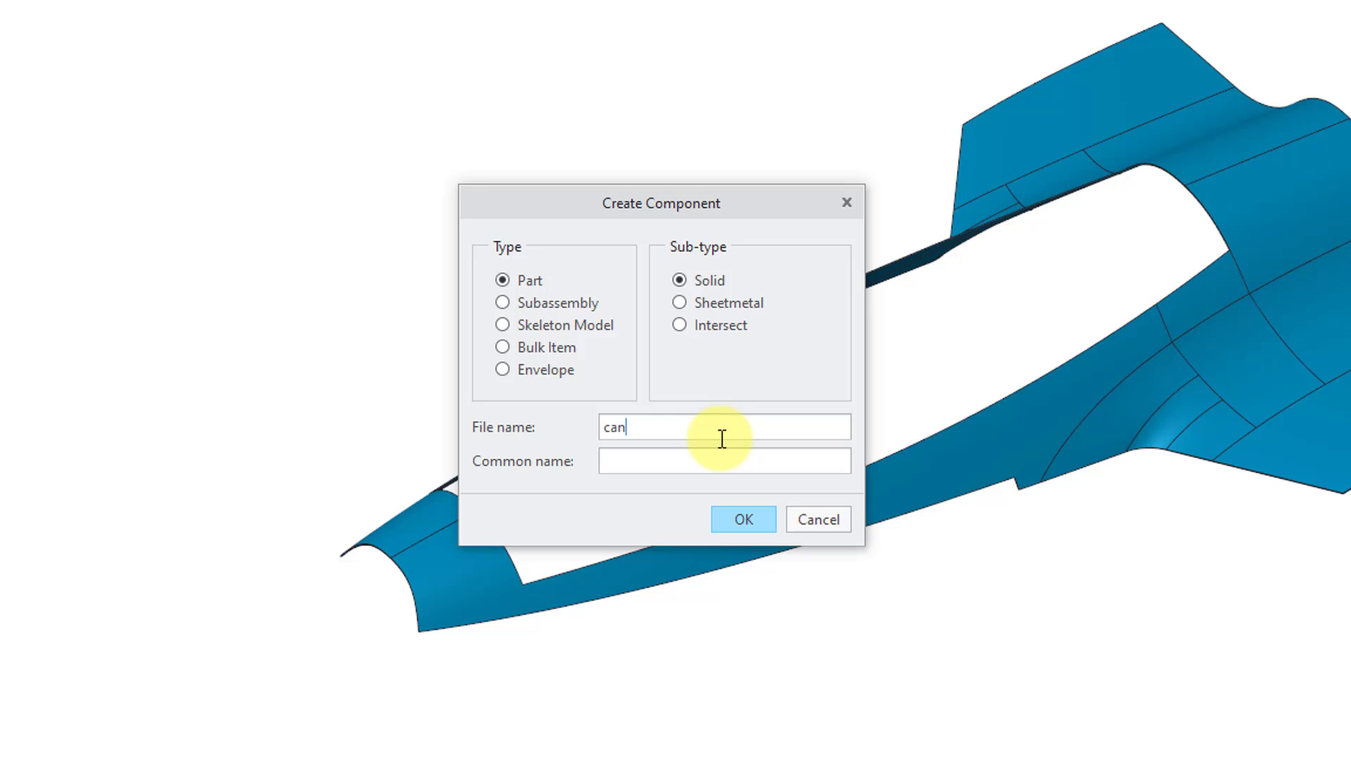
type("y_windshir")
key("BackSpace")
type("eld")
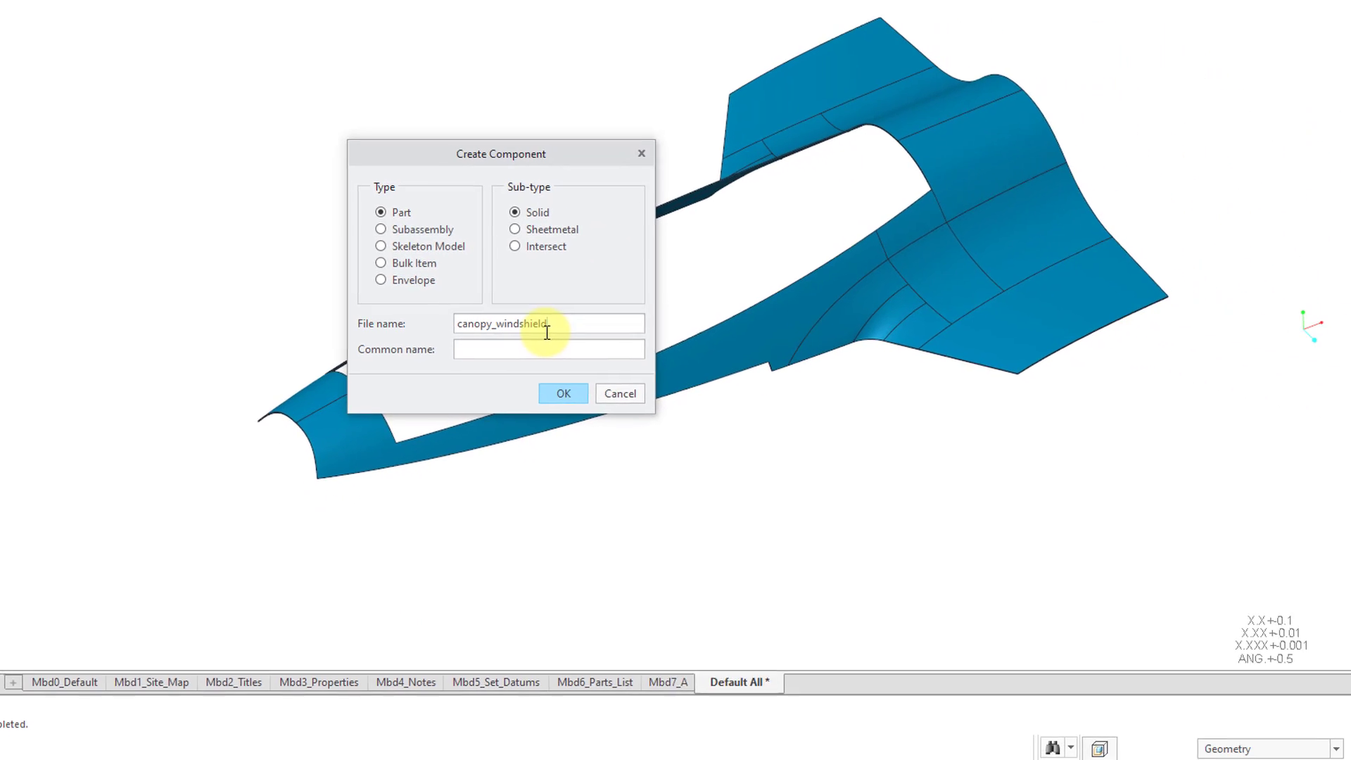
left_click(560, 391)
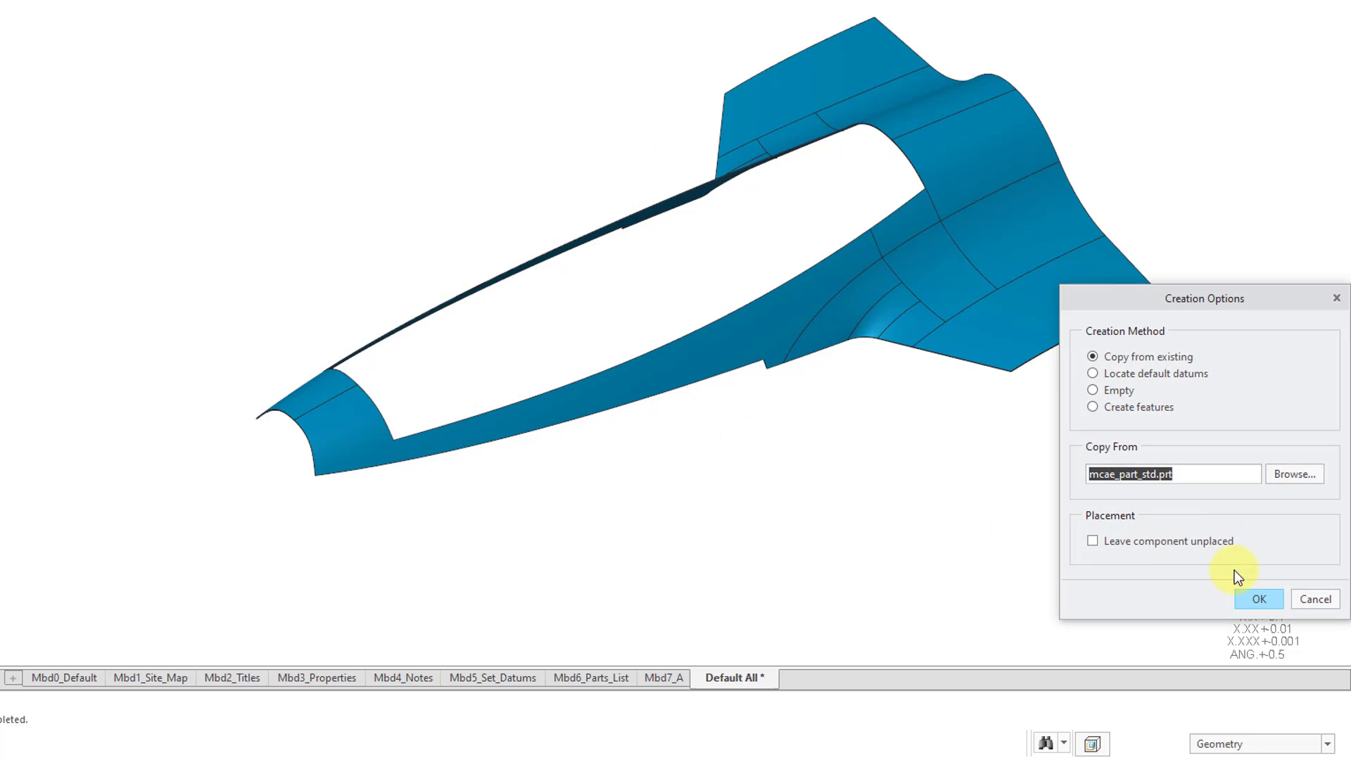
left_click(1257, 600)
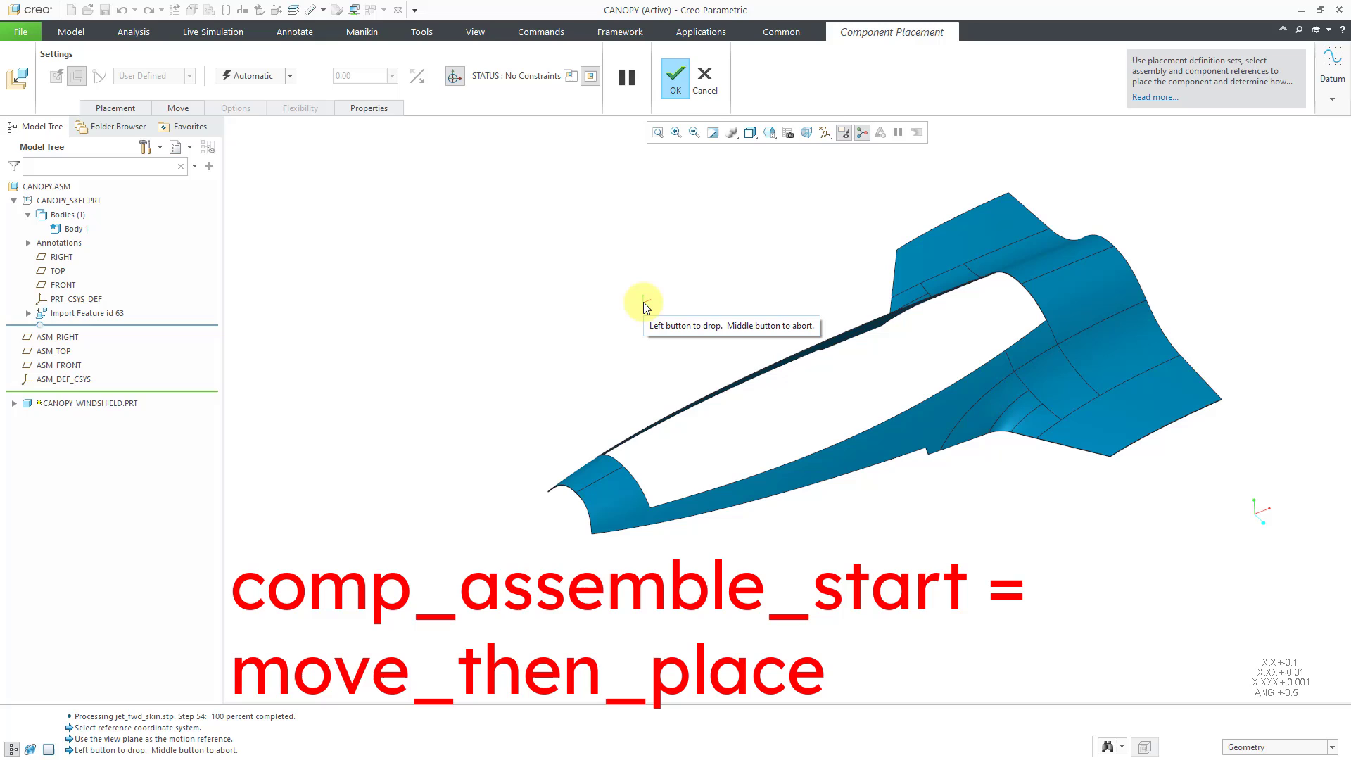
Drop the windshield part in and fix it with a Default constraint
left_click(643, 301)
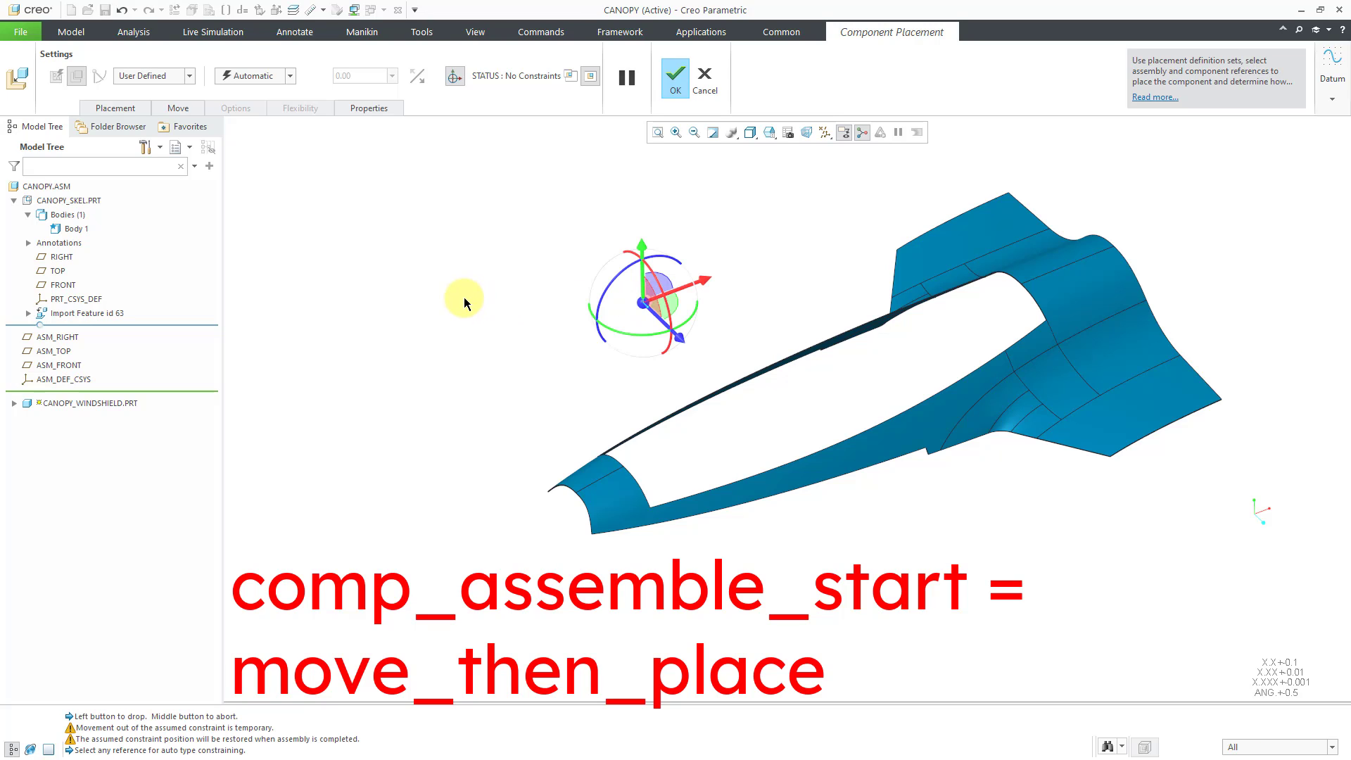
right_click(427, 266)
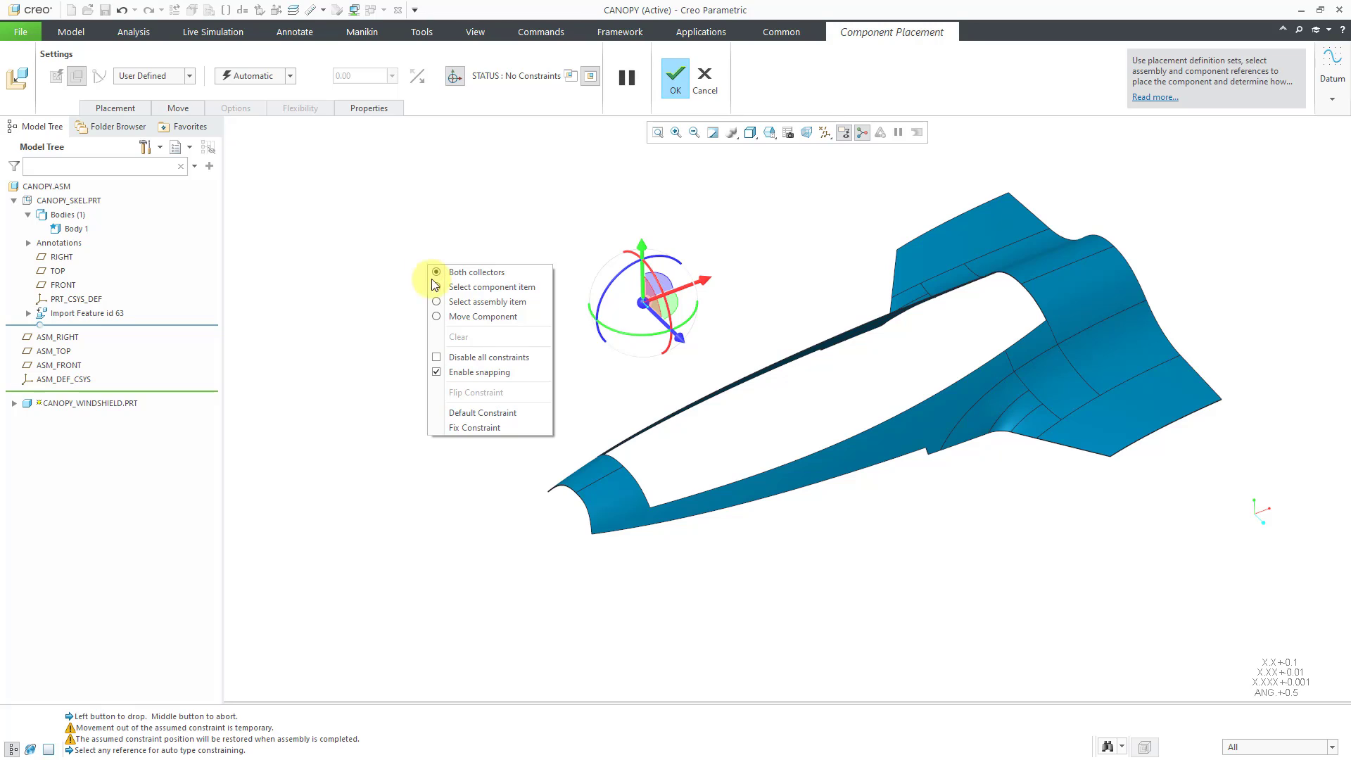
left_click(497, 413)
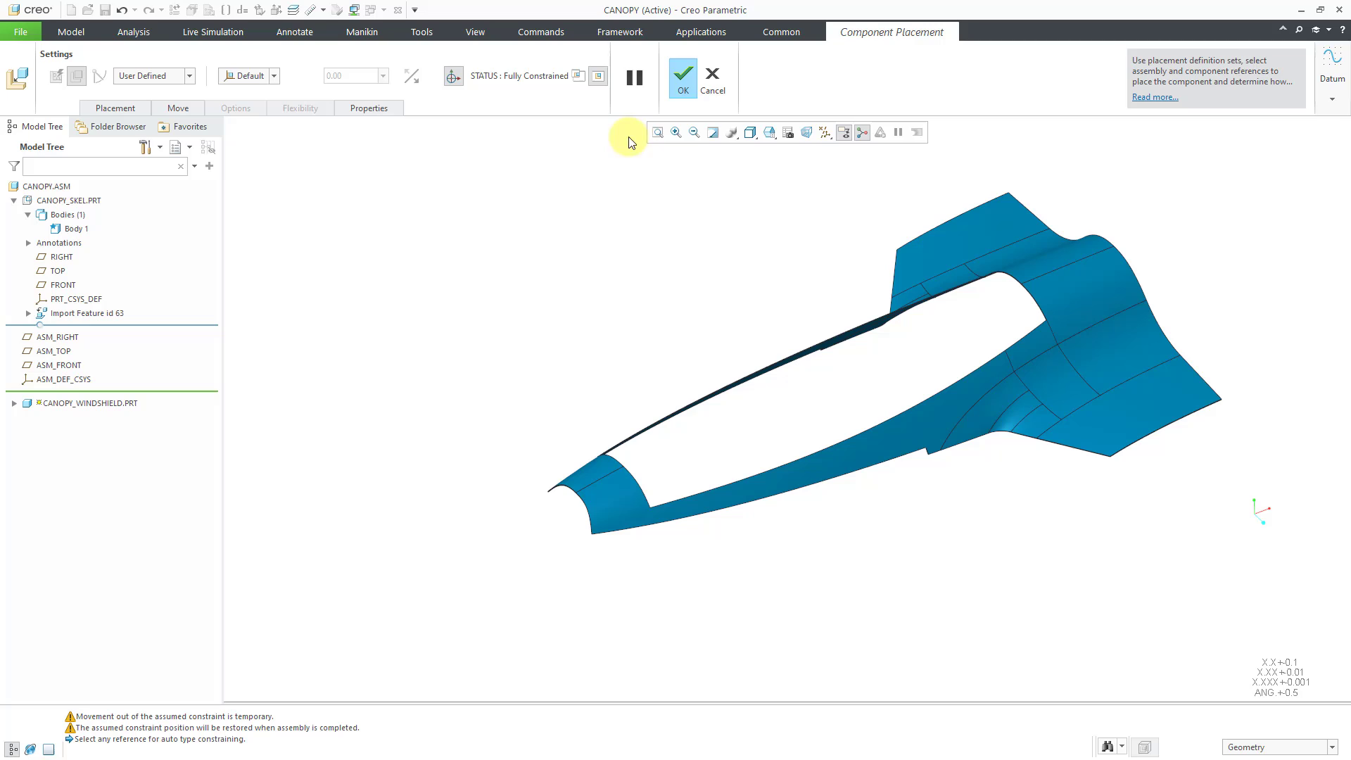
Confirm the placement, expand CANOPY_WINDSHIELD.PRT in the tree, and activate it
left_click(686, 83)
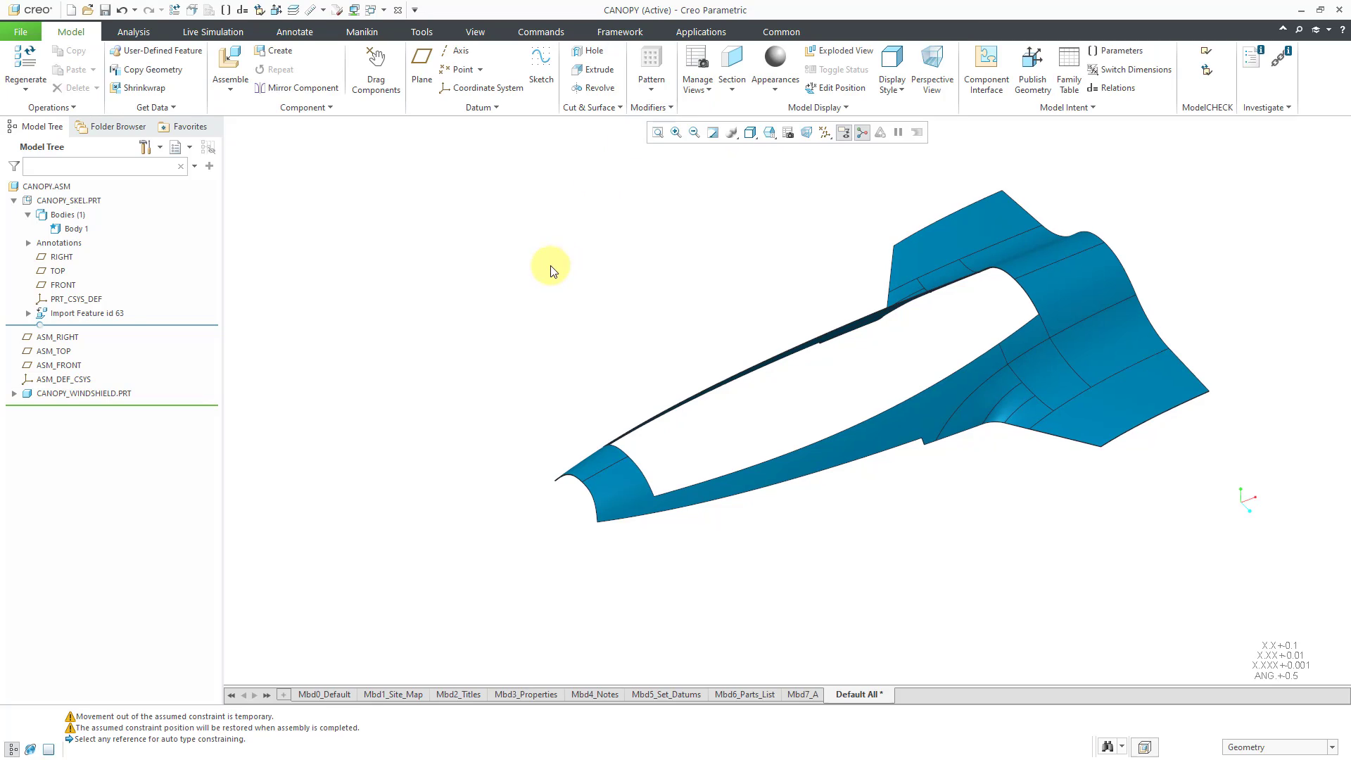
left_click(79, 395)
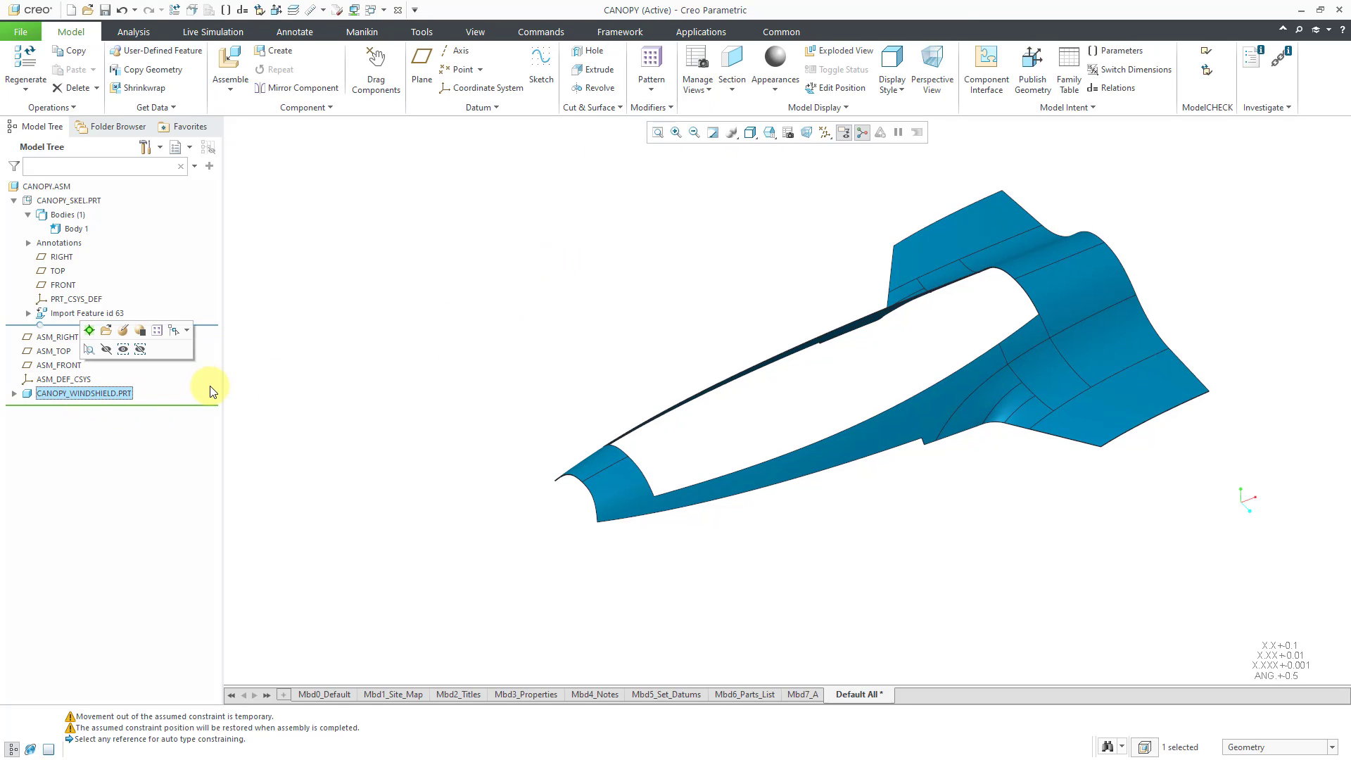
left_click(14, 393)
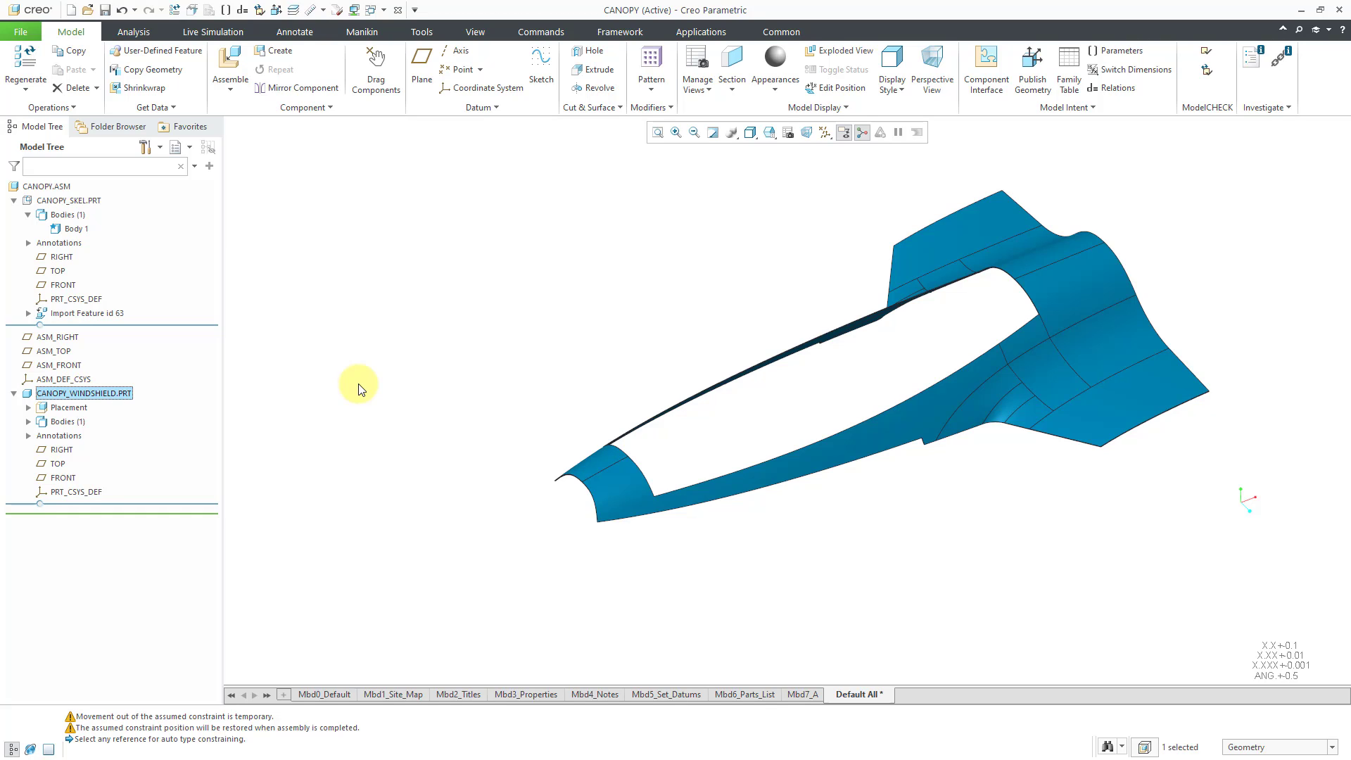
right_click(128, 391)
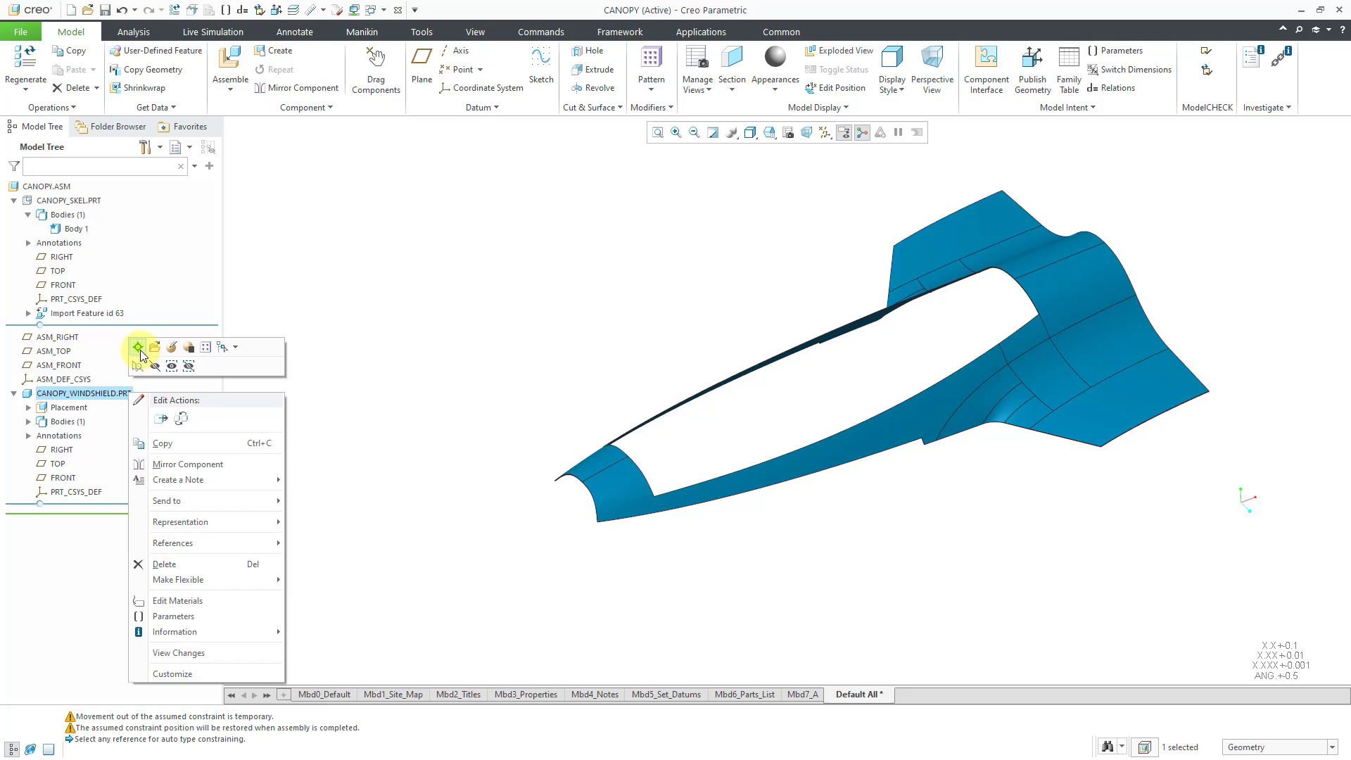
left_click(139, 348)
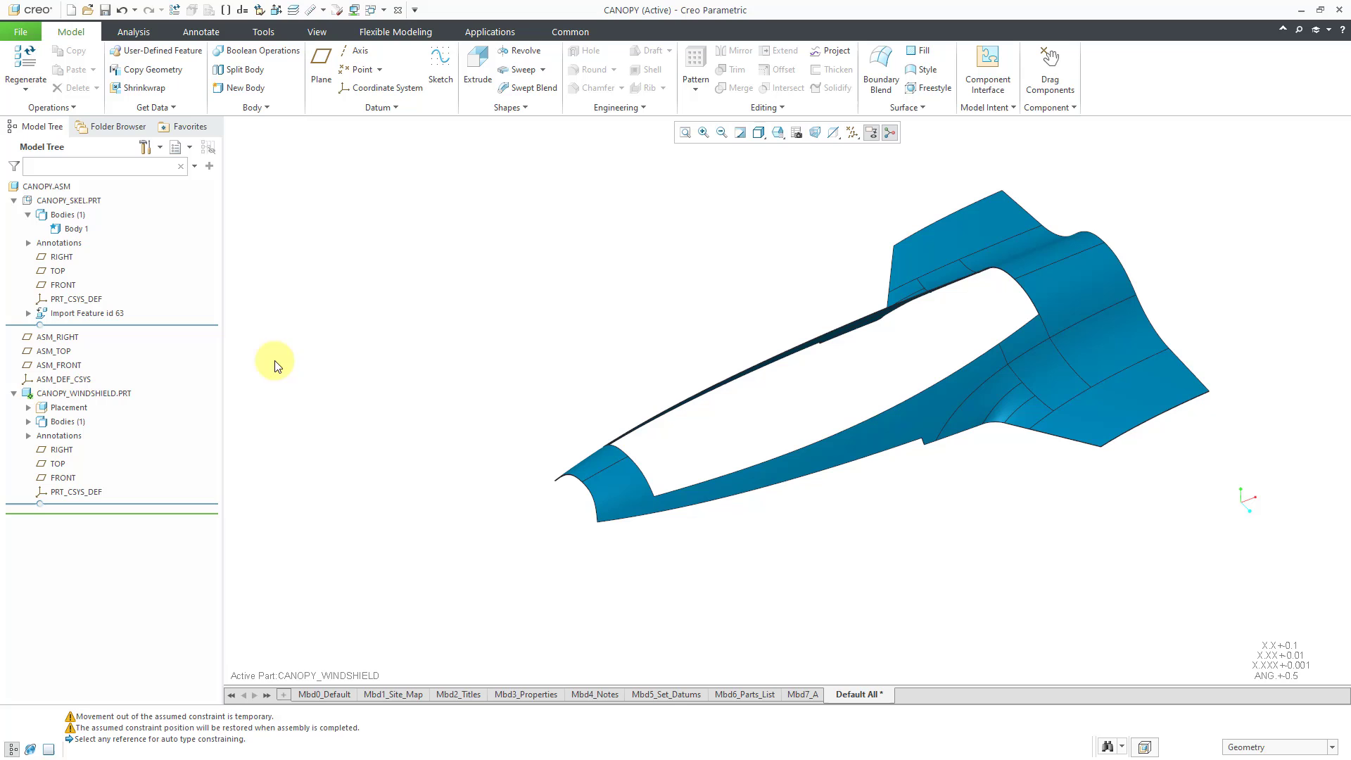
Start a Copy Geometry feature with the skeleton's Body 1 in the Bodies collector
left_click(188, 76)
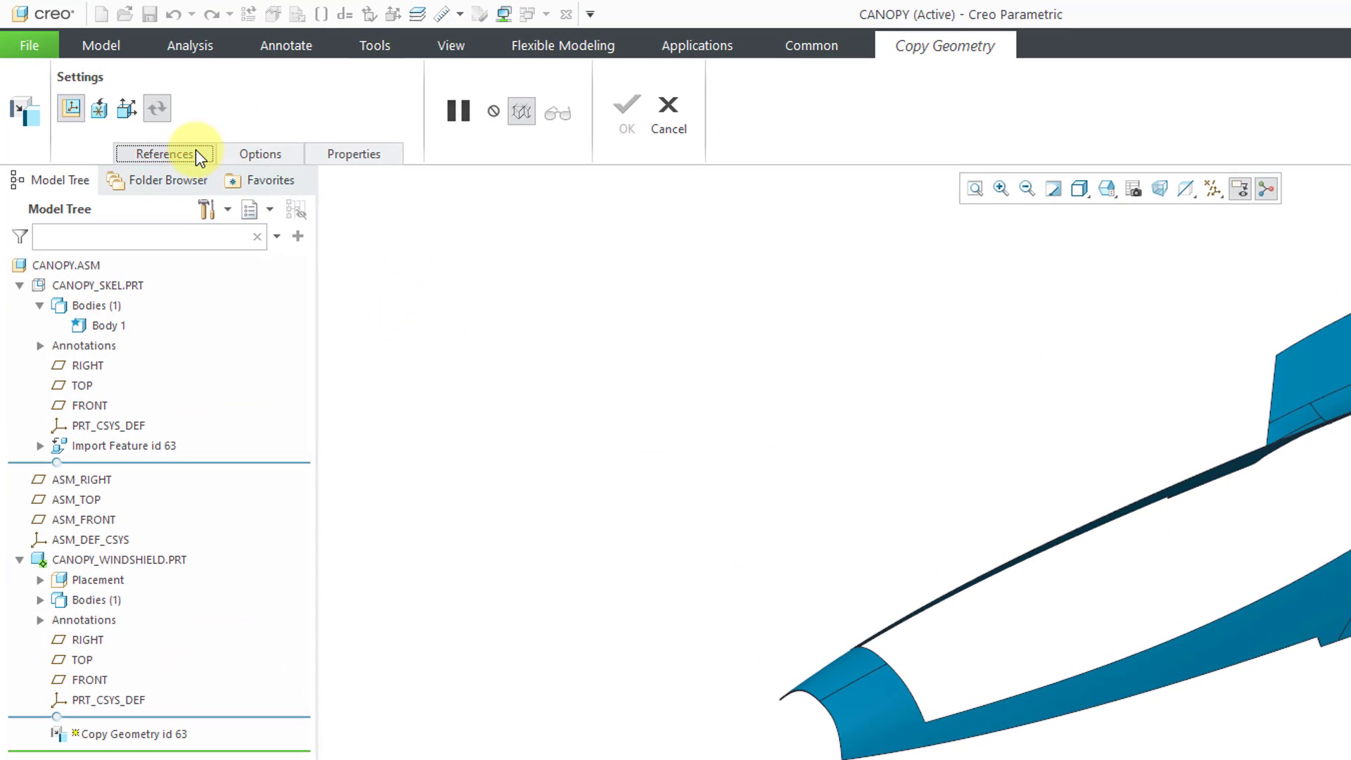
left_click(196, 149)
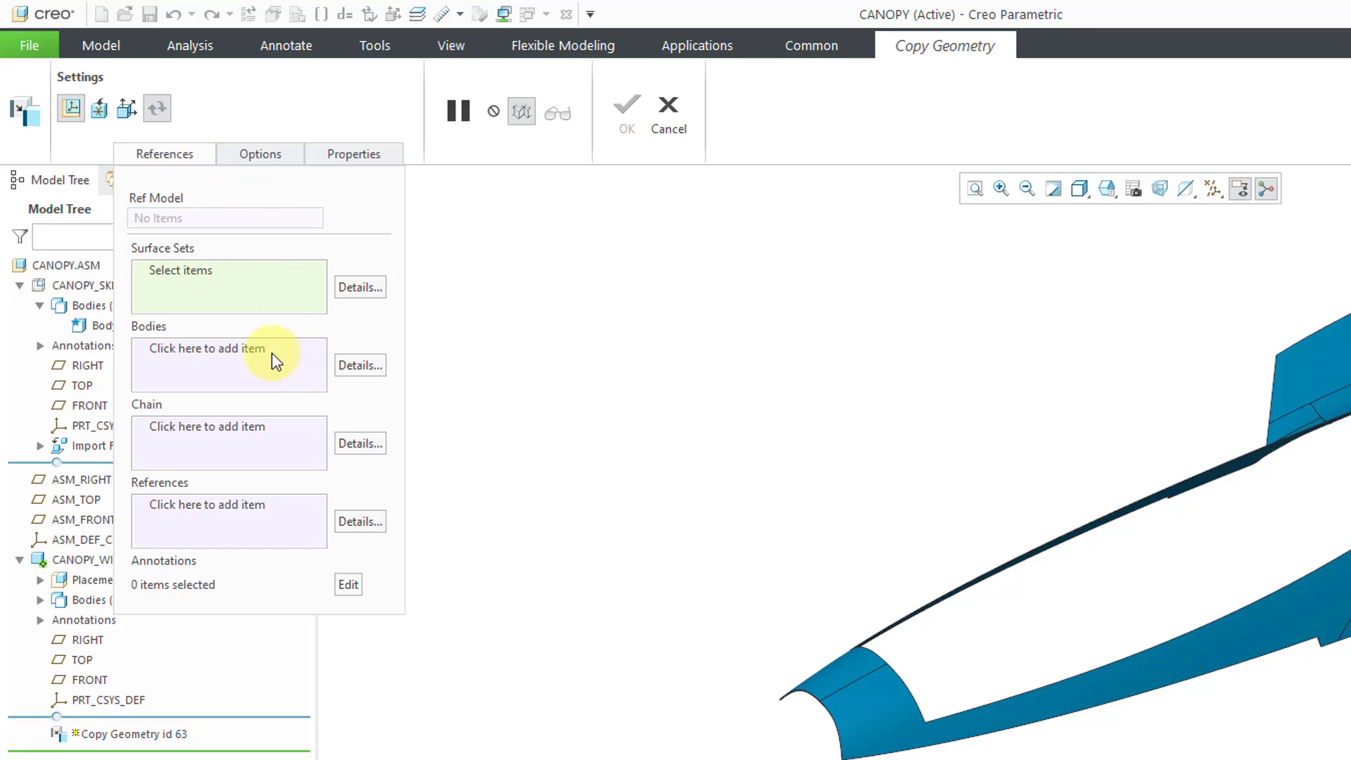
left_click(203, 349)
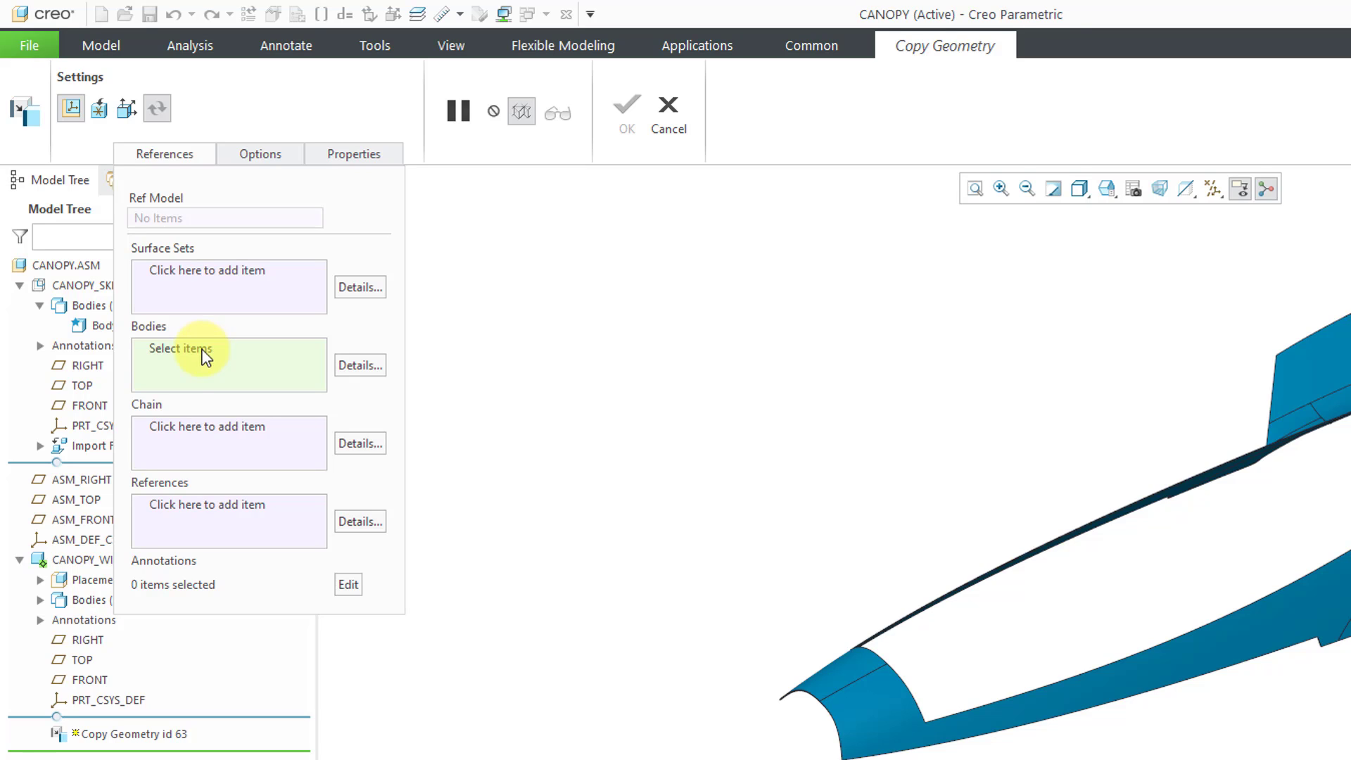
left_click(157, 153)
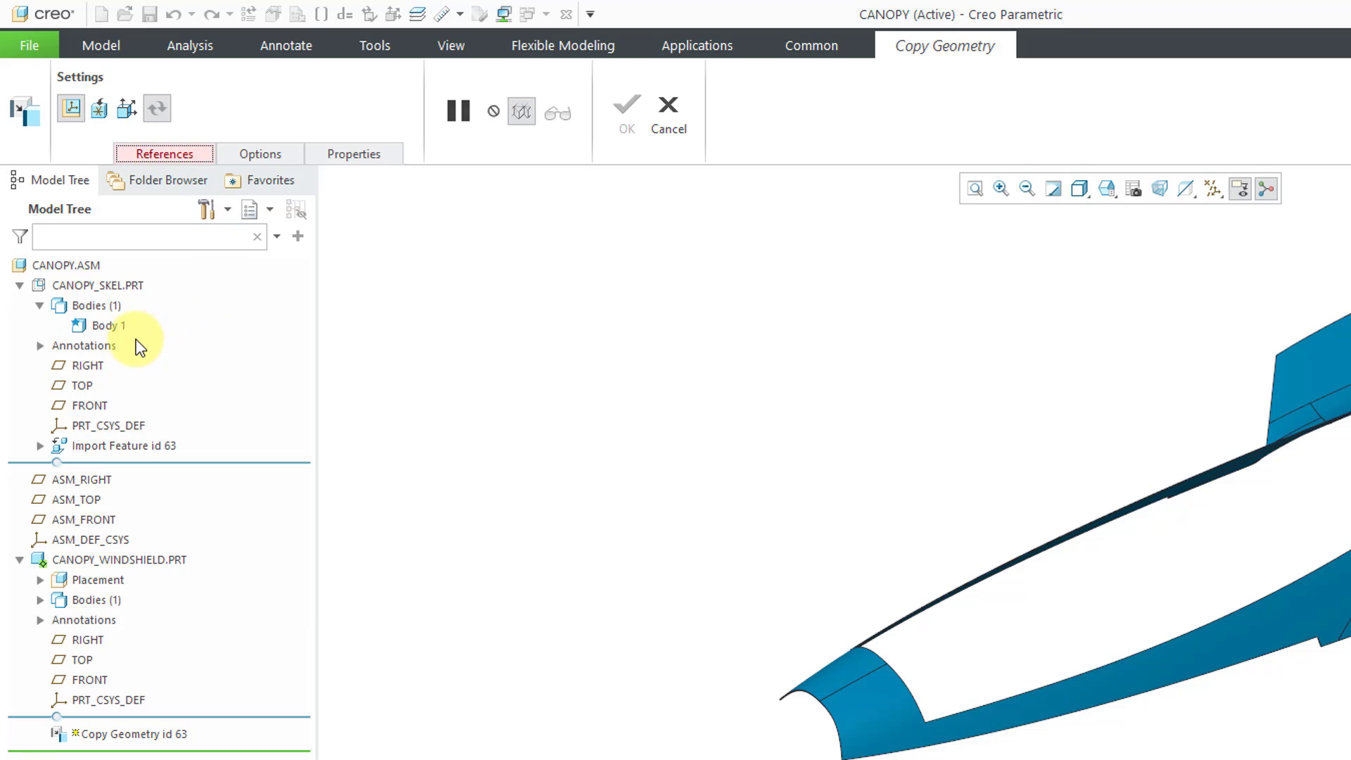
left_click(111, 327)
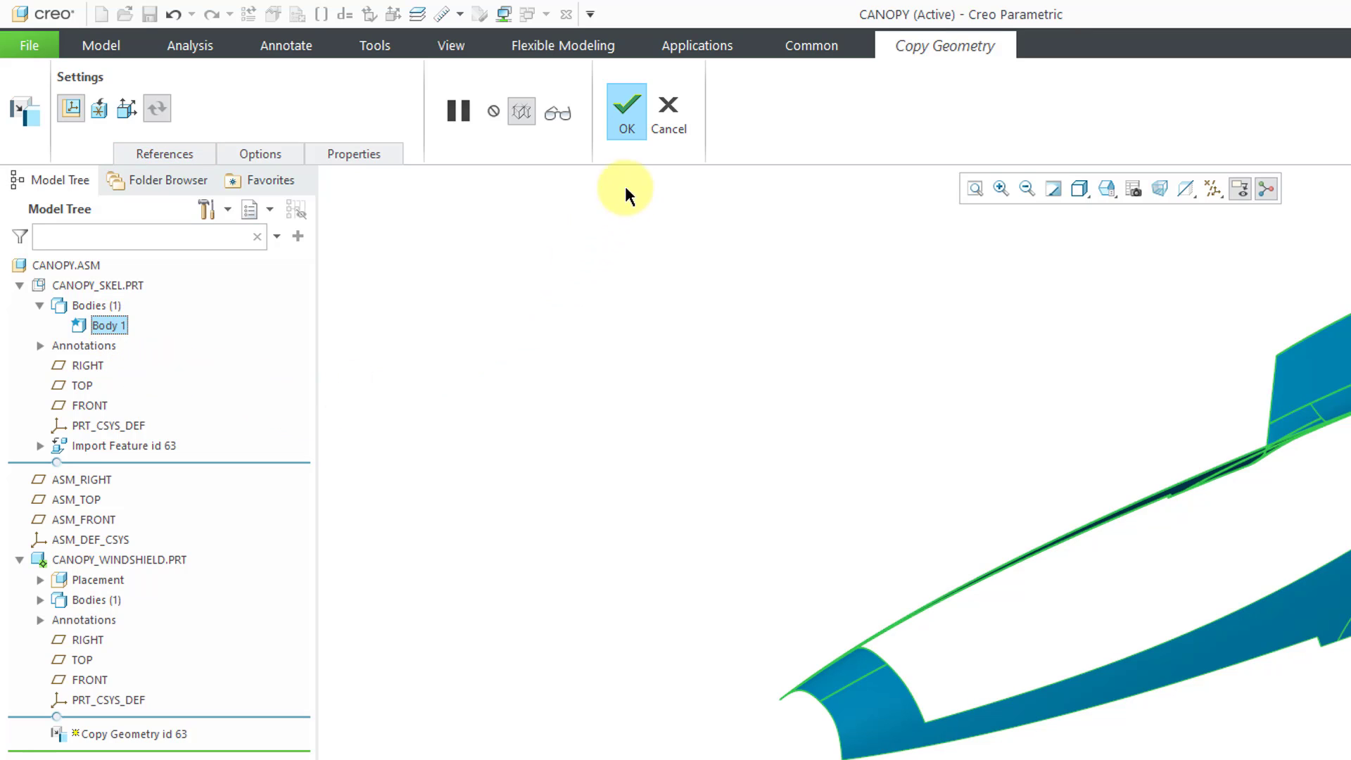
Name the copy feature cg_canopy_skeleton and complete it
left_click(376, 156)
double_click(428, 204)
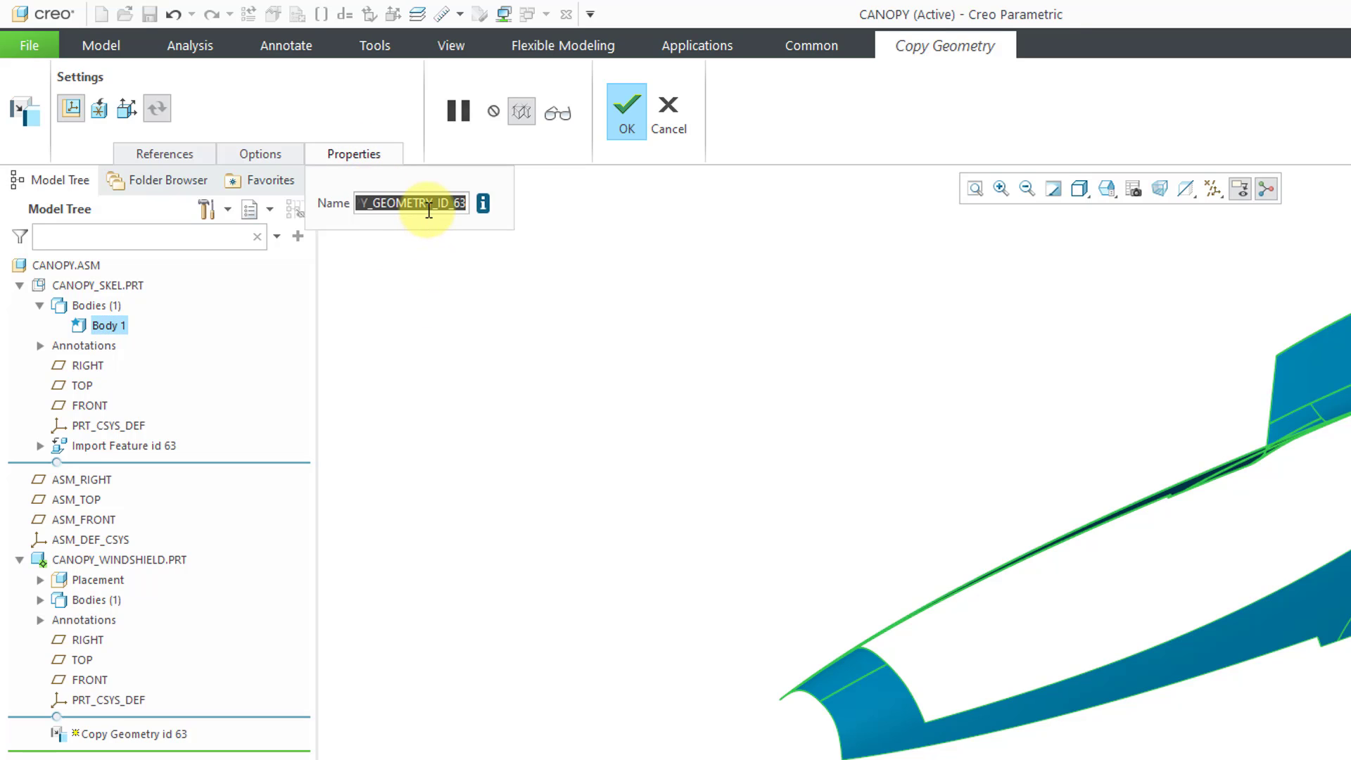
type("cg_")
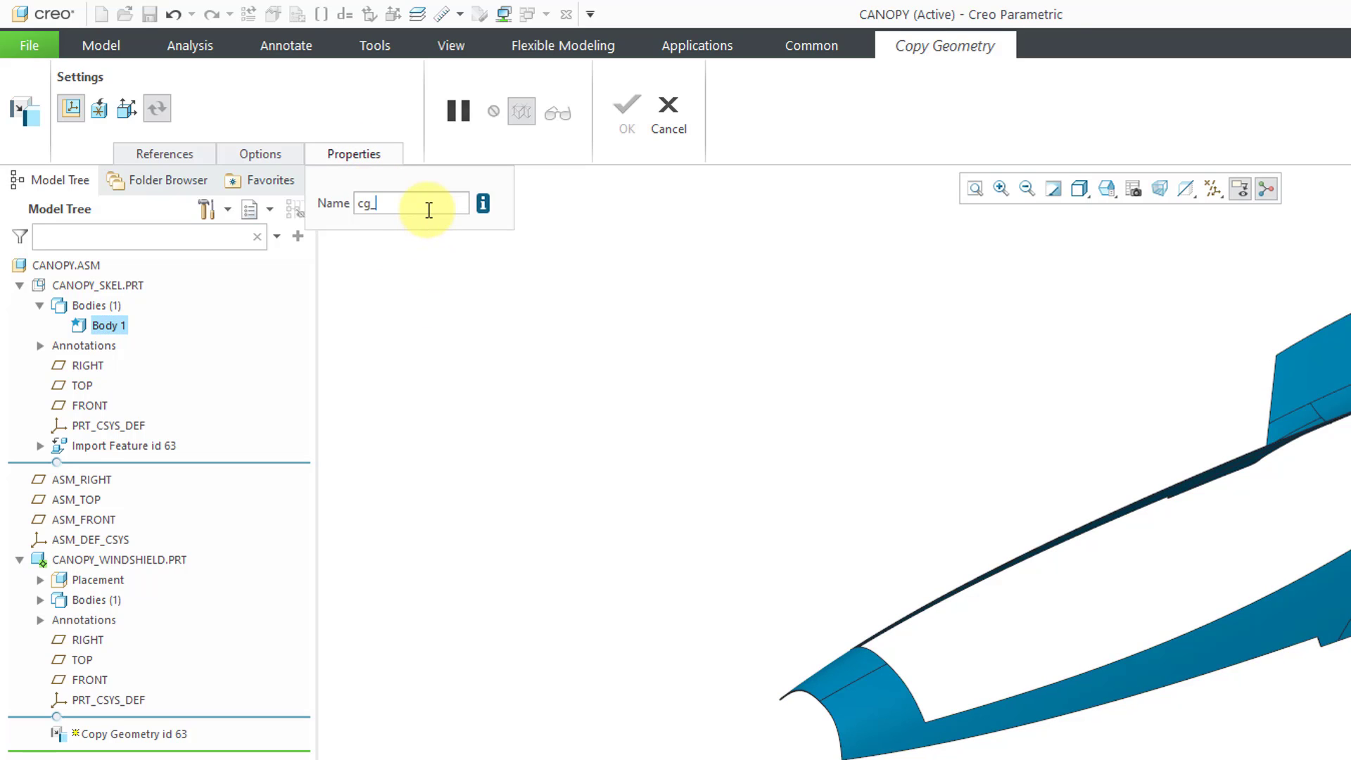
type("canopy_skeleton")
key("Return")
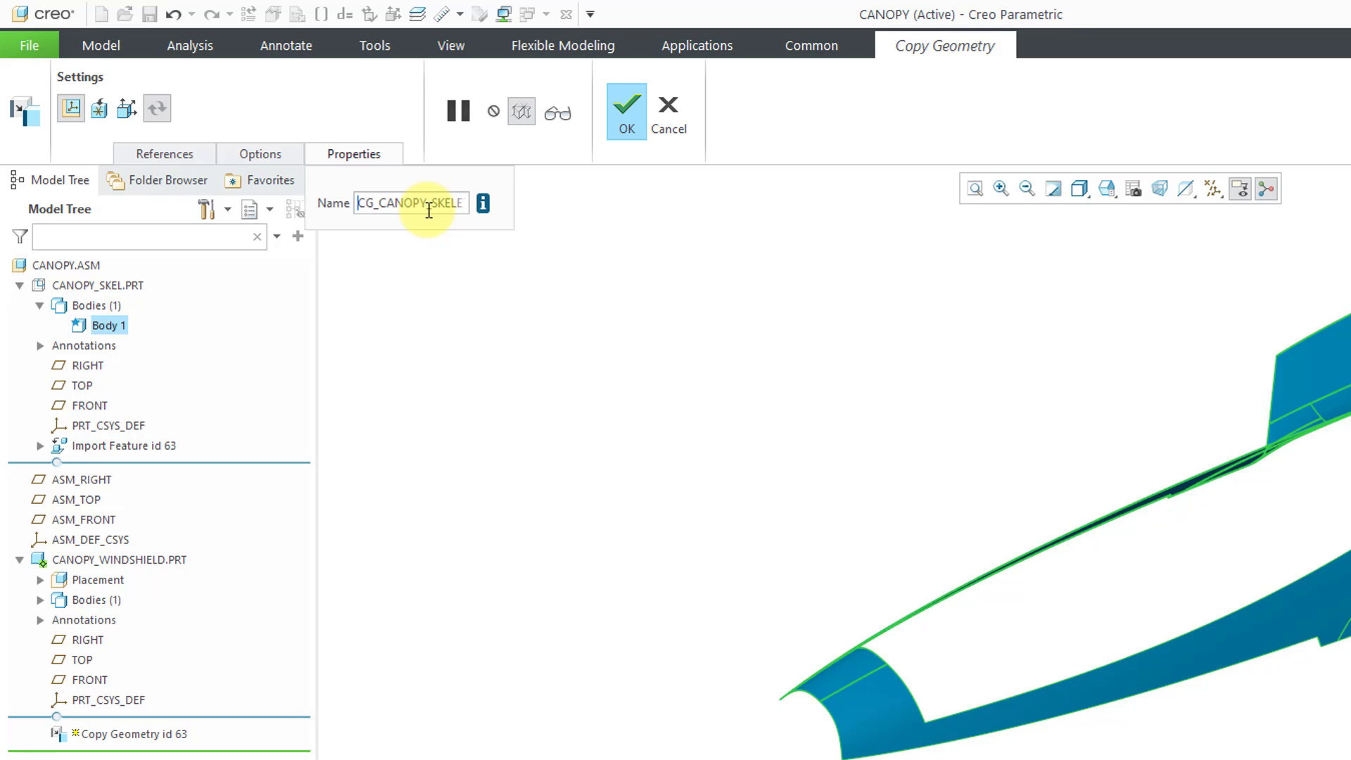
left_click(626, 116)
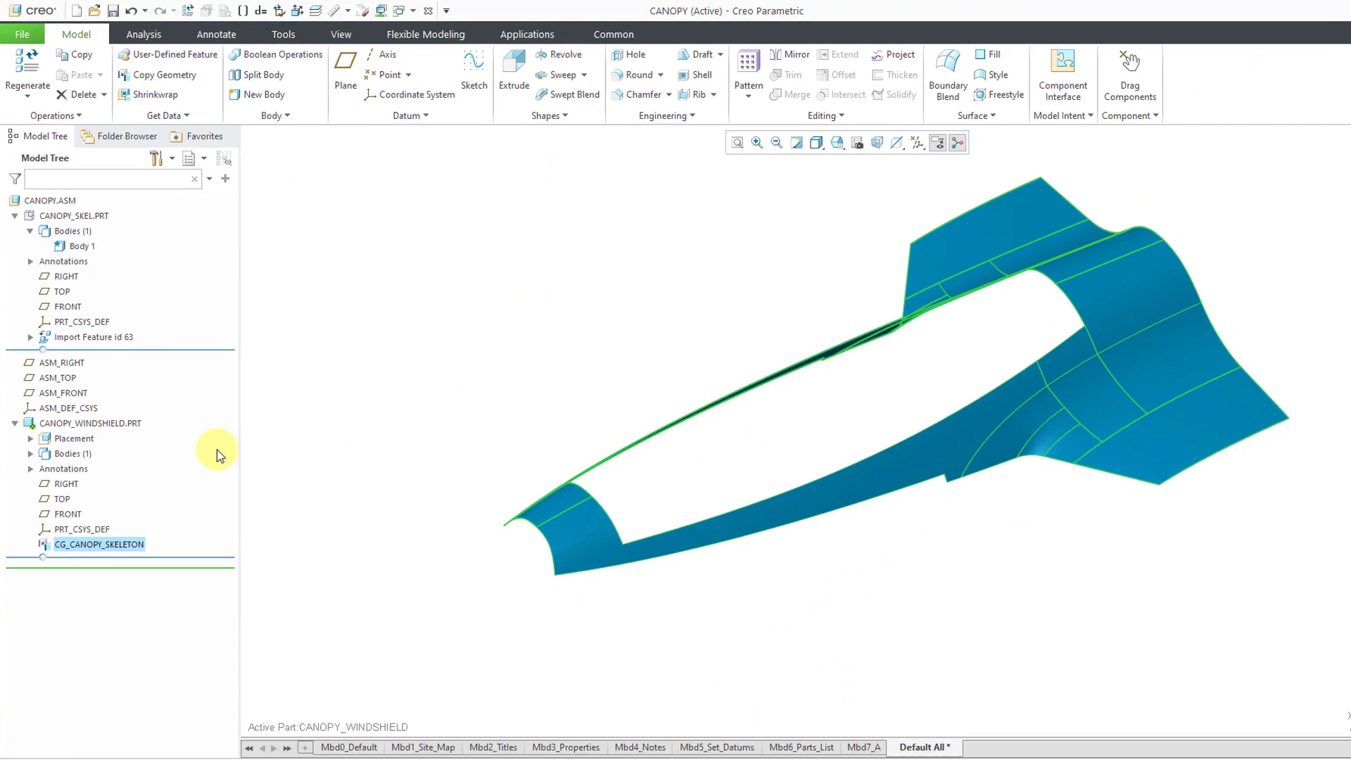
Open CANOPY_WINDSHIELD.PRT, start a Style feature, and cancel it unchanged
left_click(119, 560)
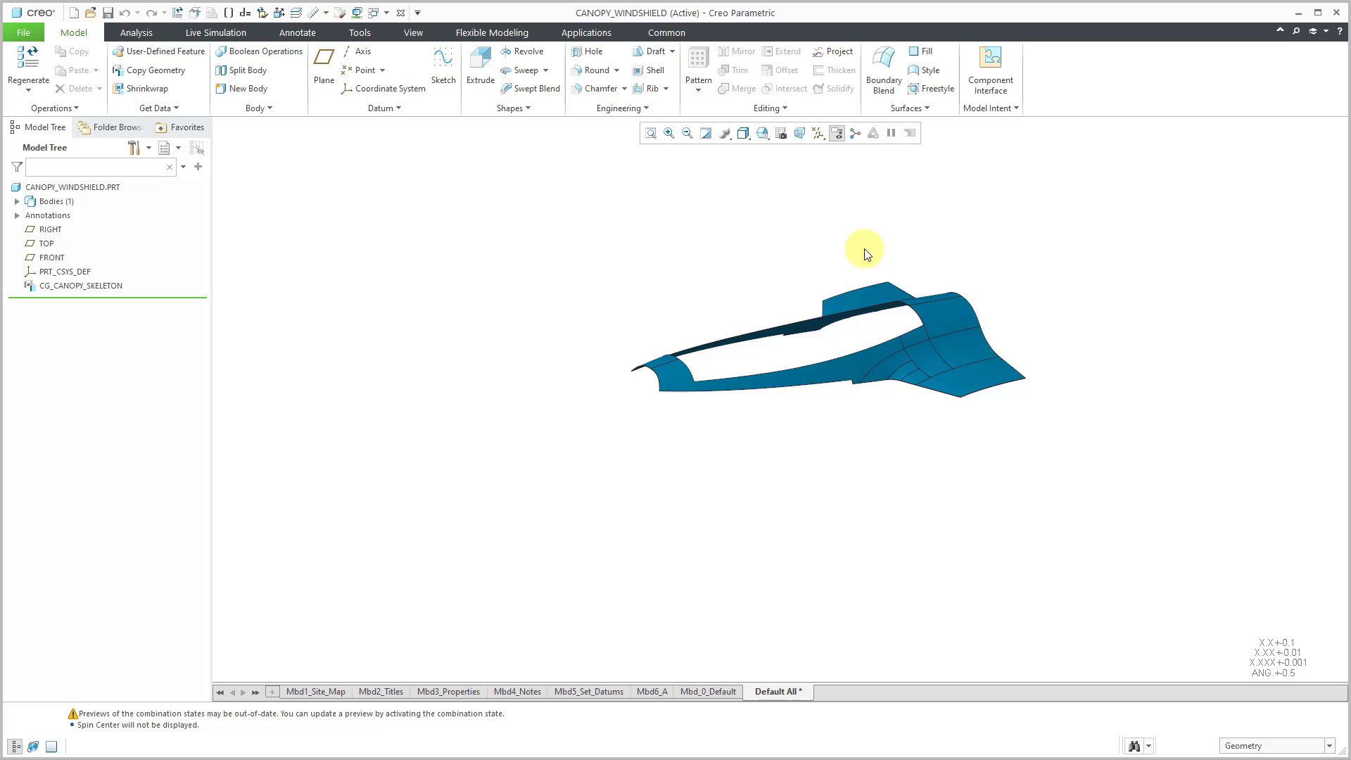
scroll(850, 268, "down", 4)
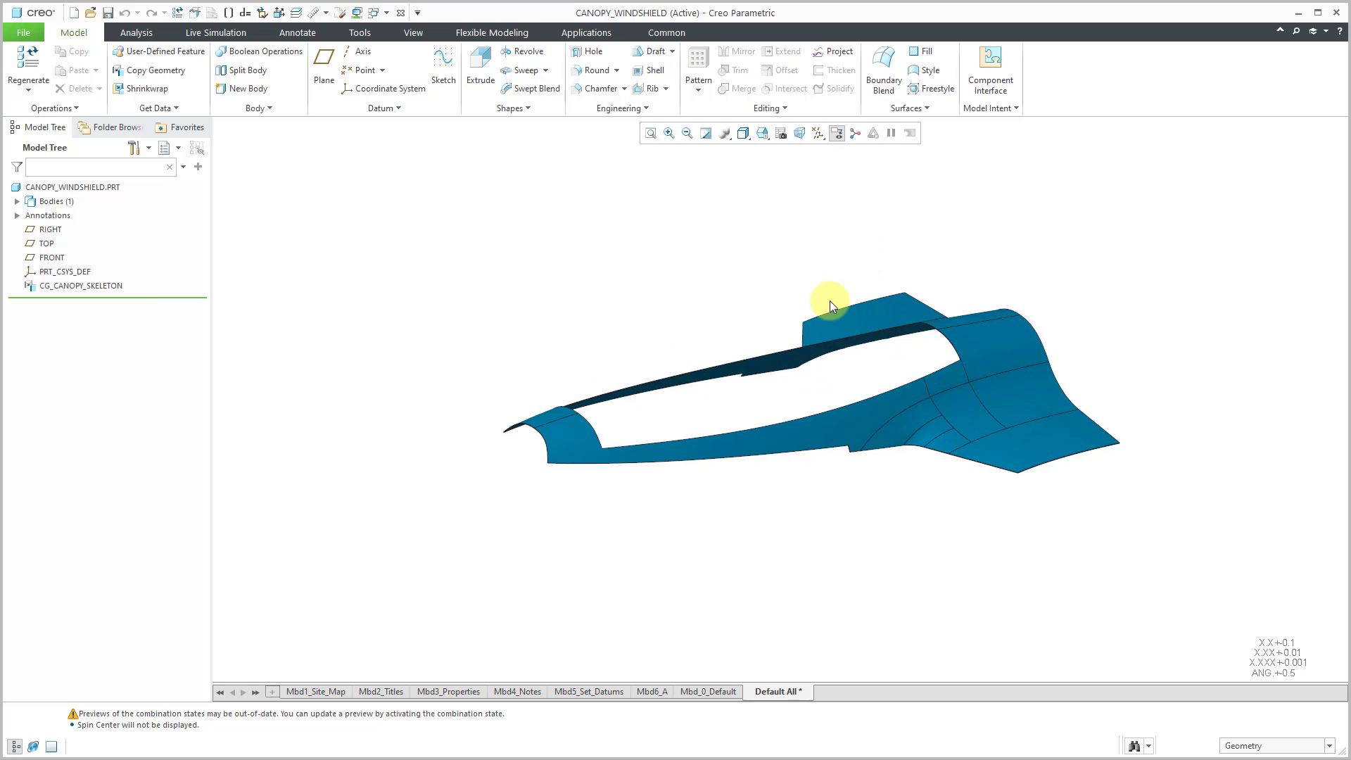
left_click(925, 70)
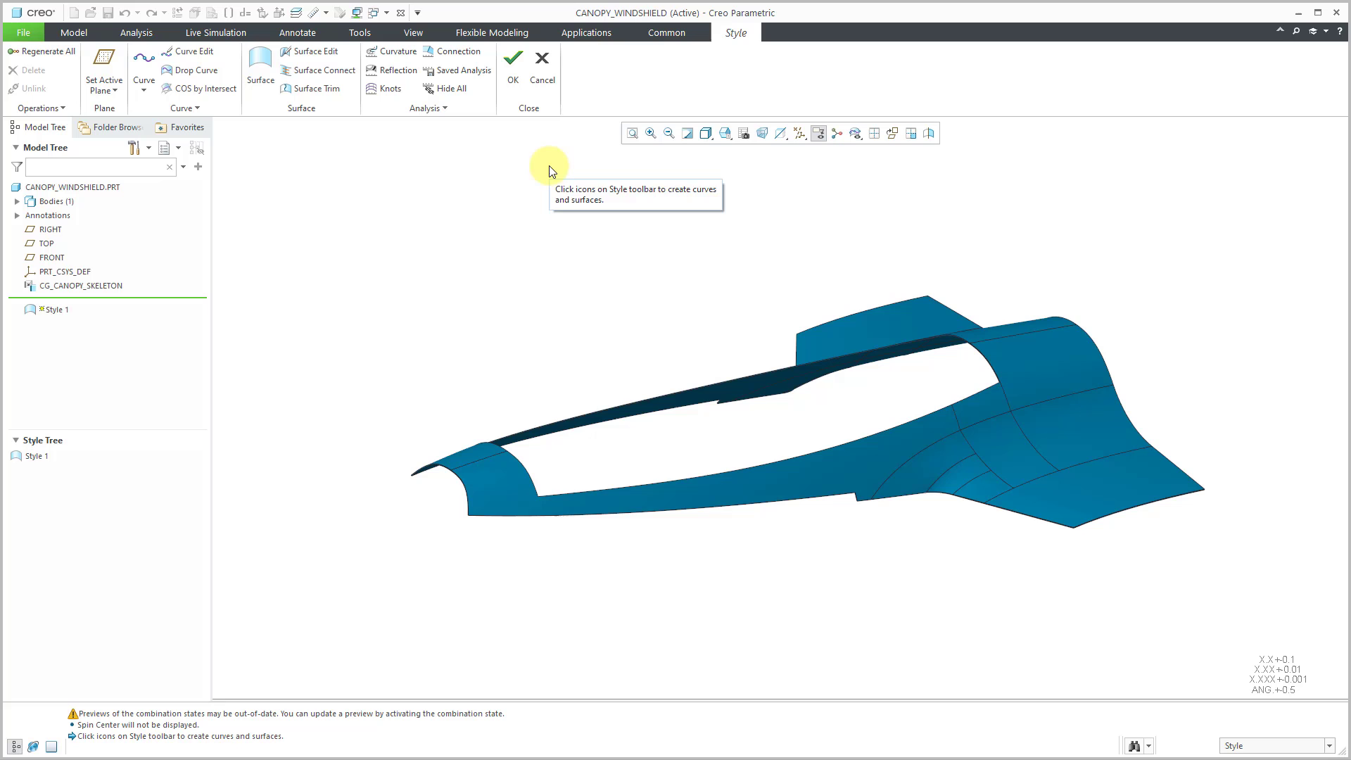
left_click(542, 70)
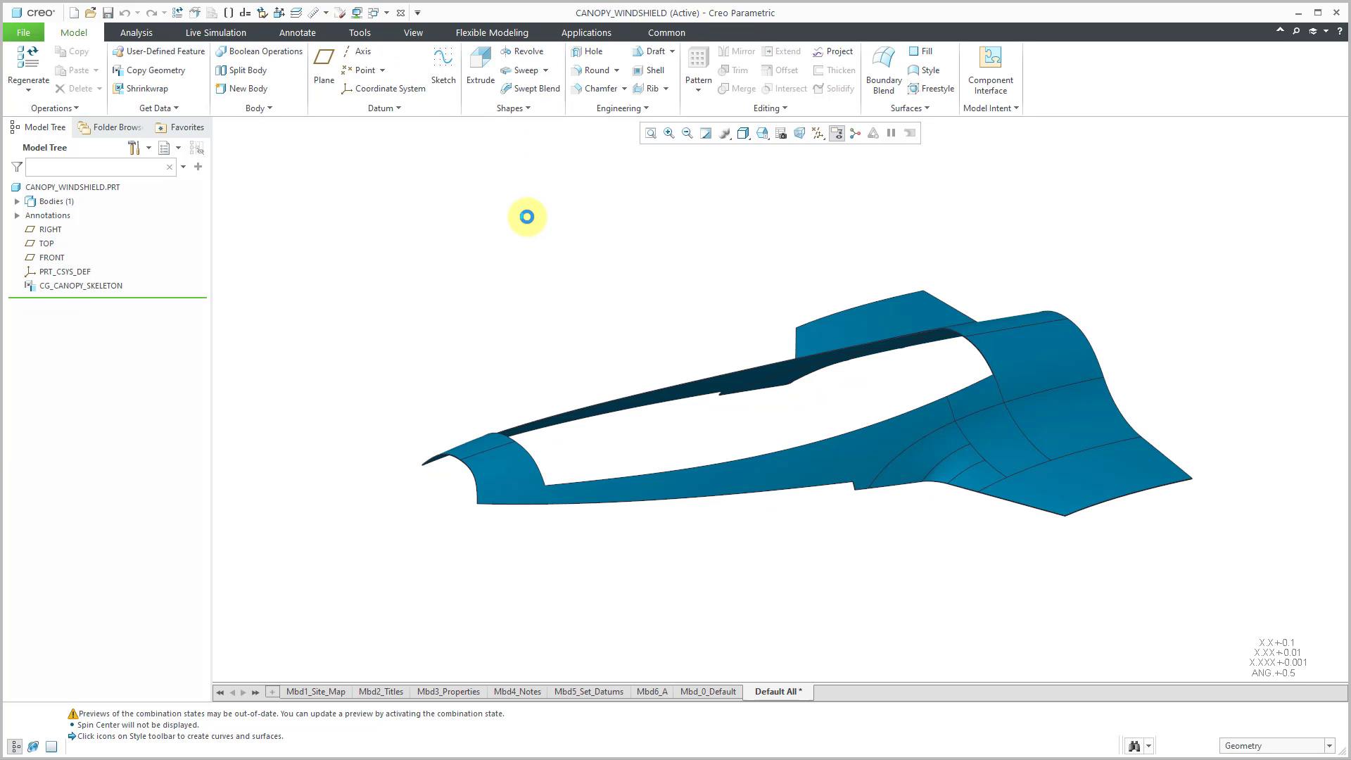
Inspect the windshield model and hide the CG_CANOPY_SKELETON copied geometry
mouse_move(657, 323)
middle_mouse_down()
mouse_move(612, 310)
mouse_move(642, 286)
mouse_move(661, 325)
middle_mouse_up()
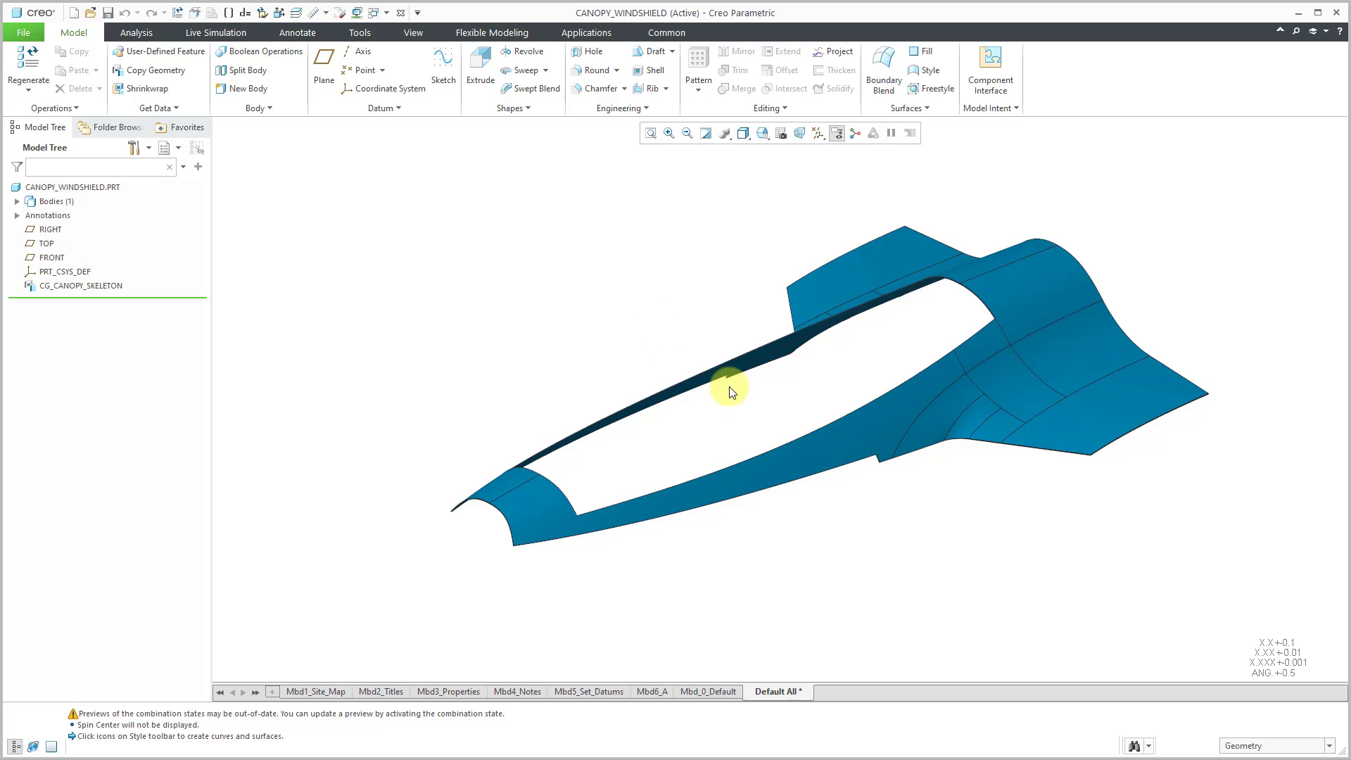
scroll(802, 394, "up", 5)
scroll(648, 420, "down", 2)
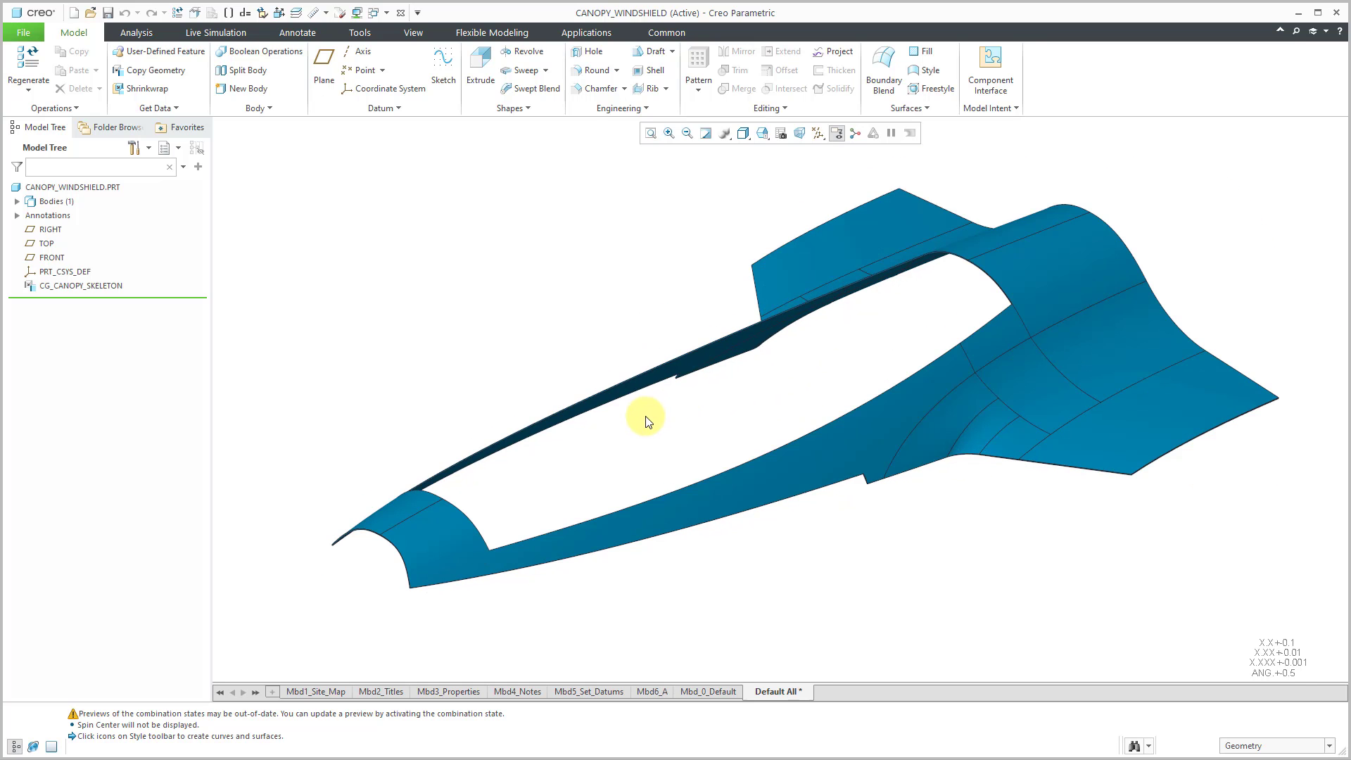
left_click(78, 287)
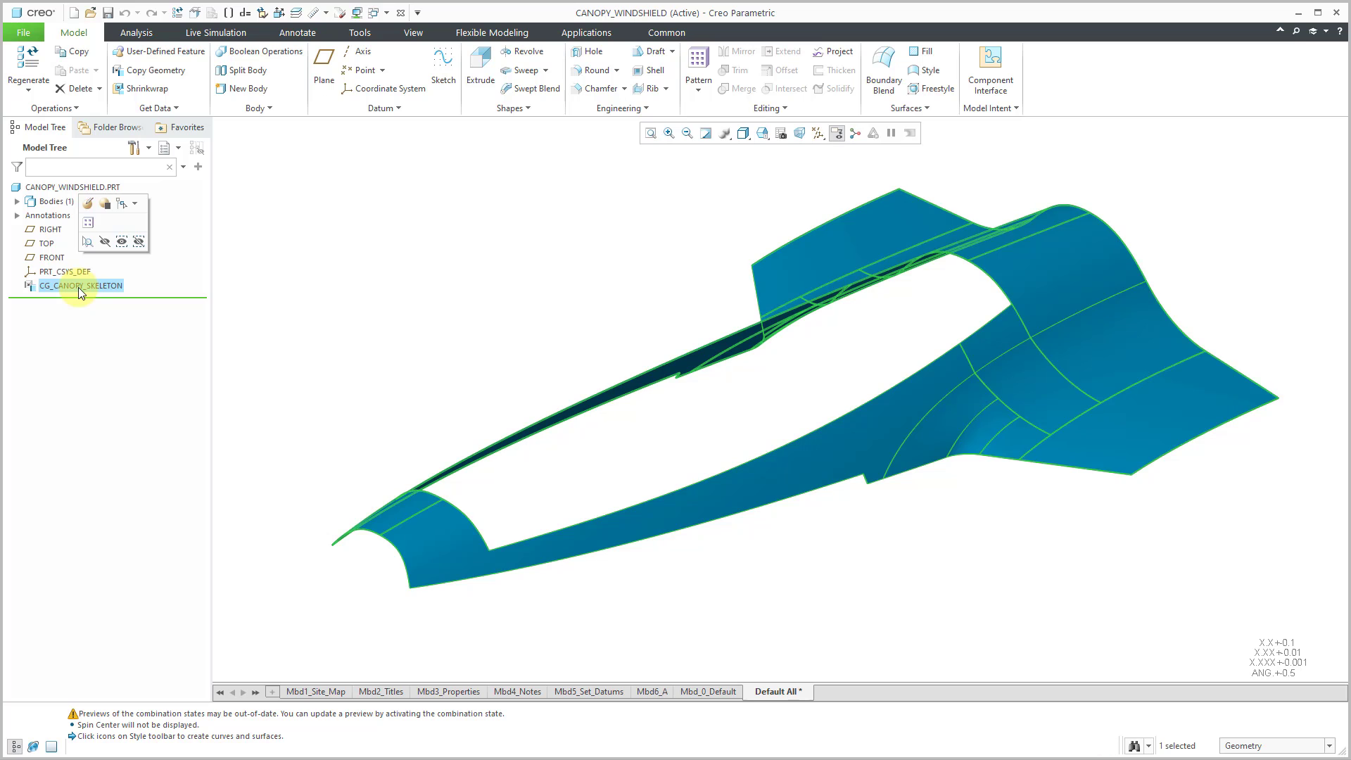
left_click(105, 240)
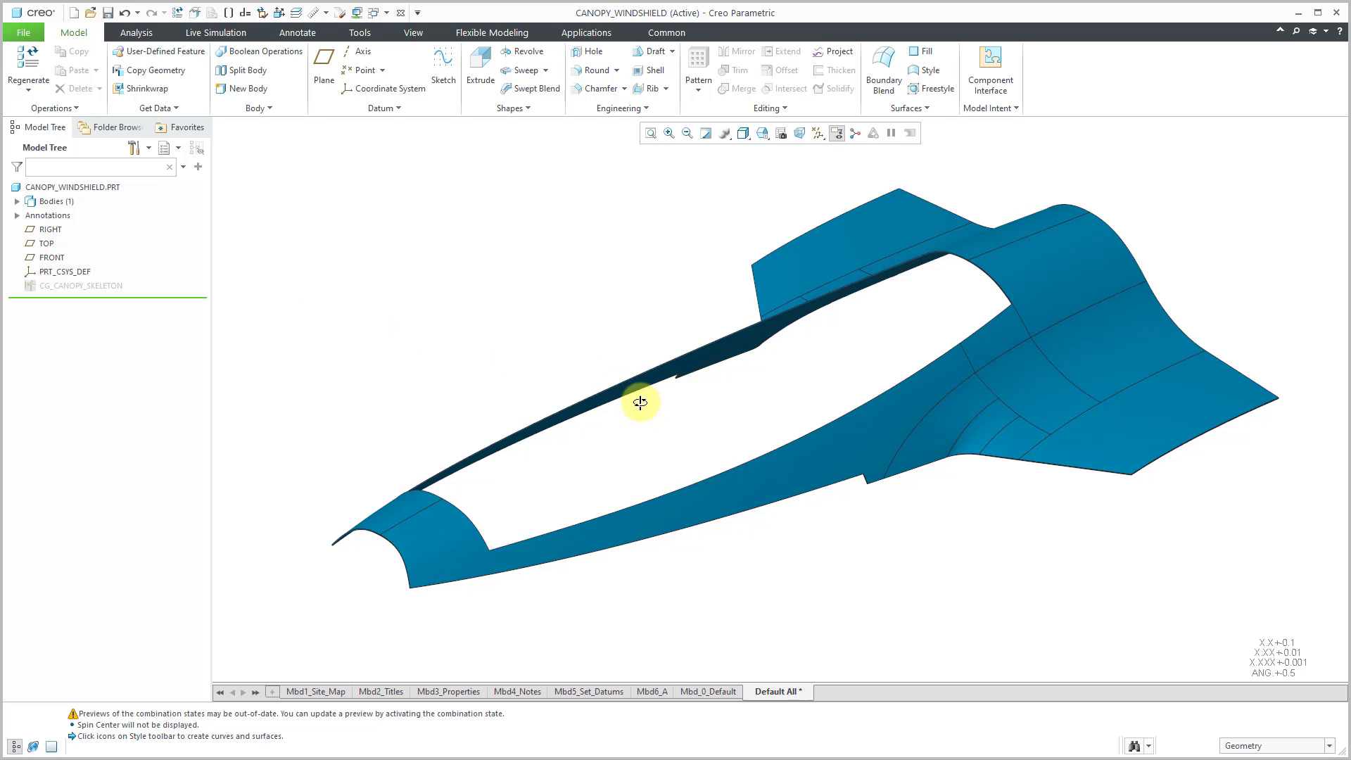
mouse_move(642, 403)
middle_mouse_down()
mouse_move(618, 386)
mouse_move(665, 383)
mouse_move(644, 392)
middle_mouse_up()
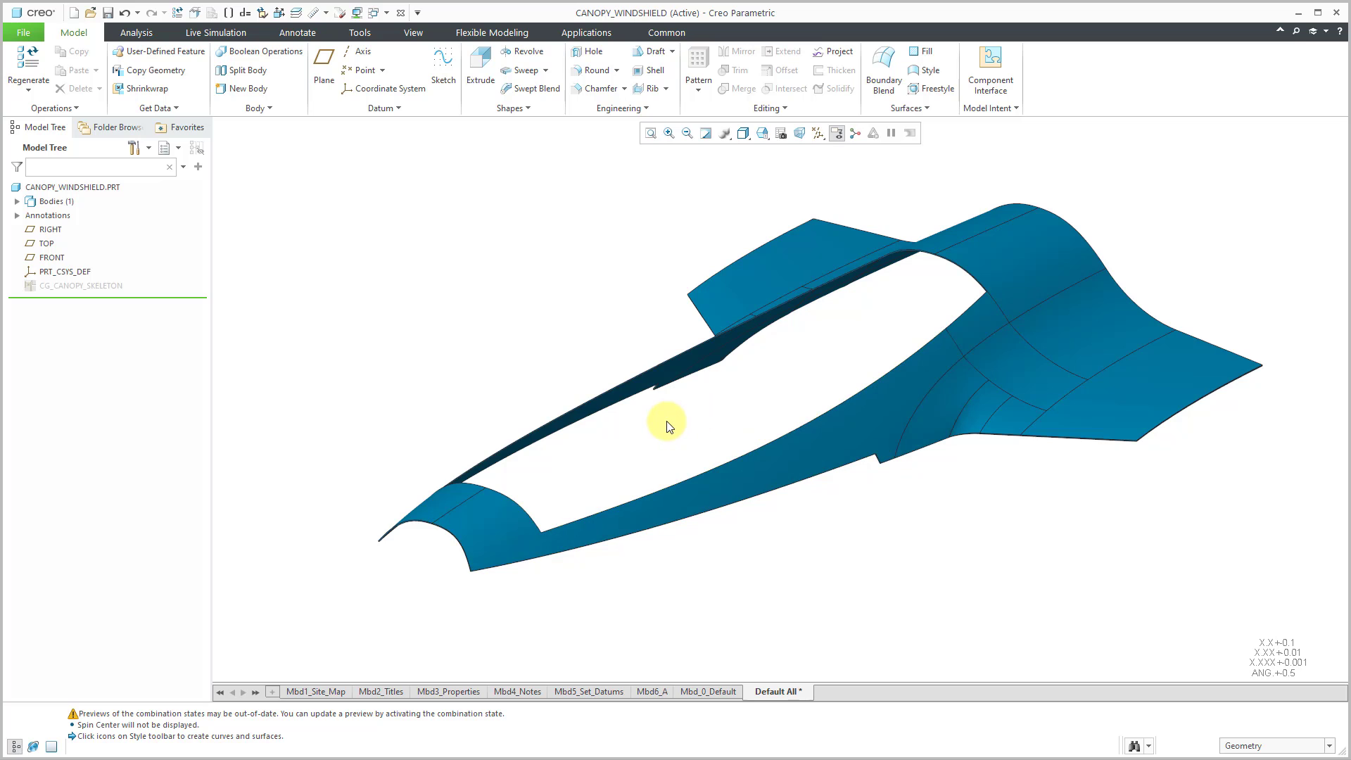
Expand the bodies list, hide Body 1, then show it again
left_click(17, 202)
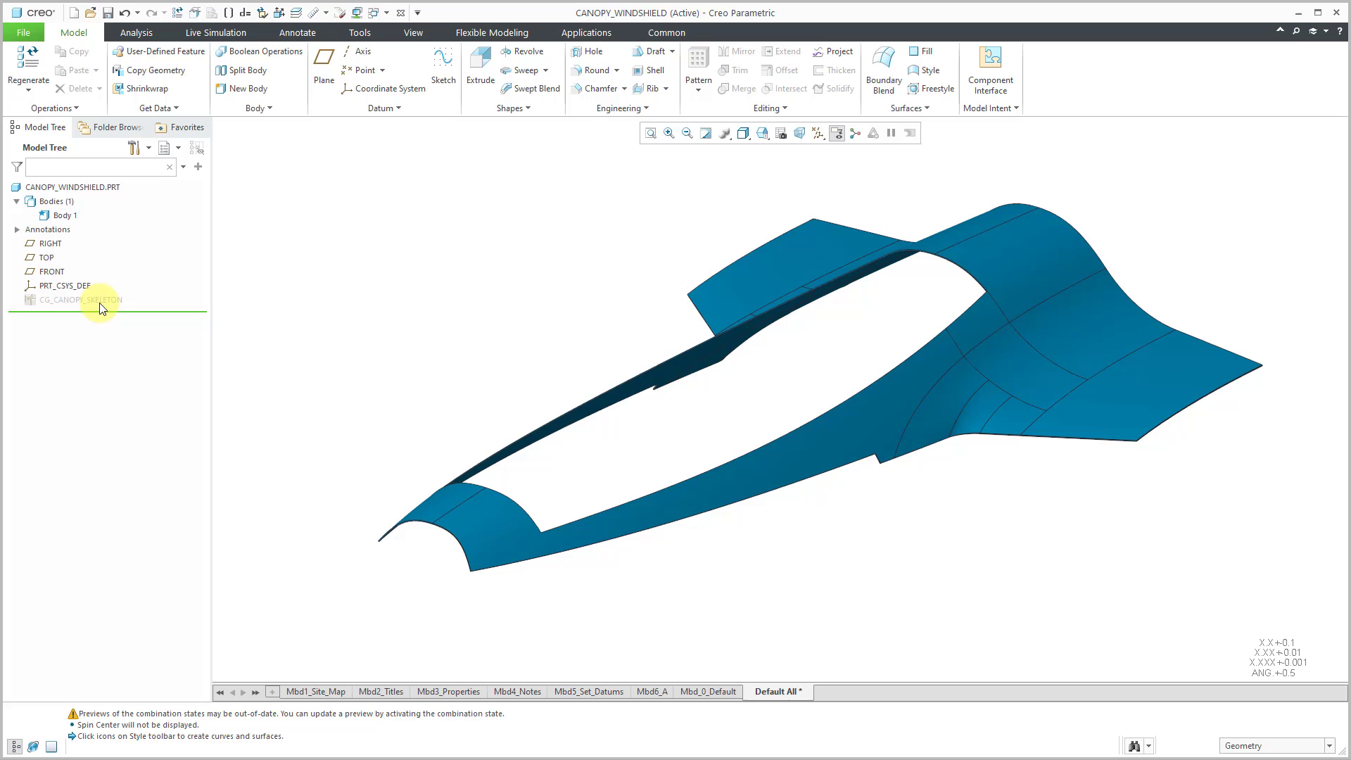
left_click(63, 215)
left_click(86, 169)
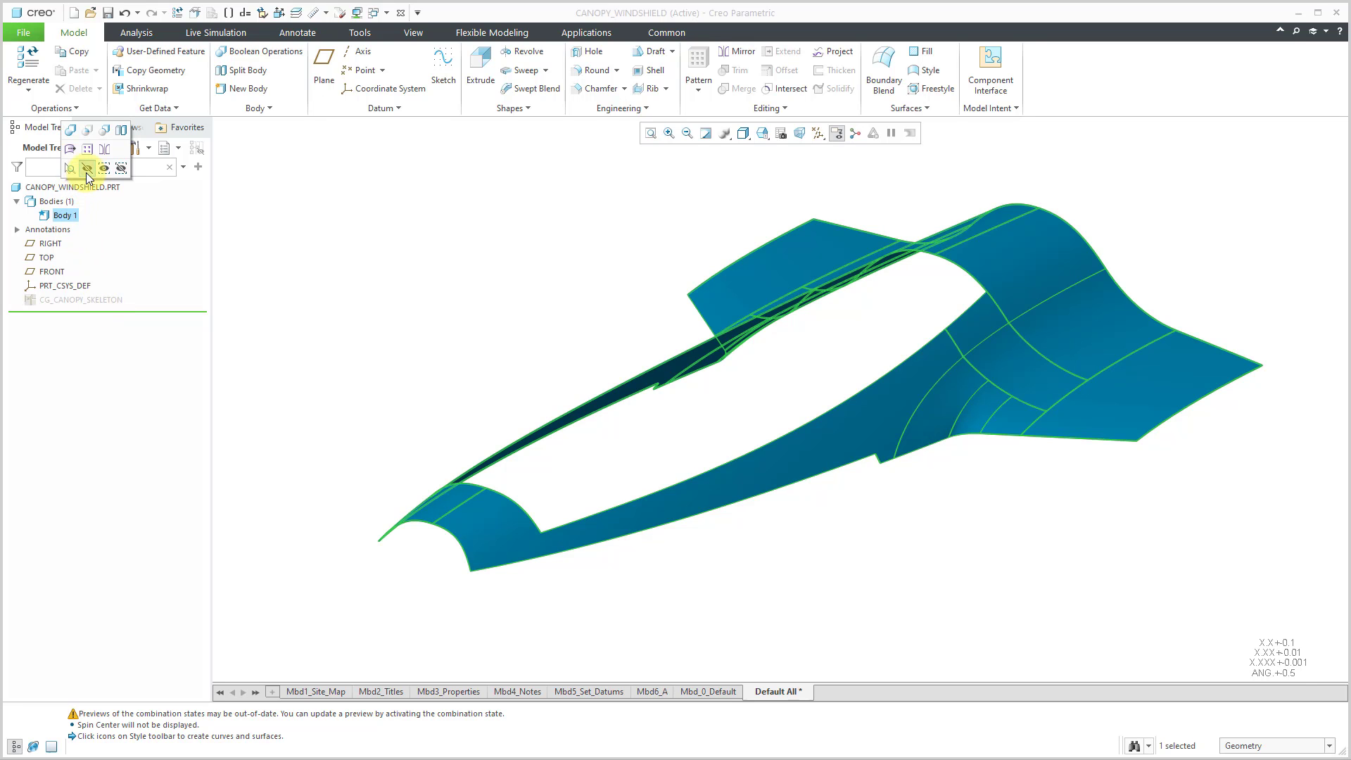
left_click(61, 217)
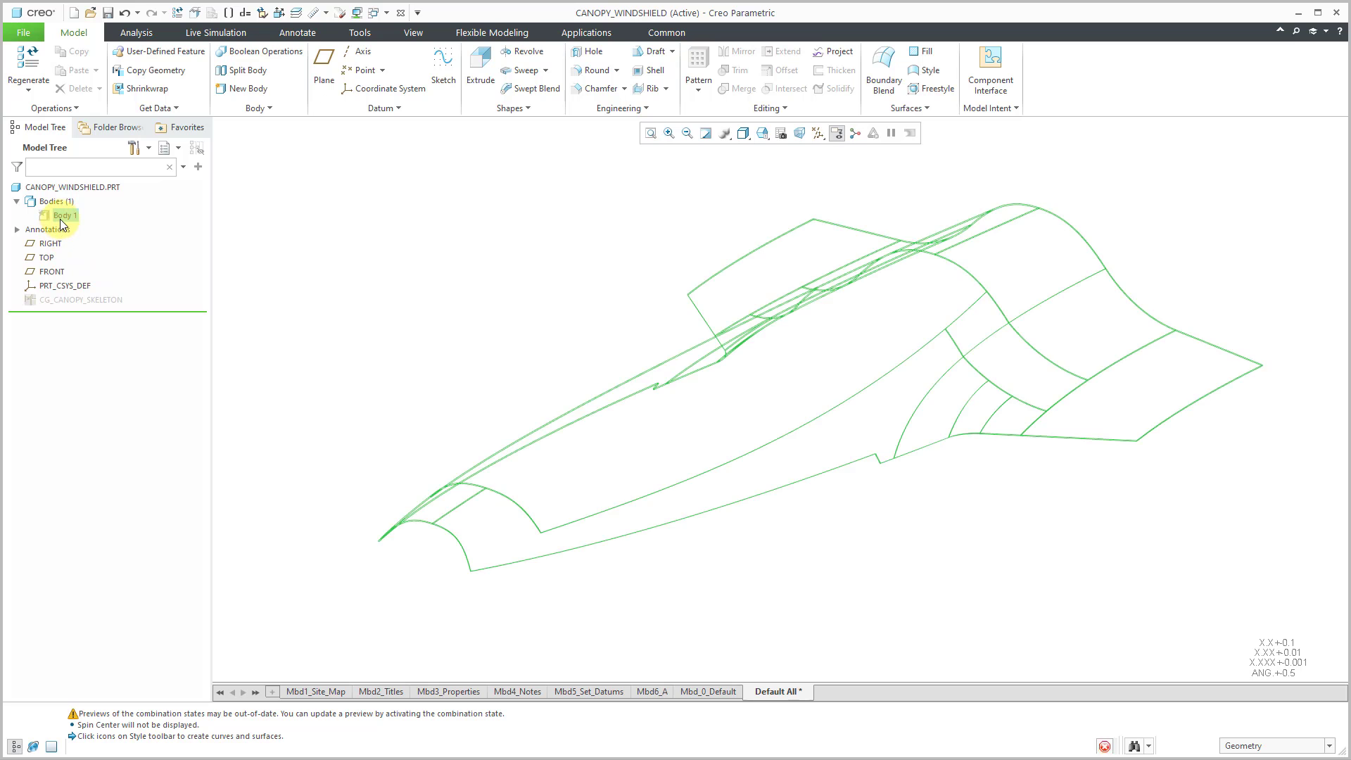
left_click(87, 173)
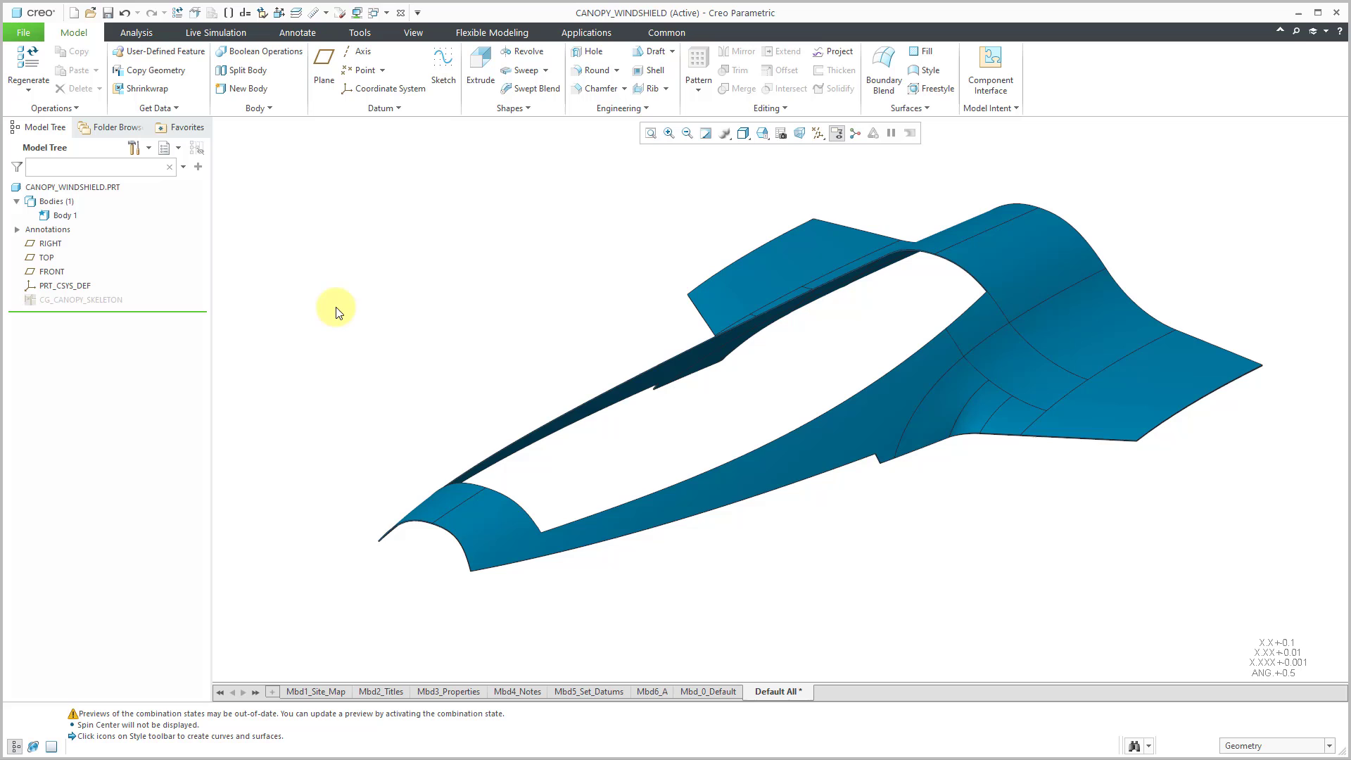
right_click(63, 215)
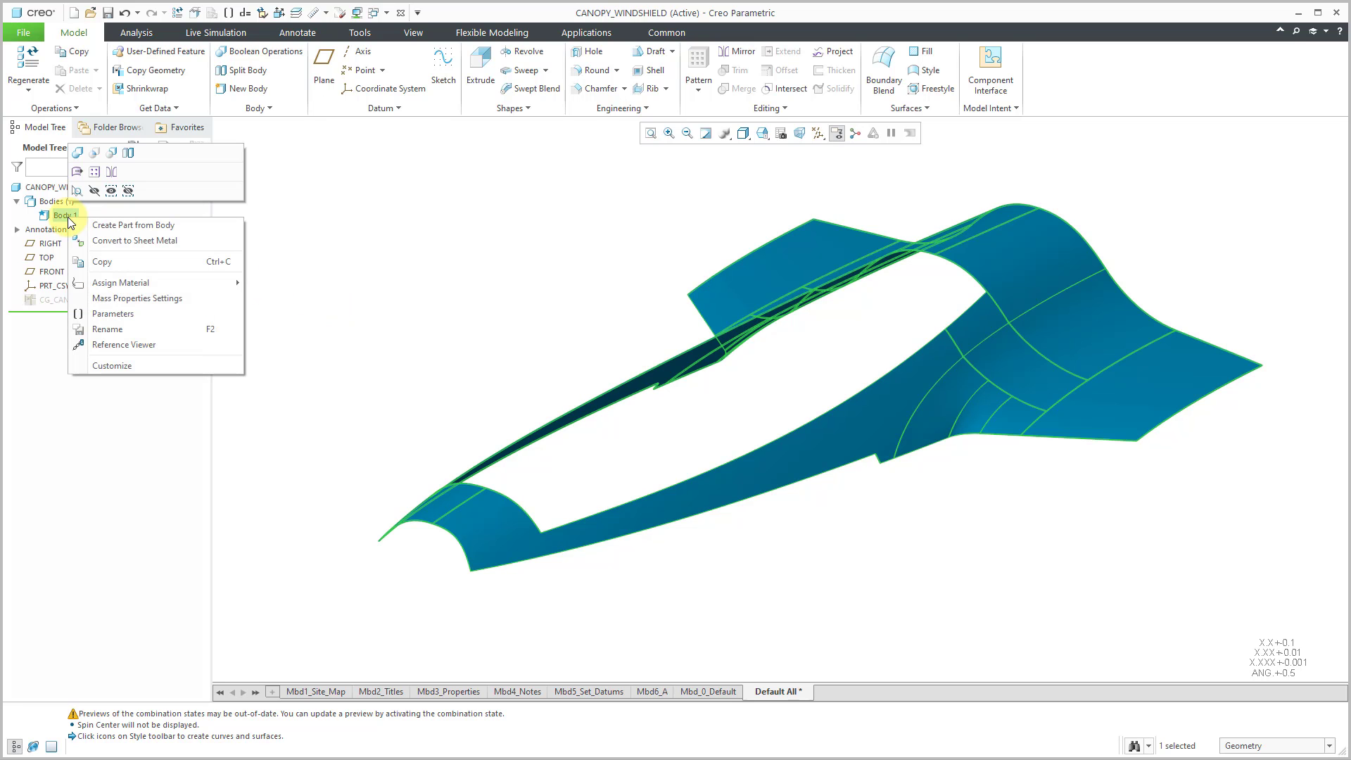
left_click(307, 265)
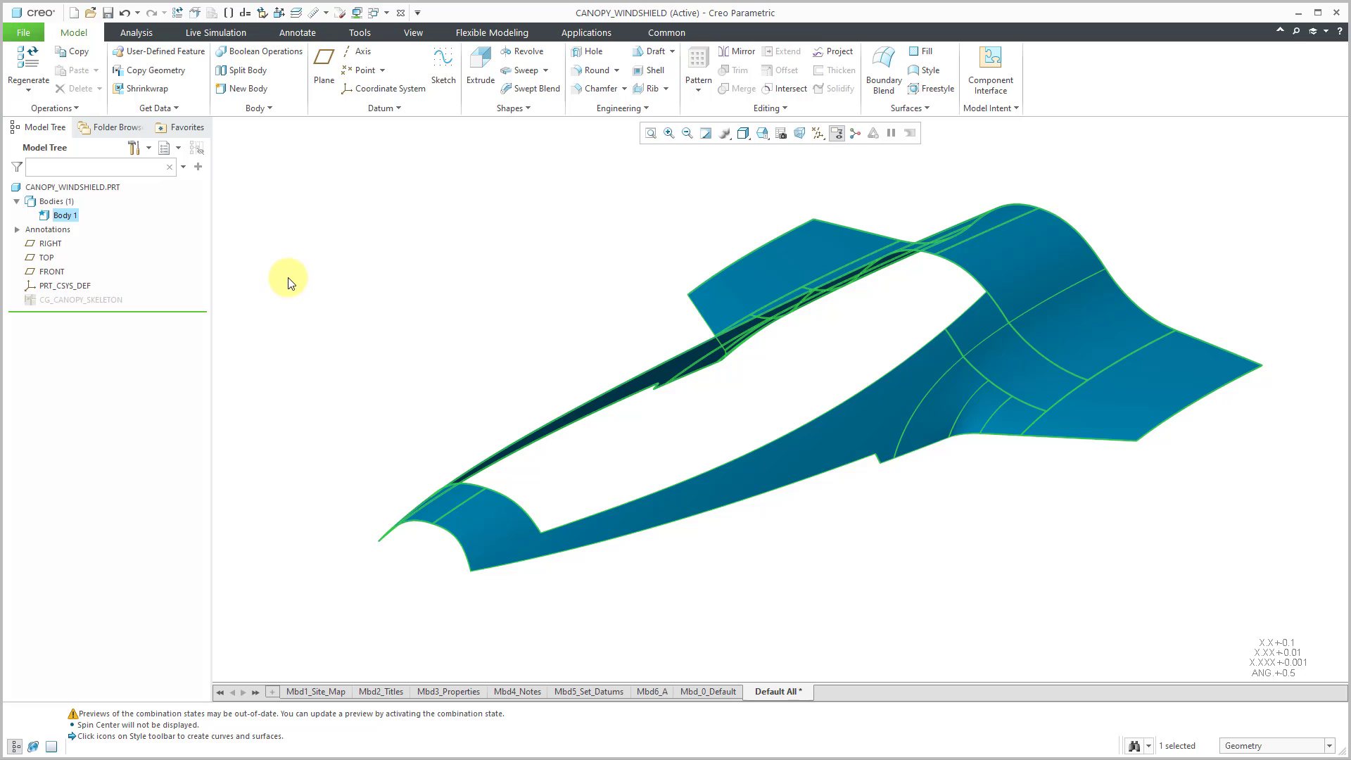
left_click(289, 281)
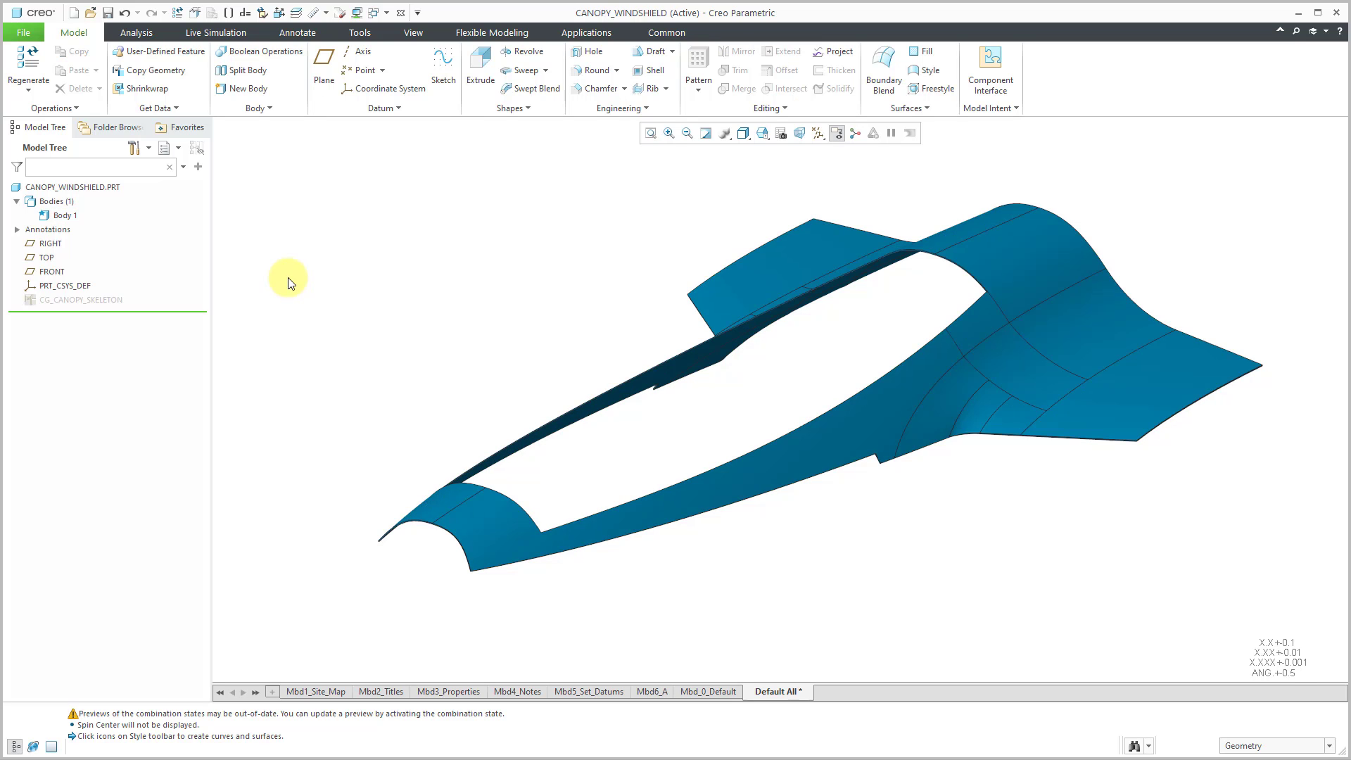
Delete the CG_CANOPY_SKELETON feature from the Model Tree and confirm
left_click(98, 301)
right_click(98, 302)
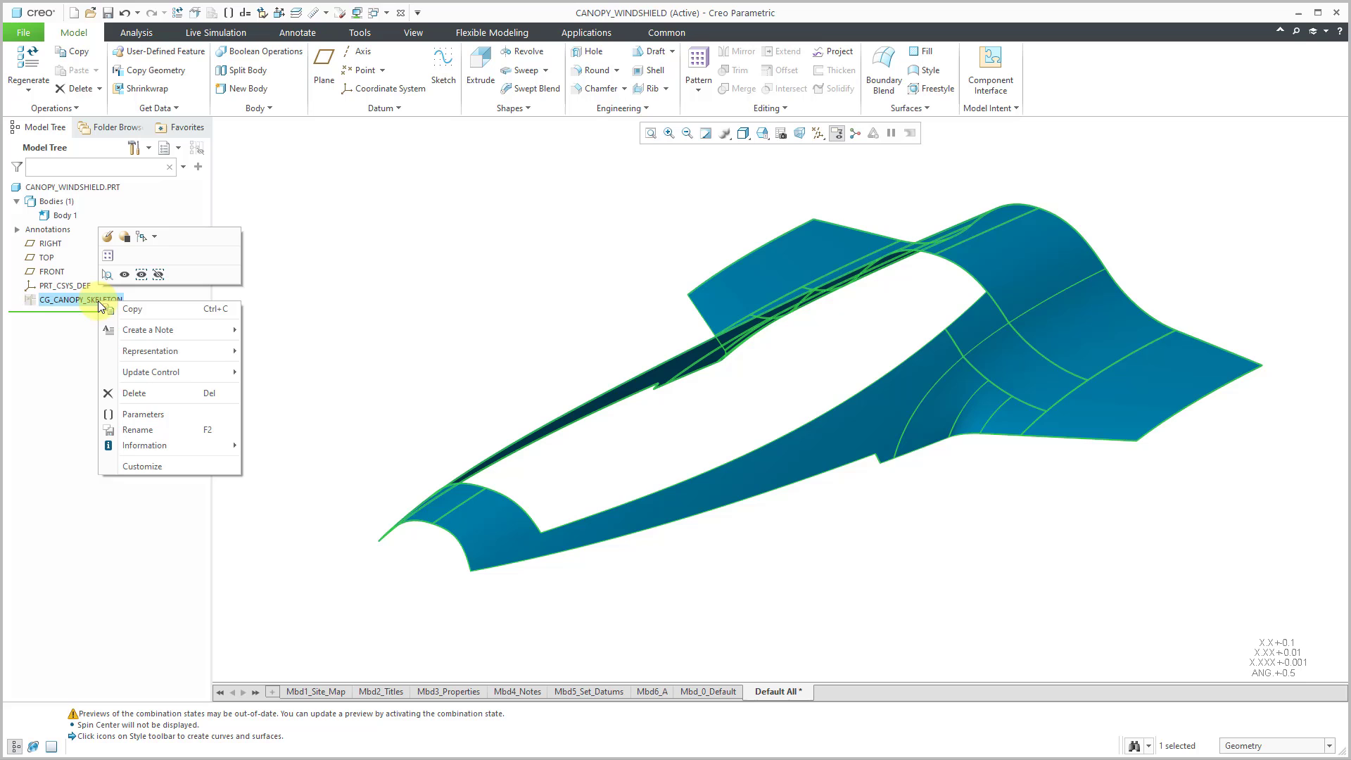
left_click(138, 393)
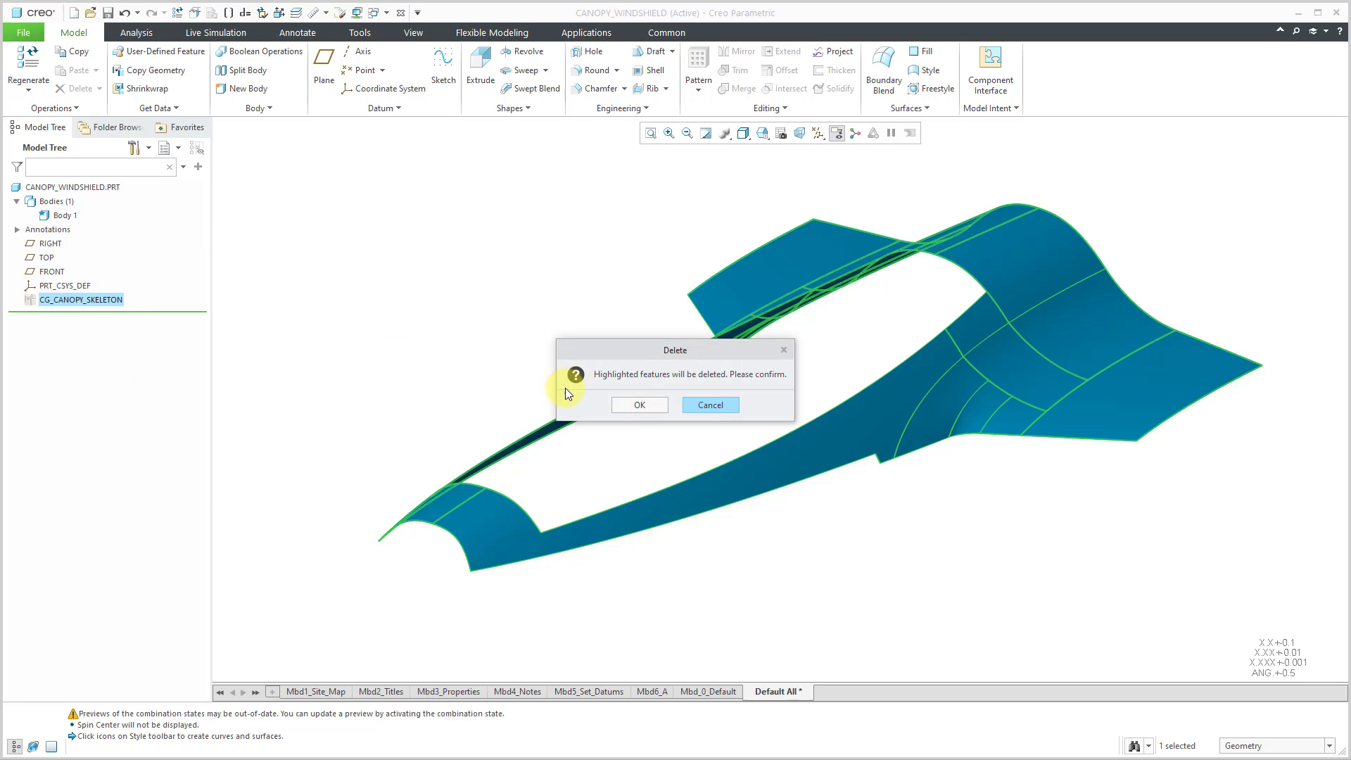
left_click(639, 407)
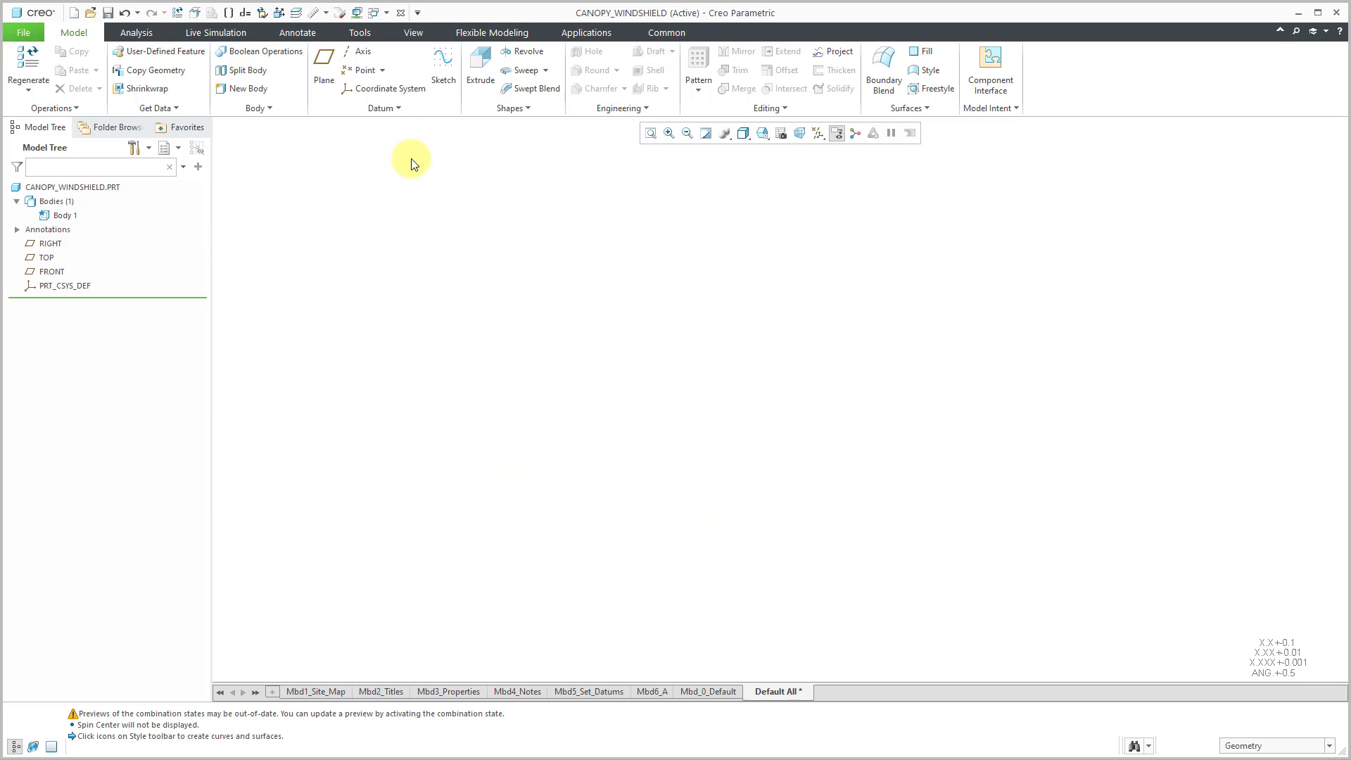
left_click(382, 14)
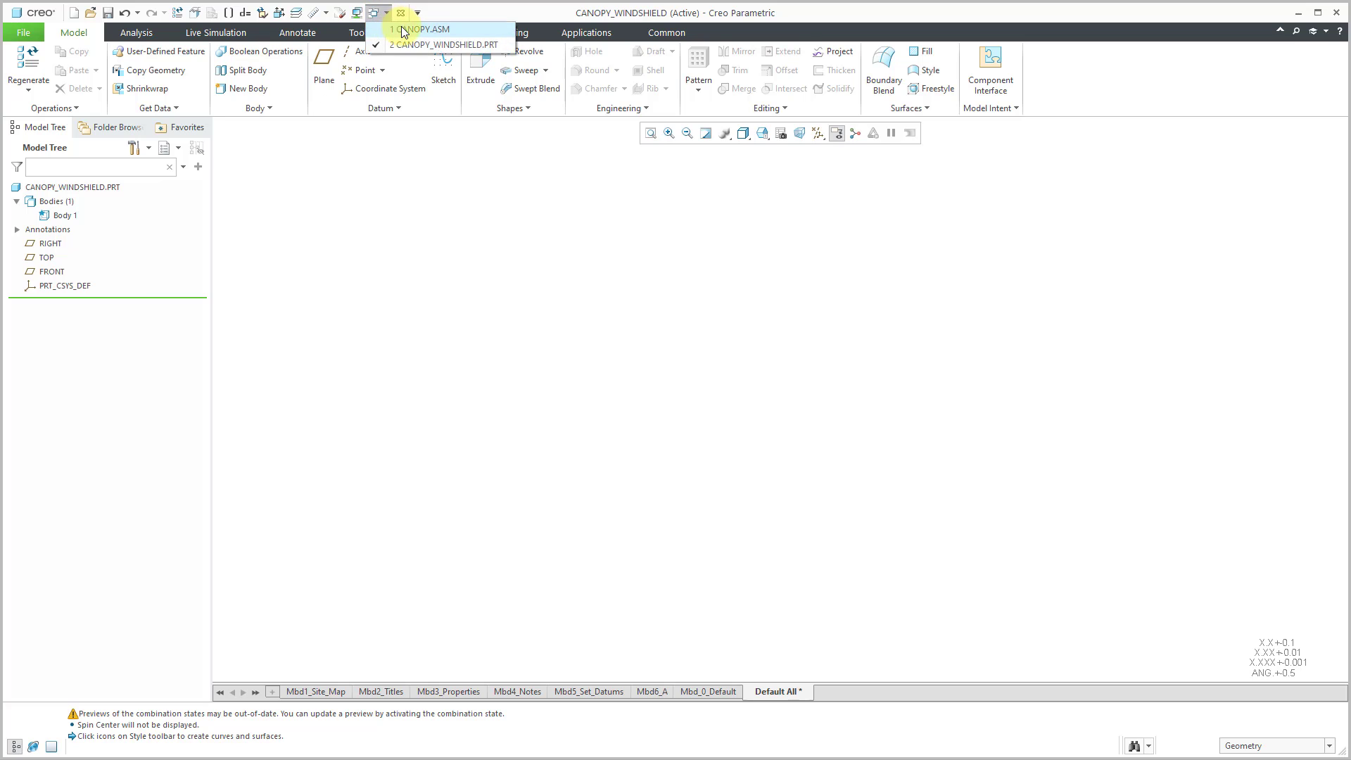
Switch to the CANOPY.ASM window and activate CANOPY_SKEL.PRT for editing
left_click(405, 27)
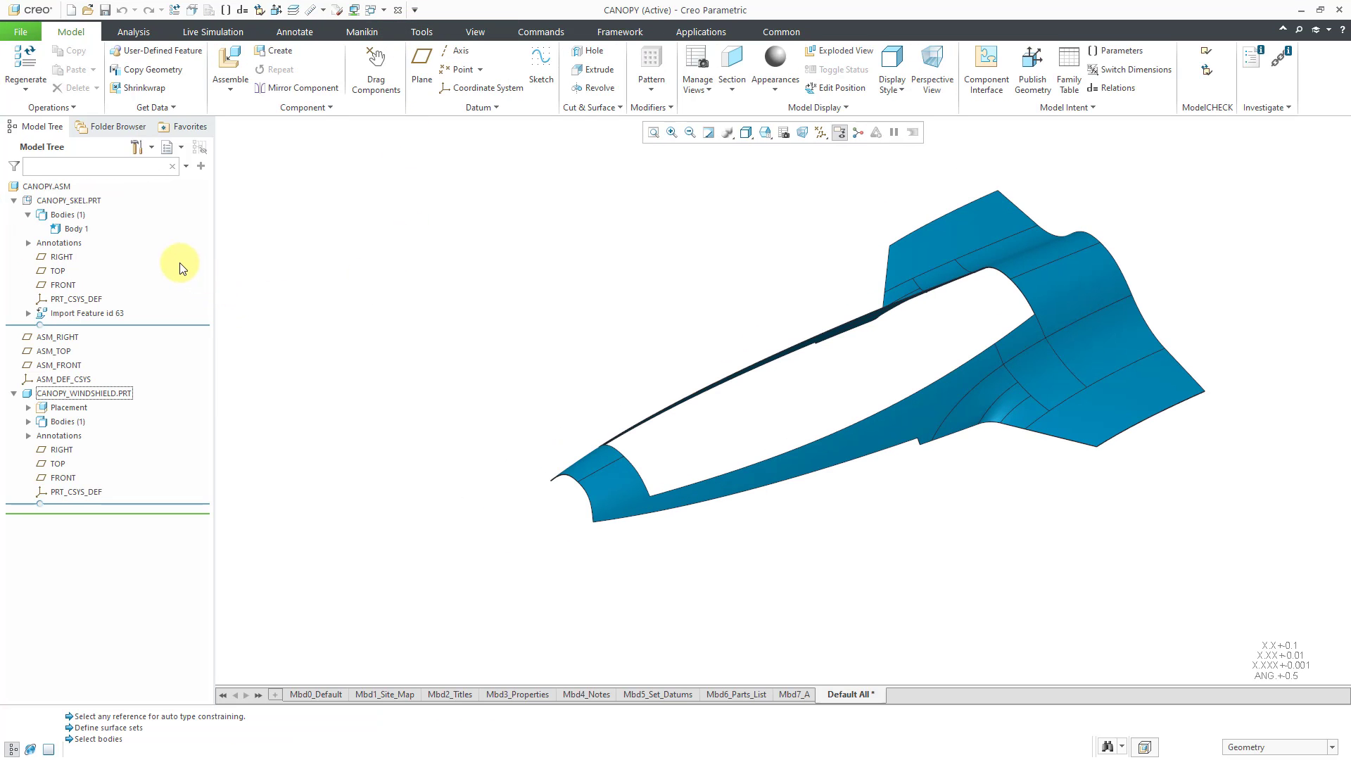
left_click(75, 200)
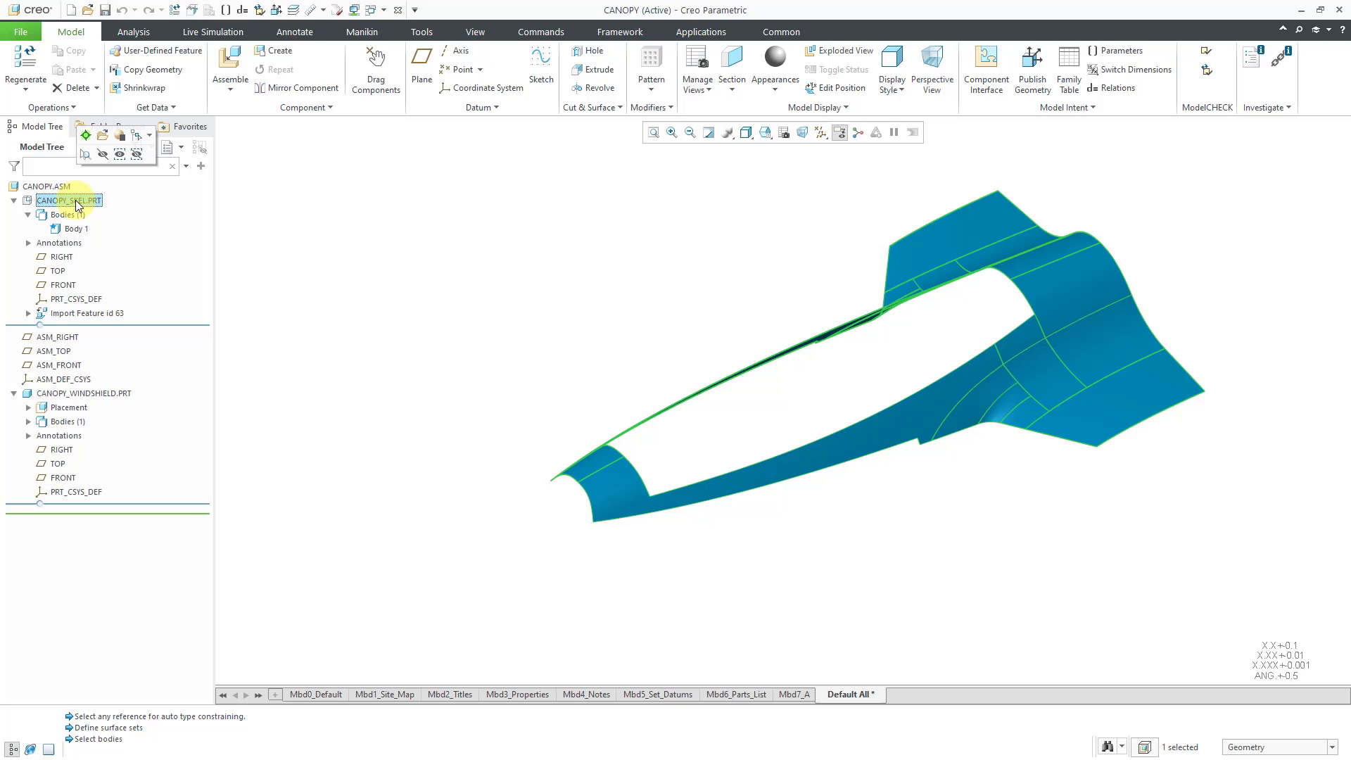
left_click(85, 134)
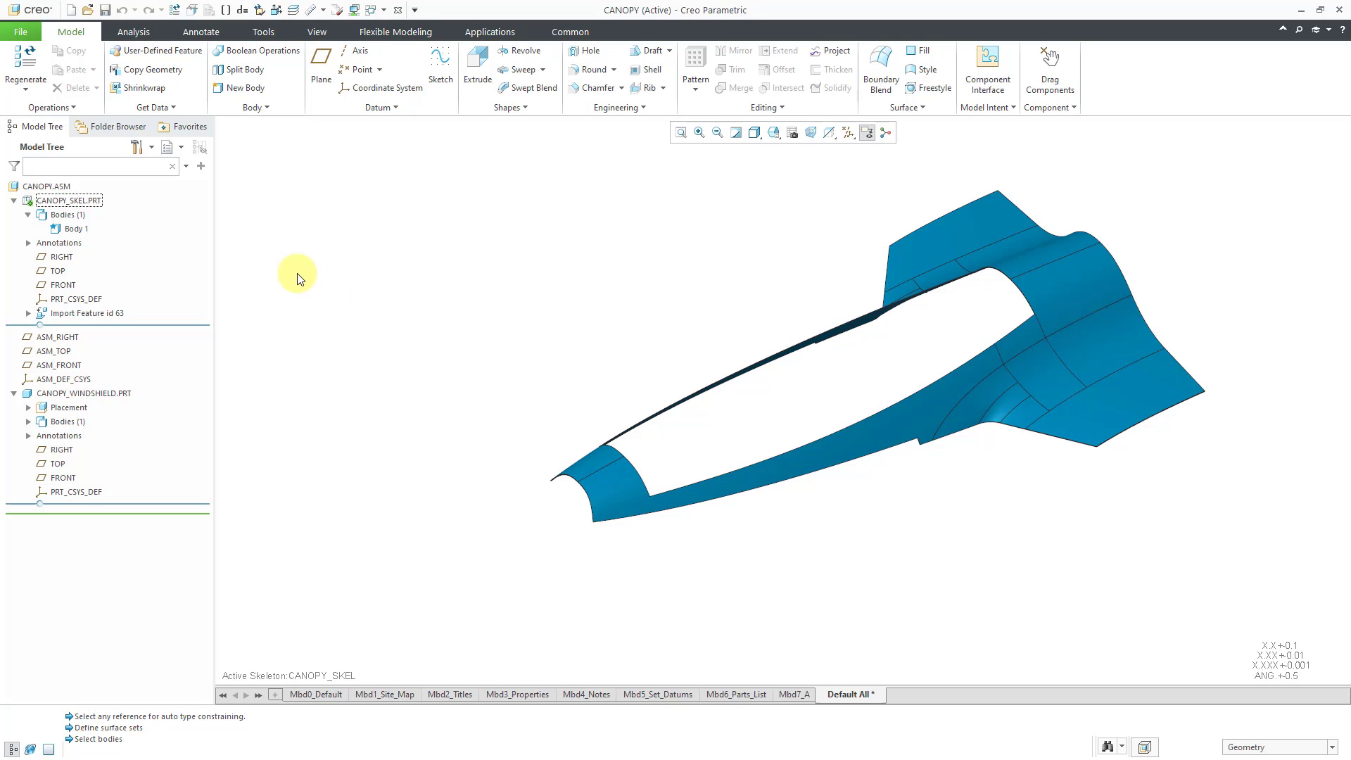
left_click(167, 112)
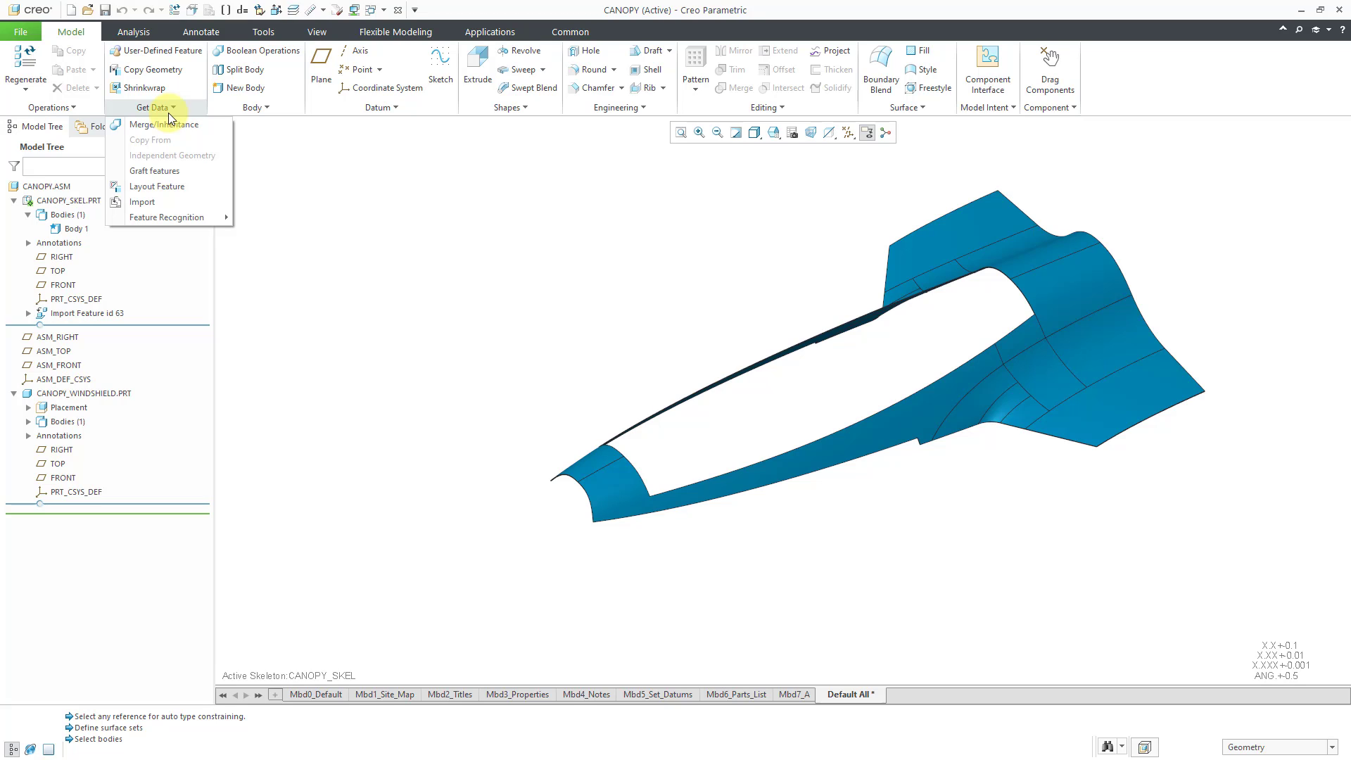
left_click(167, 112)
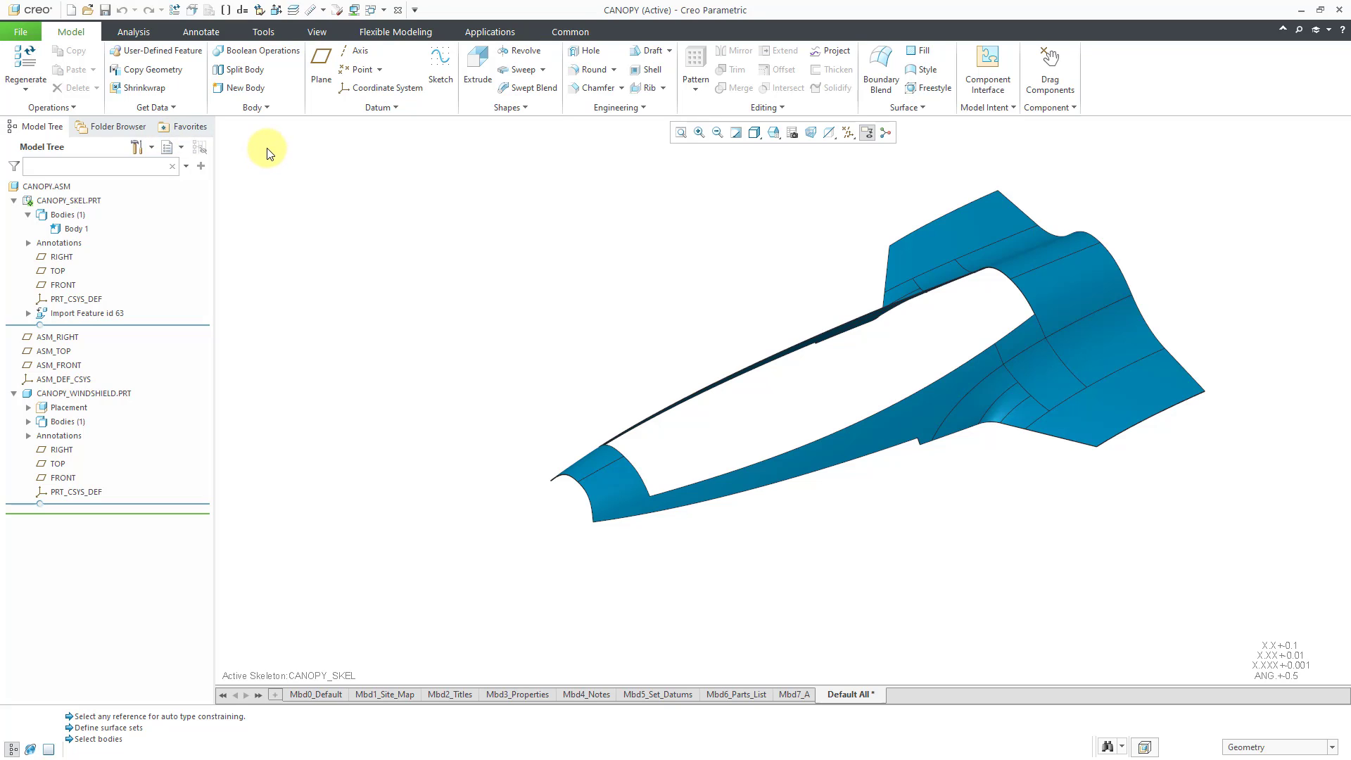
left_click(263, 31)
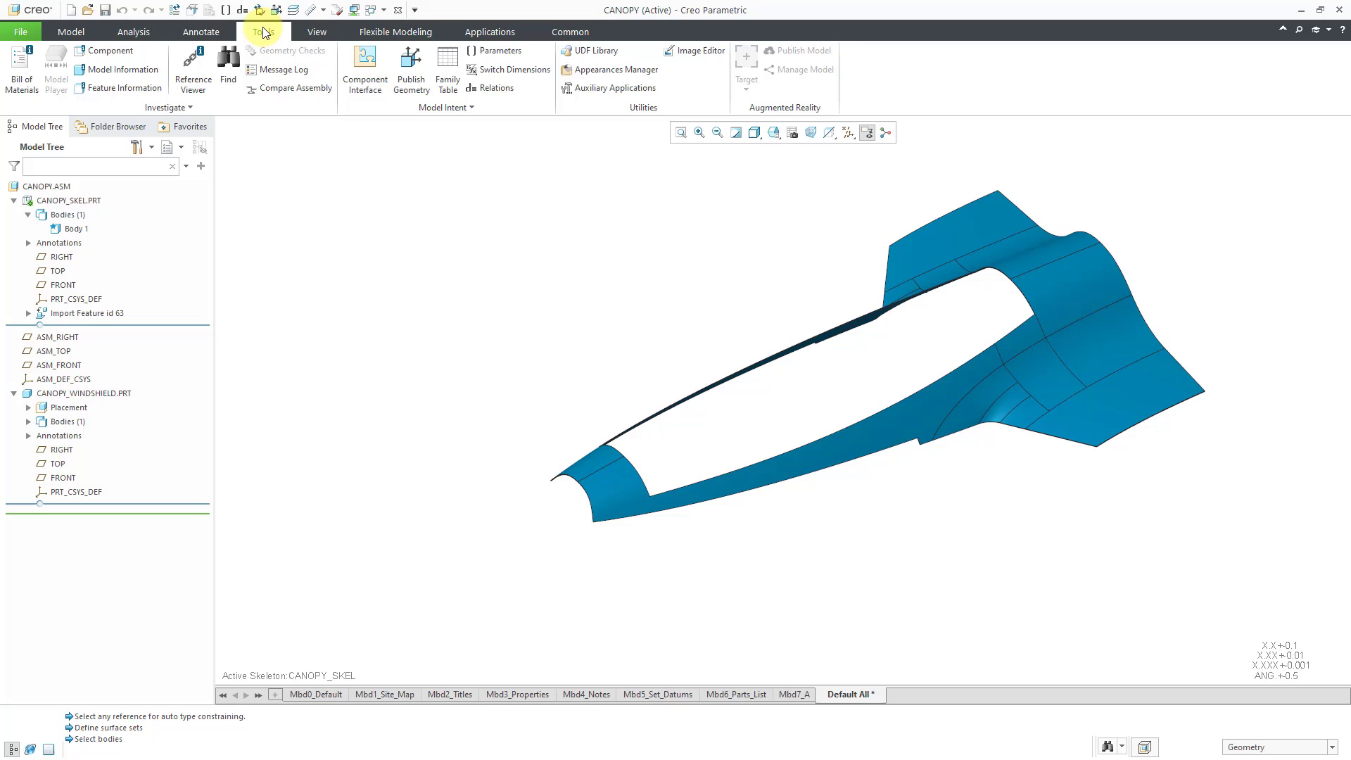
Start Publish Geometry and collect the small strip and long left canopy strip surfaces
left_click(412, 78)
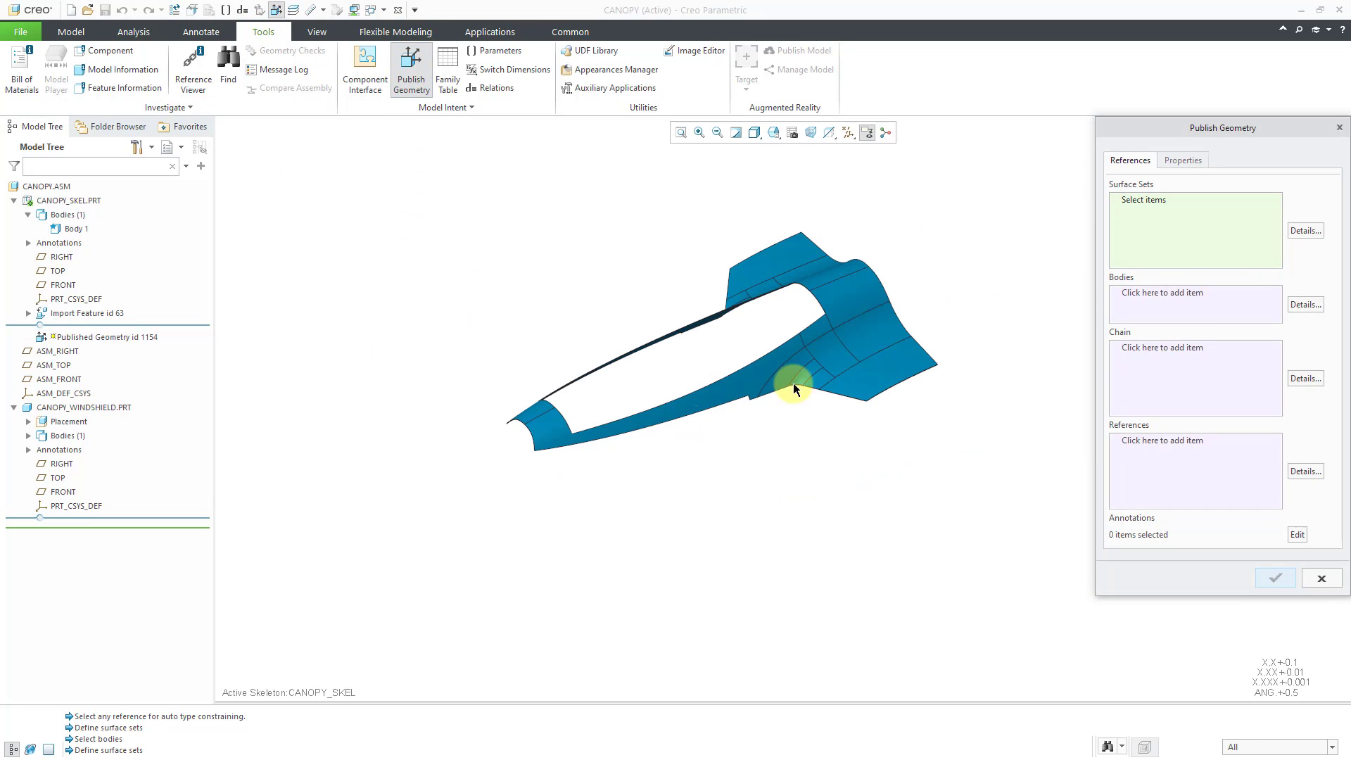
left_click(471, 456)
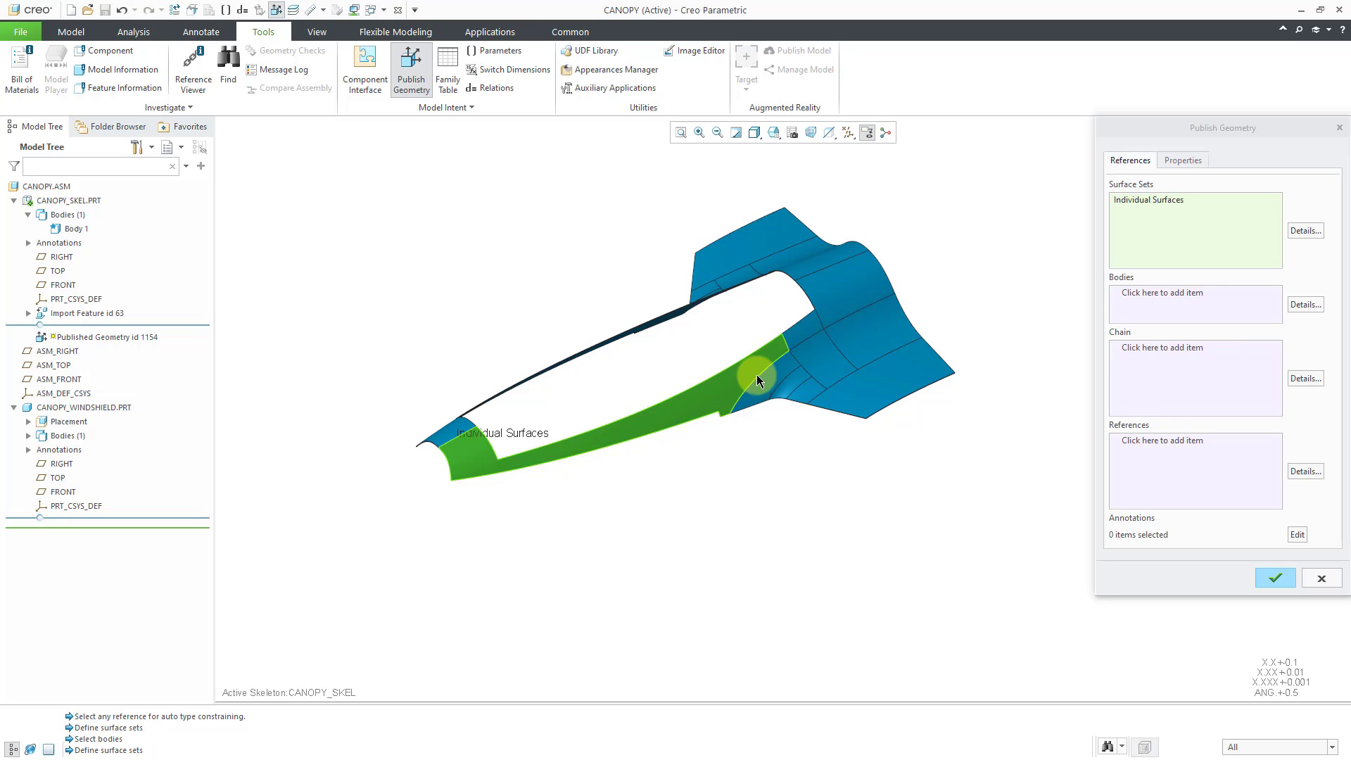
left_click(793, 346, "ctrl")
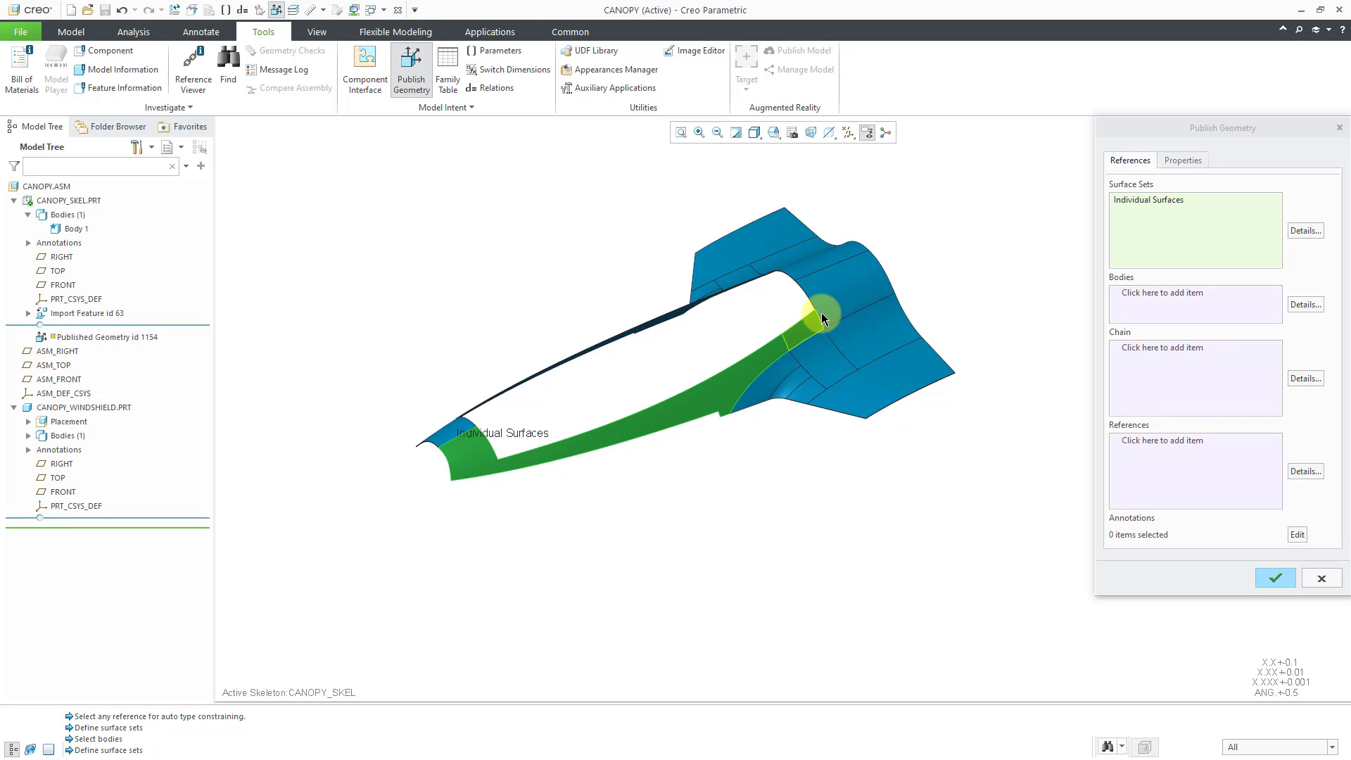
middle_click_drag(800, 289, 826, 310)
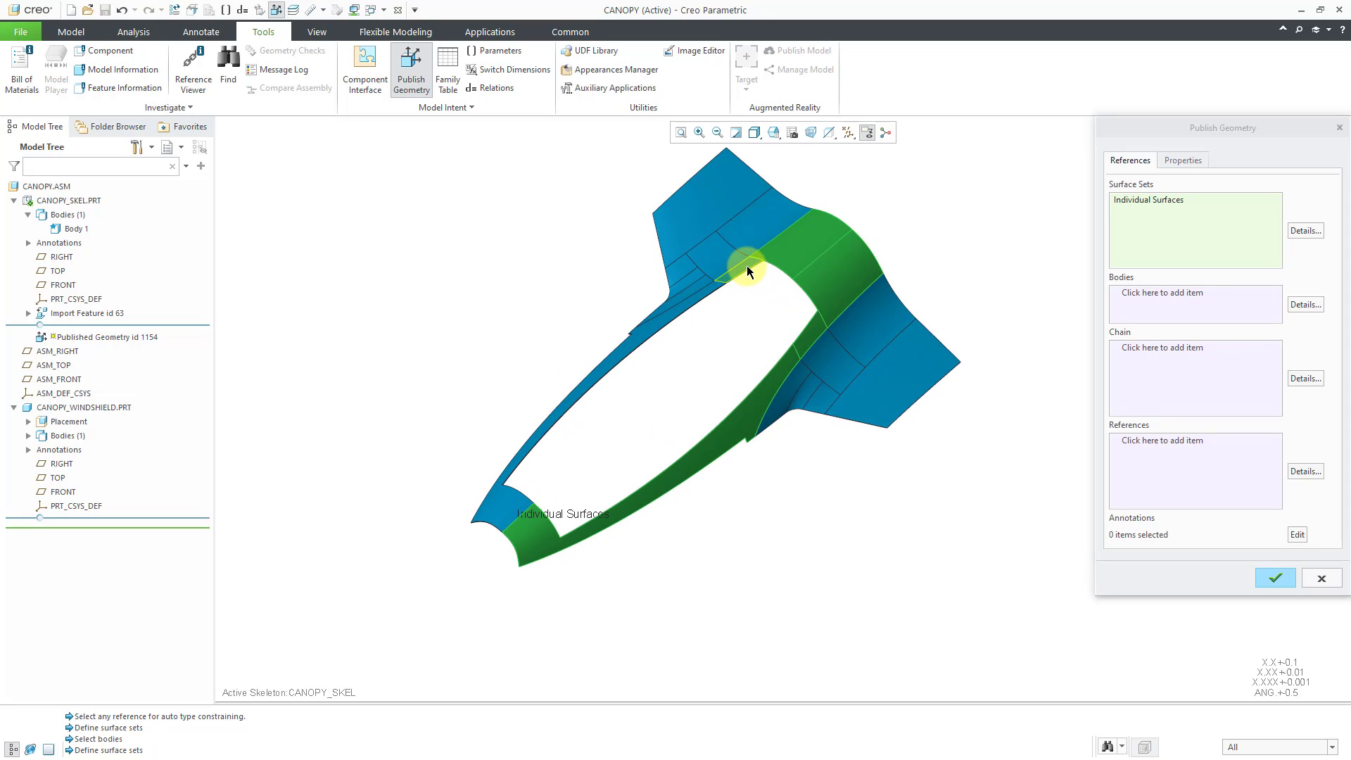
left_click(717, 285, "ctrl")
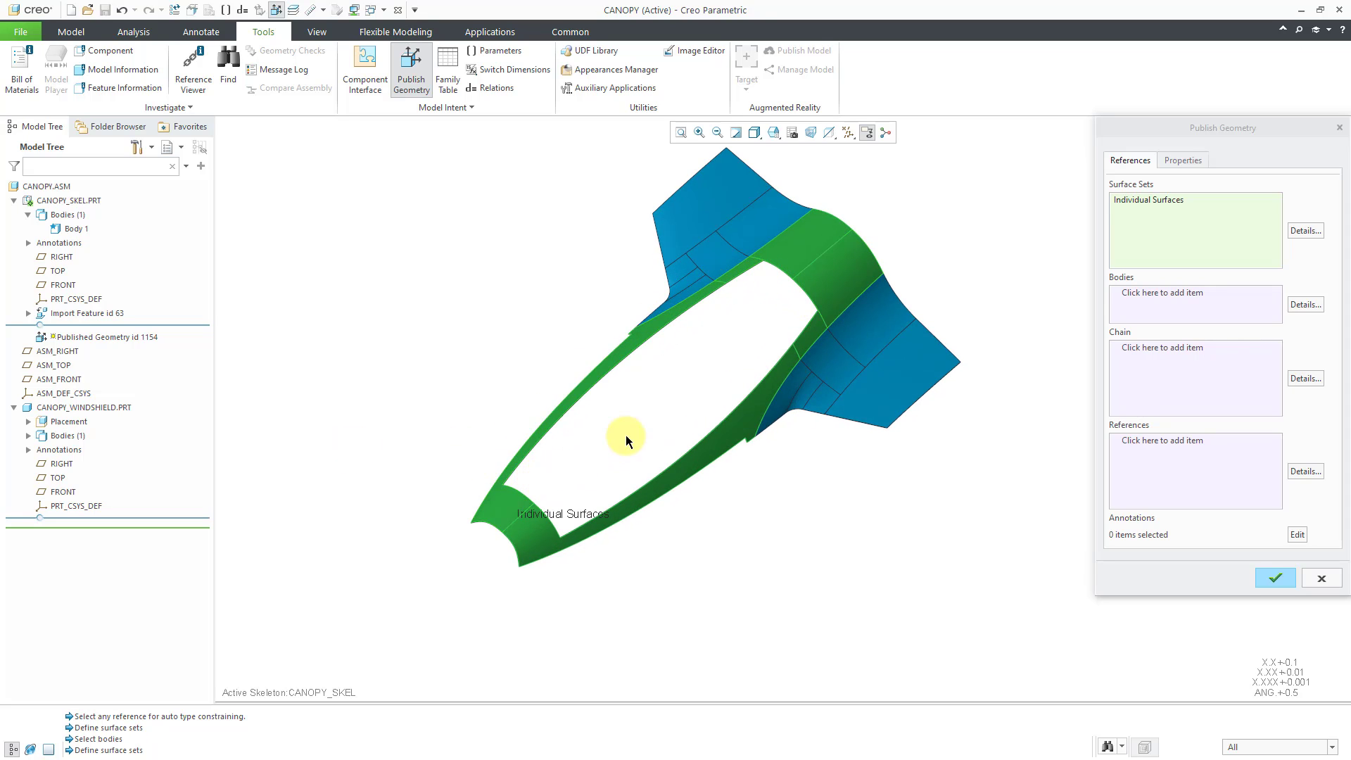
mouse_move(626, 435)
middle_mouse_down()
mouse_move(600, 368)
mouse_move(567, 383)
mouse_move(618, 392)
mouse_move(603, 393)
middle_mouse_up()
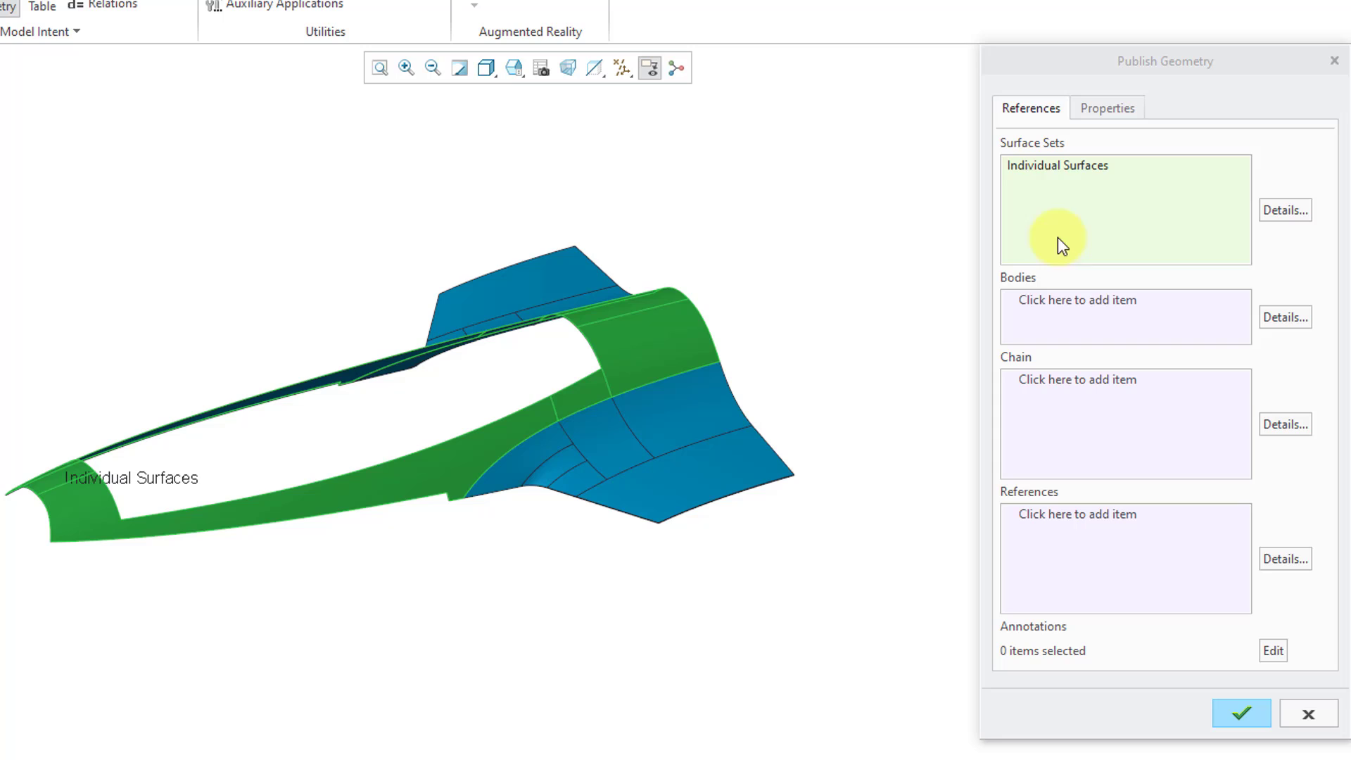
Name the published geometry pg_canopy_outline and finish the feature
left_click(1106, 109)
double_click(1101, 147)
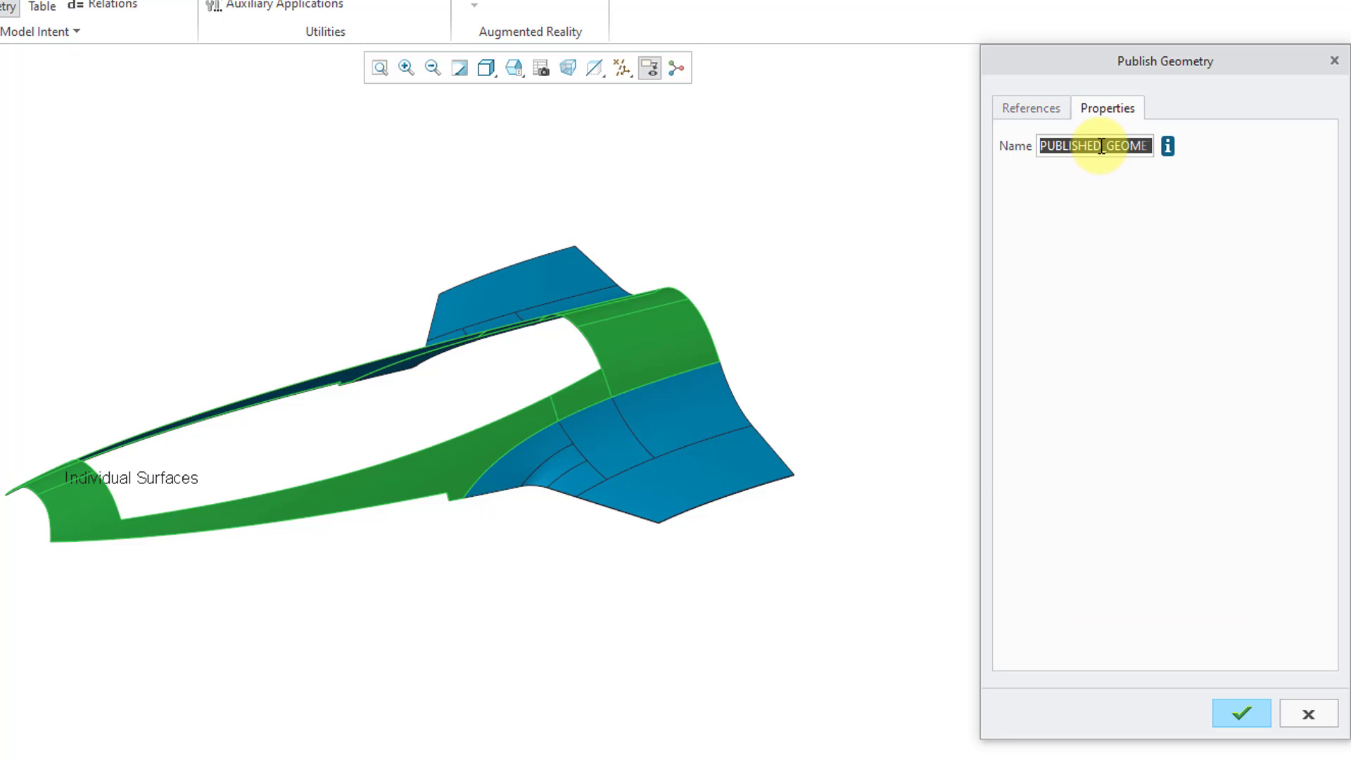
type("pg_")
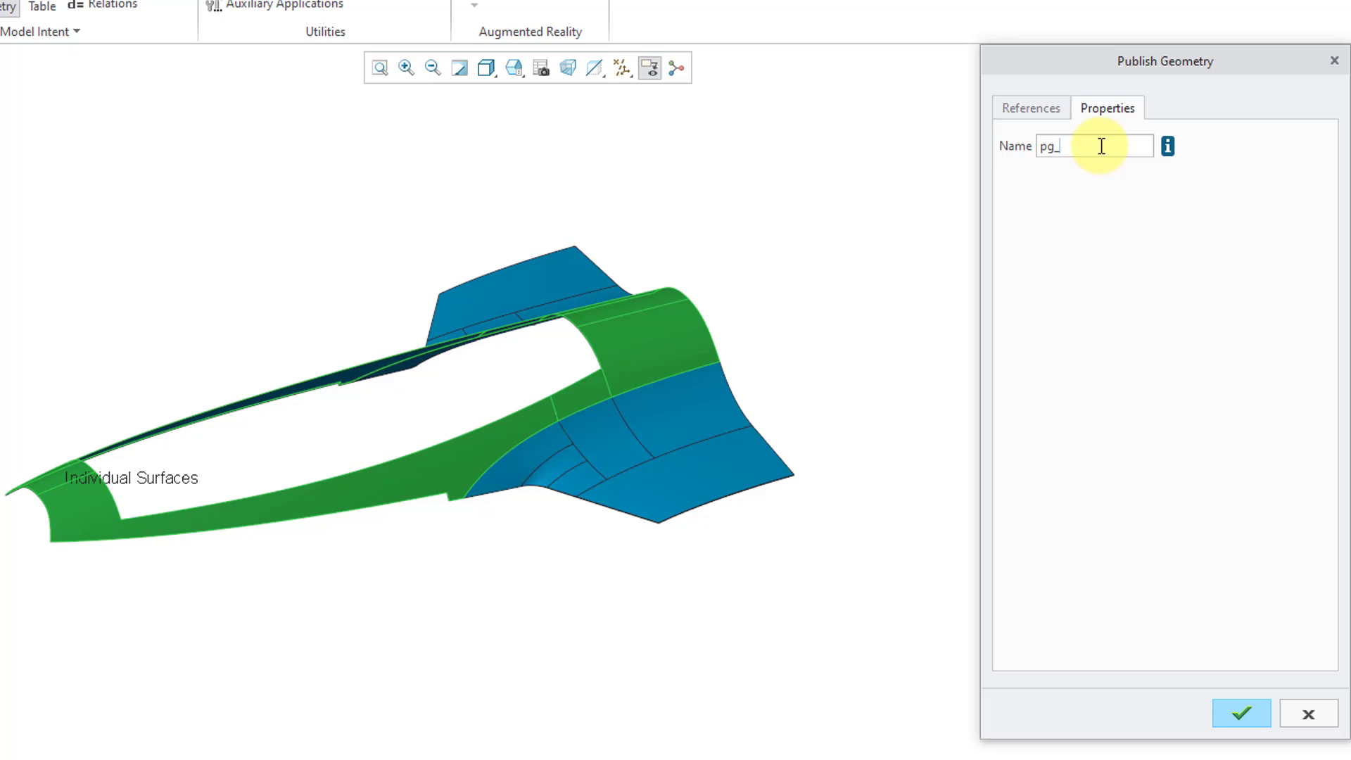
type("canopy_outline")
key("Return")
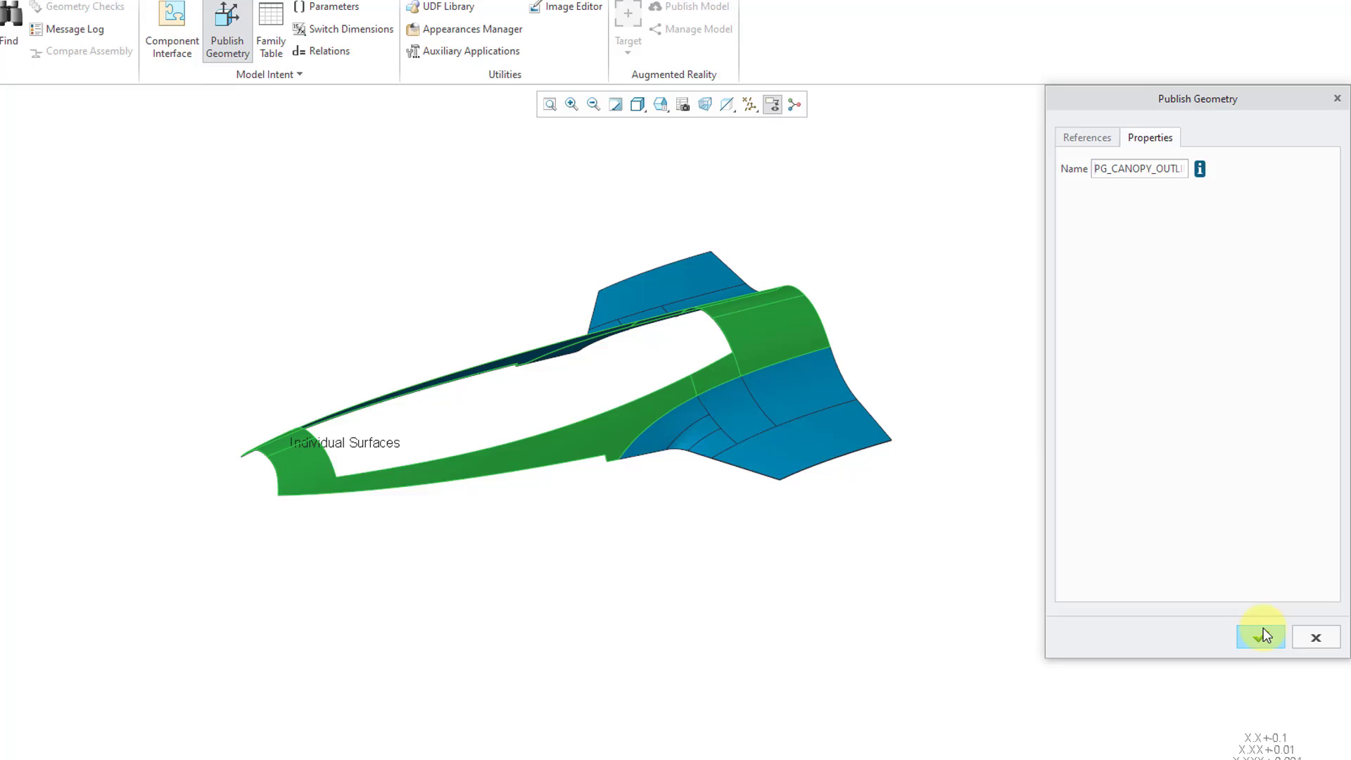
left_click(1241, 713)
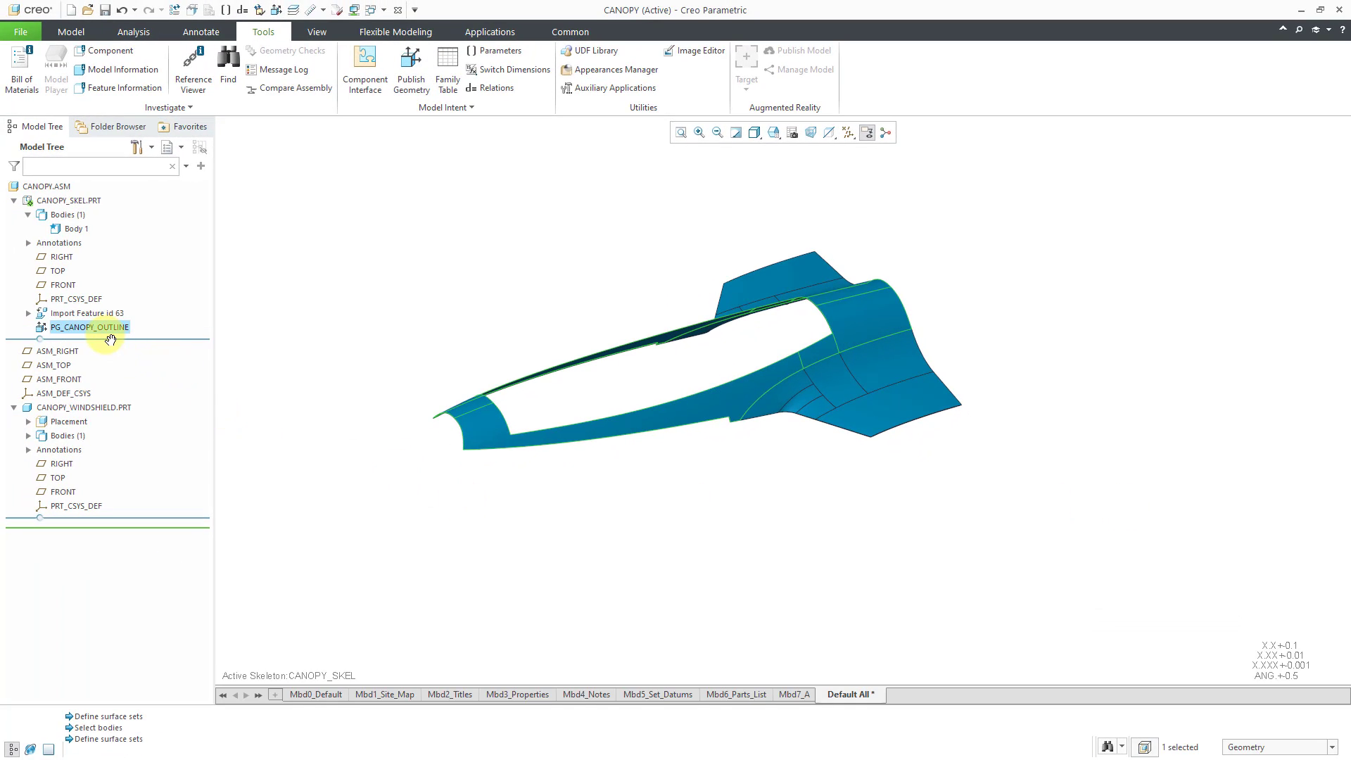
left_click(267, 323)
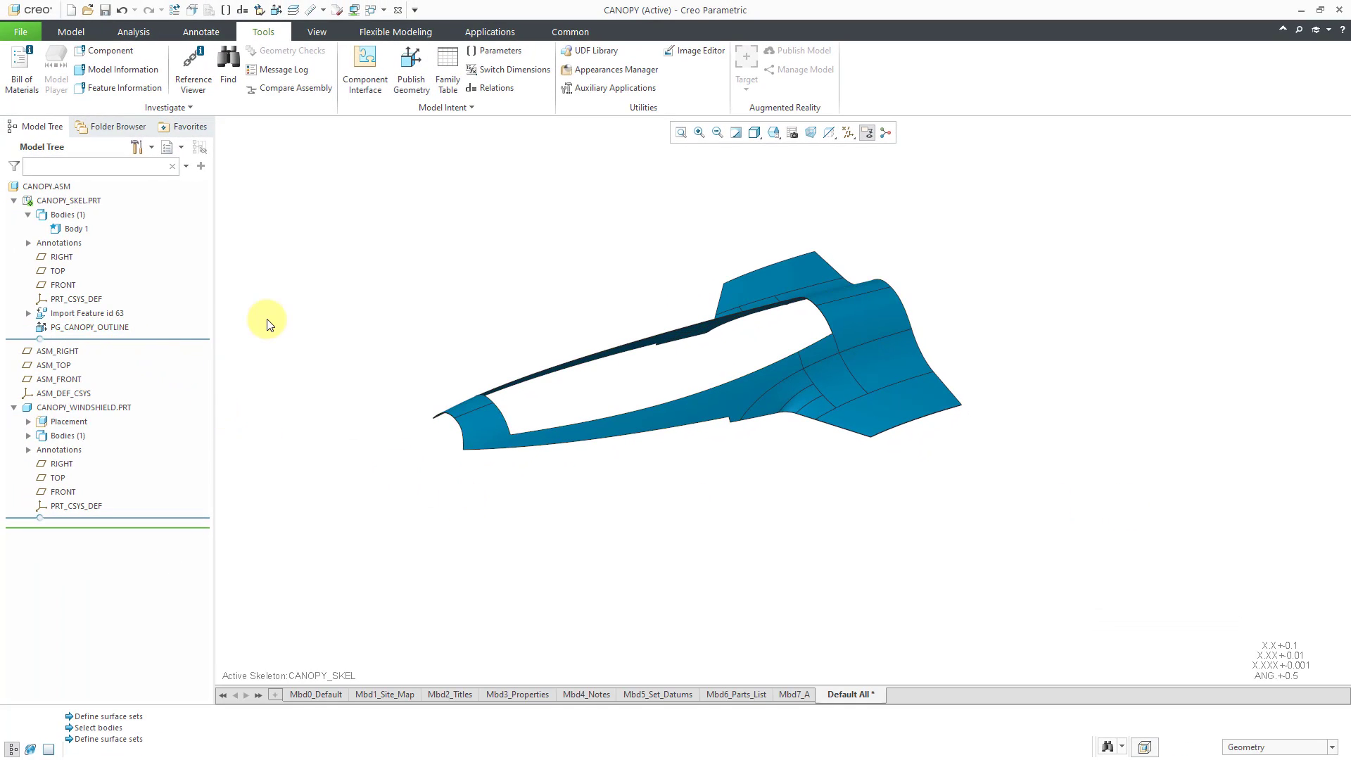
Activate CANOPY_WINDSHIELD.PRT and start Copy Geometry referencing published PG_CANOPY_OUTLINE
left_click(105, 409)
left_click(115, 344)
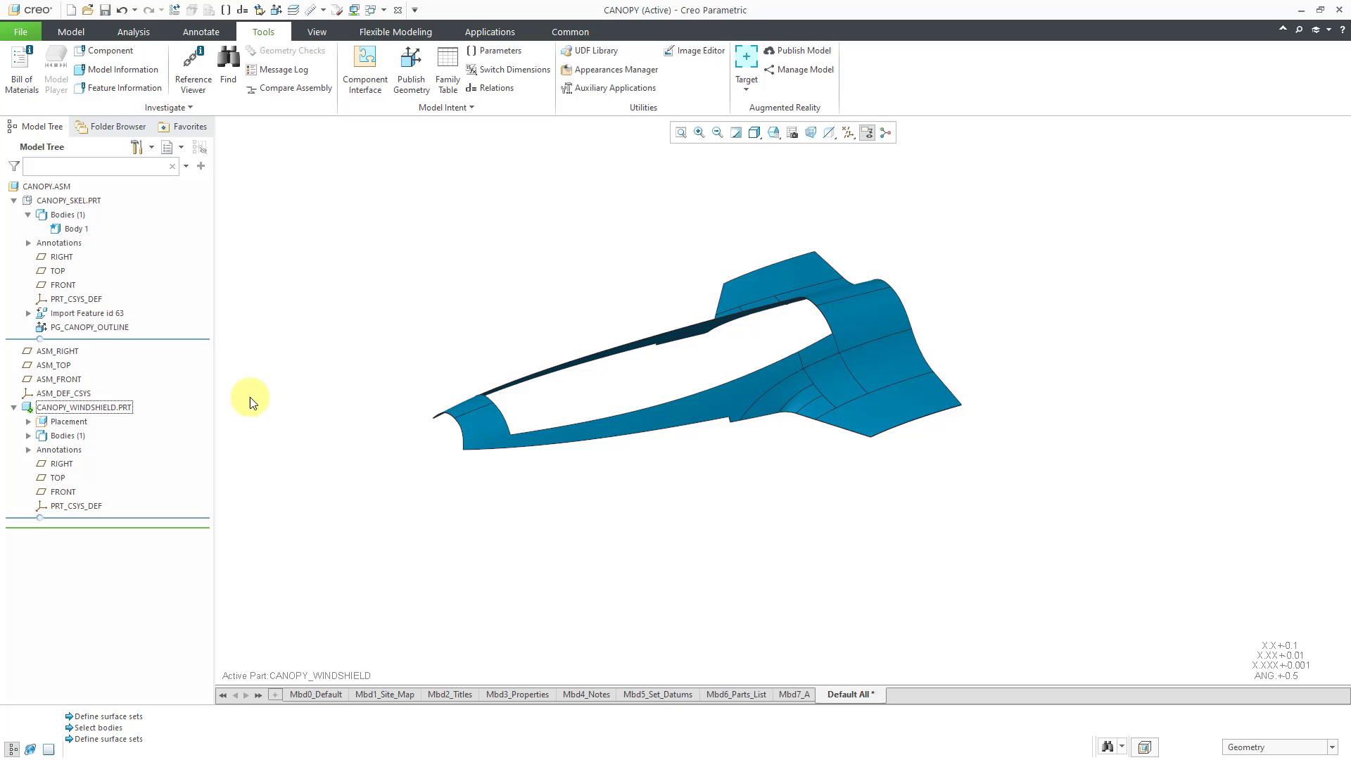
left_click(71, 32)
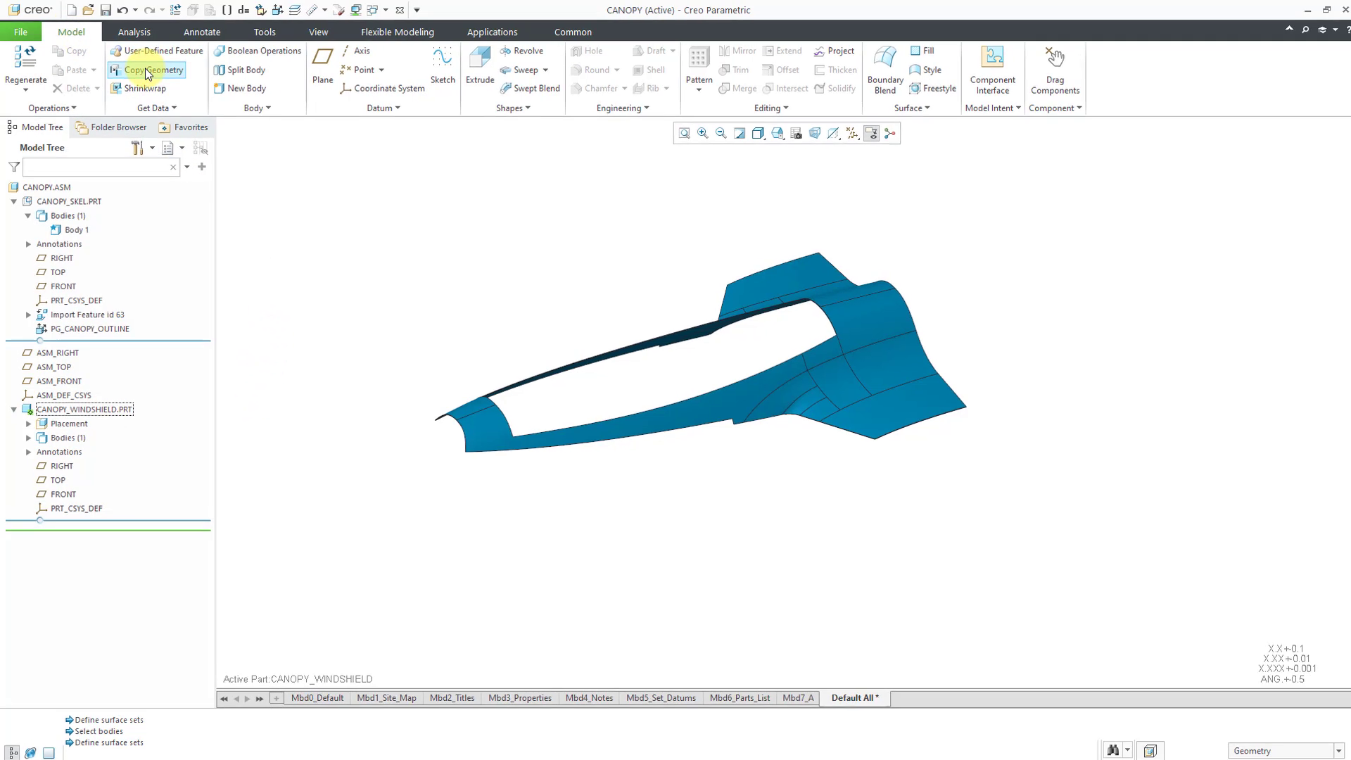
left_click(145, 69)
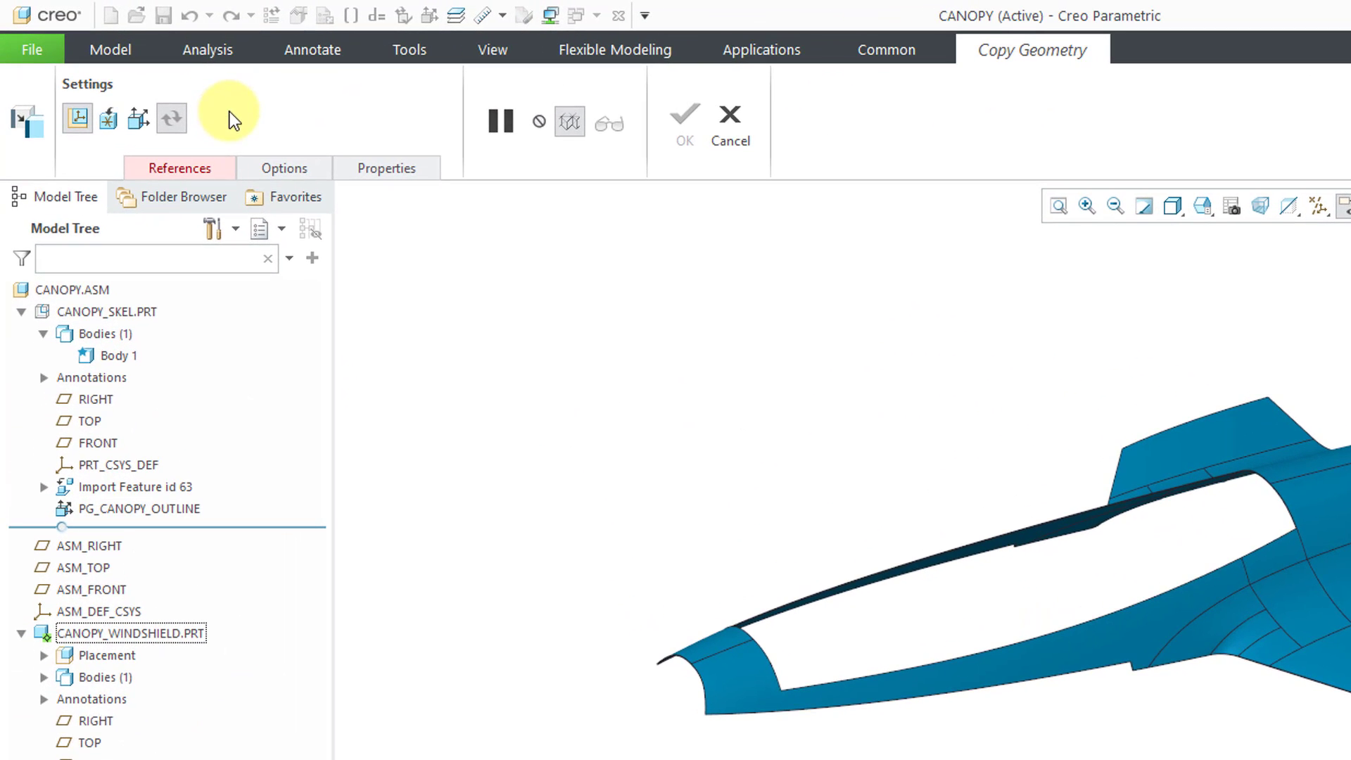
left_click(208, 176)
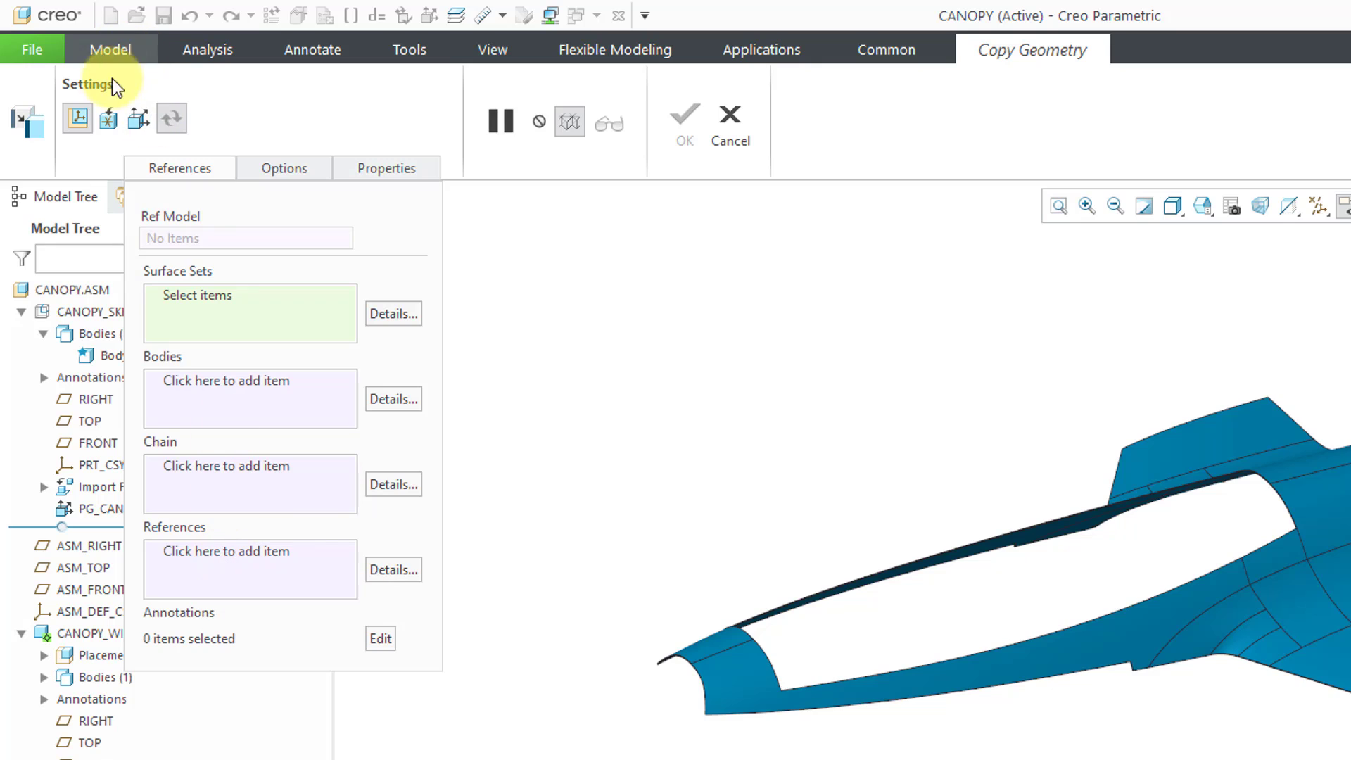
left_click(138, 119)
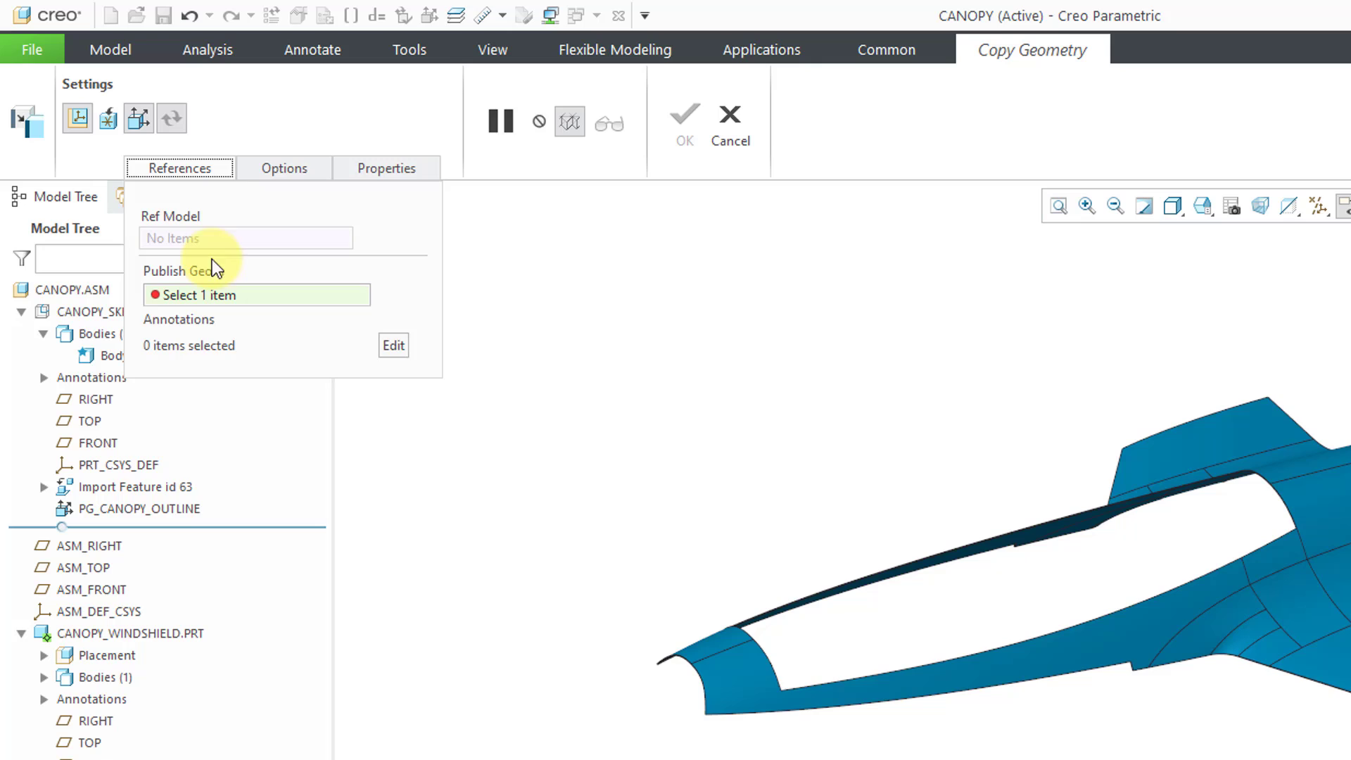
left_click(167, 510)
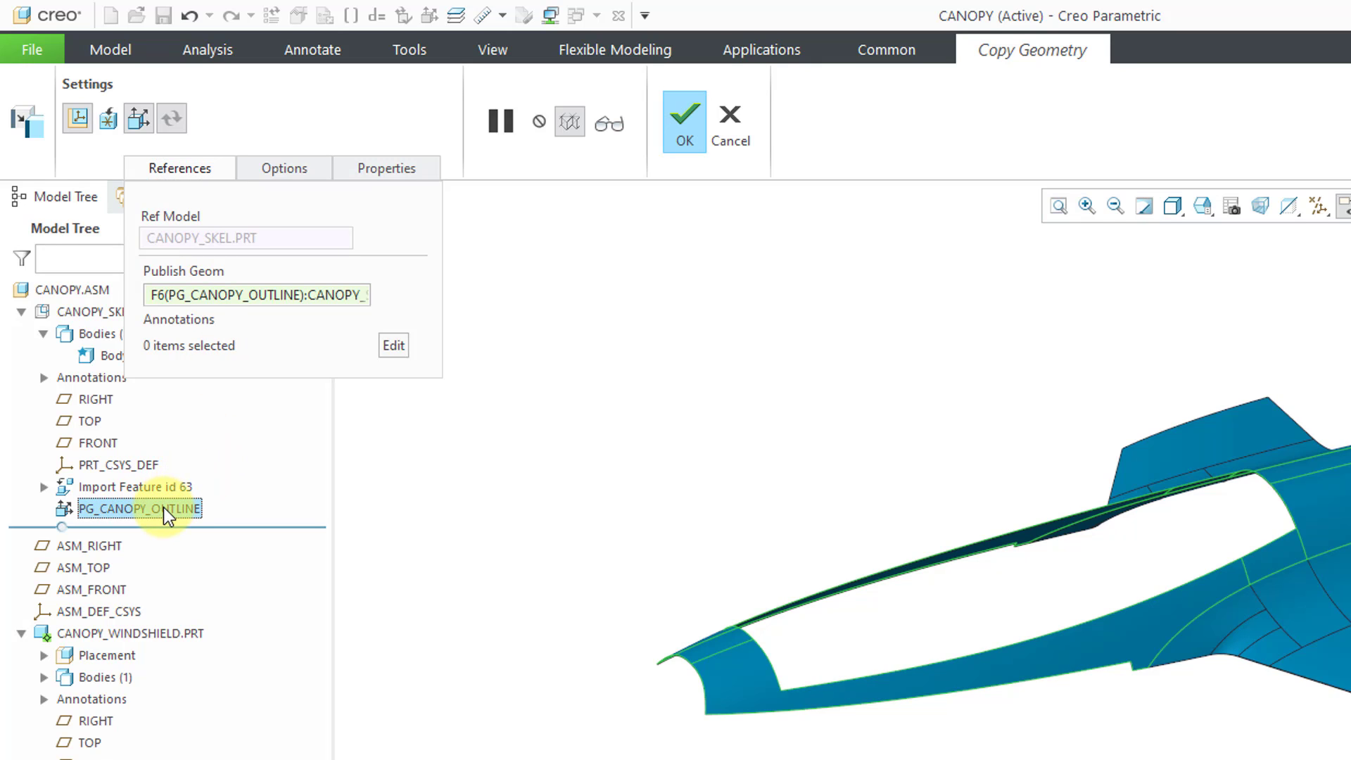
Name the copied geometry feature cg_canopy_skel
left_click(384, 168)
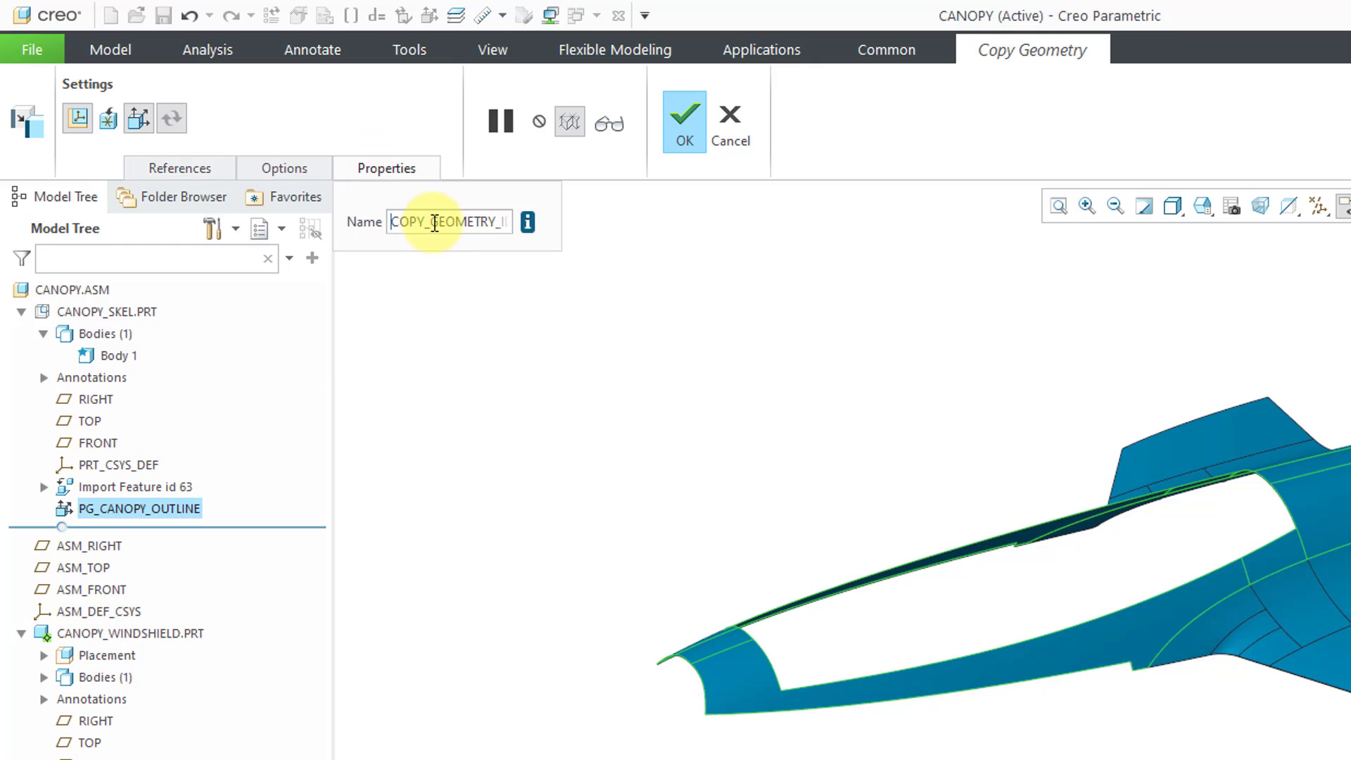
double_click(435, 222)
type("c")
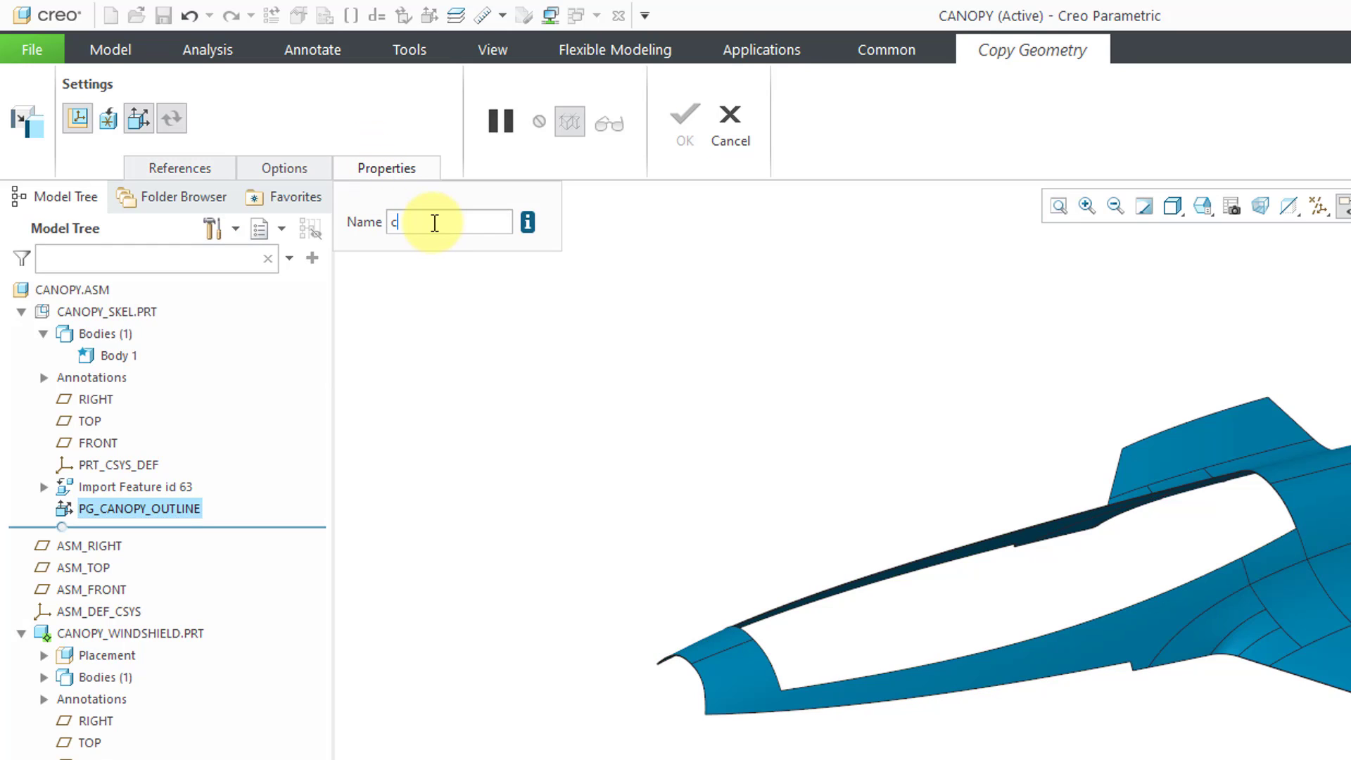
type("g_canopy_skel")
key("Return")
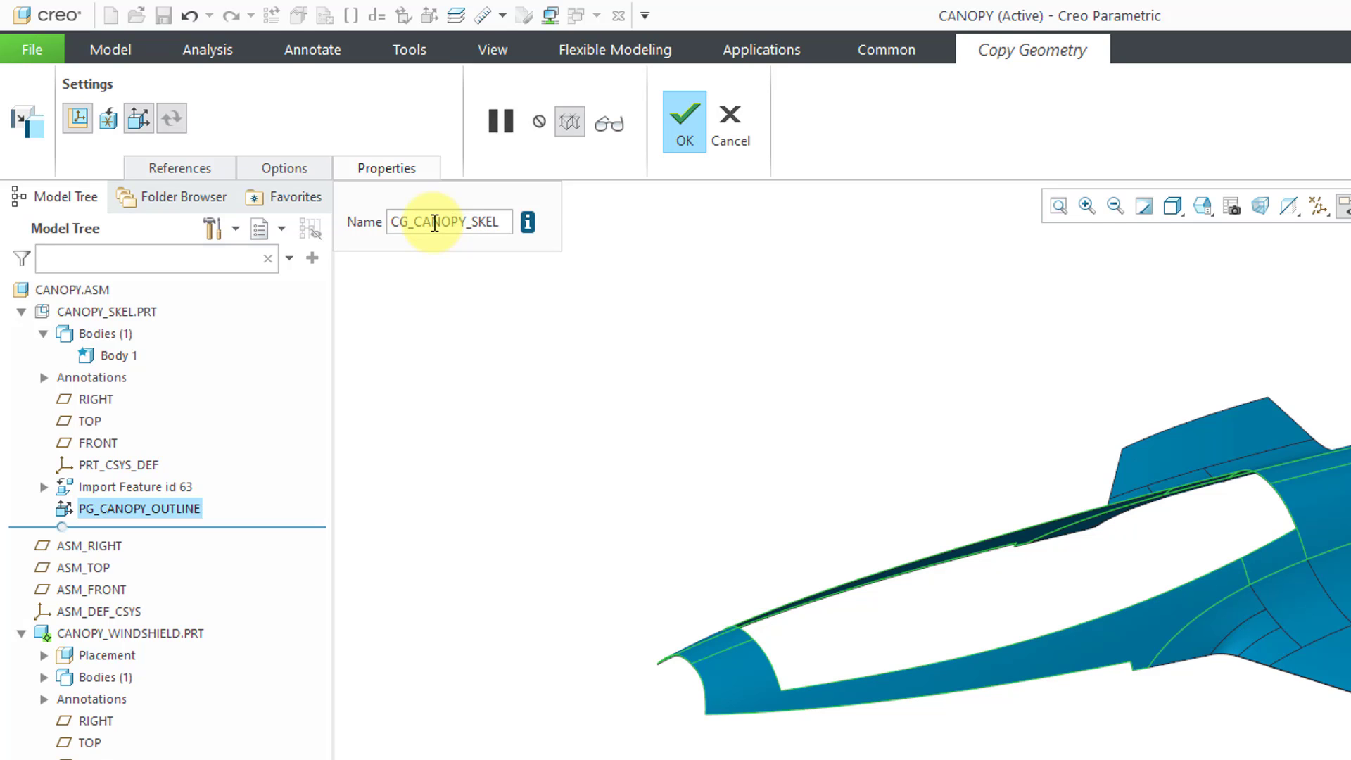
Finish the Copy Geometry feature and open CANOPY_WINDSHIELD.PRT in its own window
left_click(684, 121)
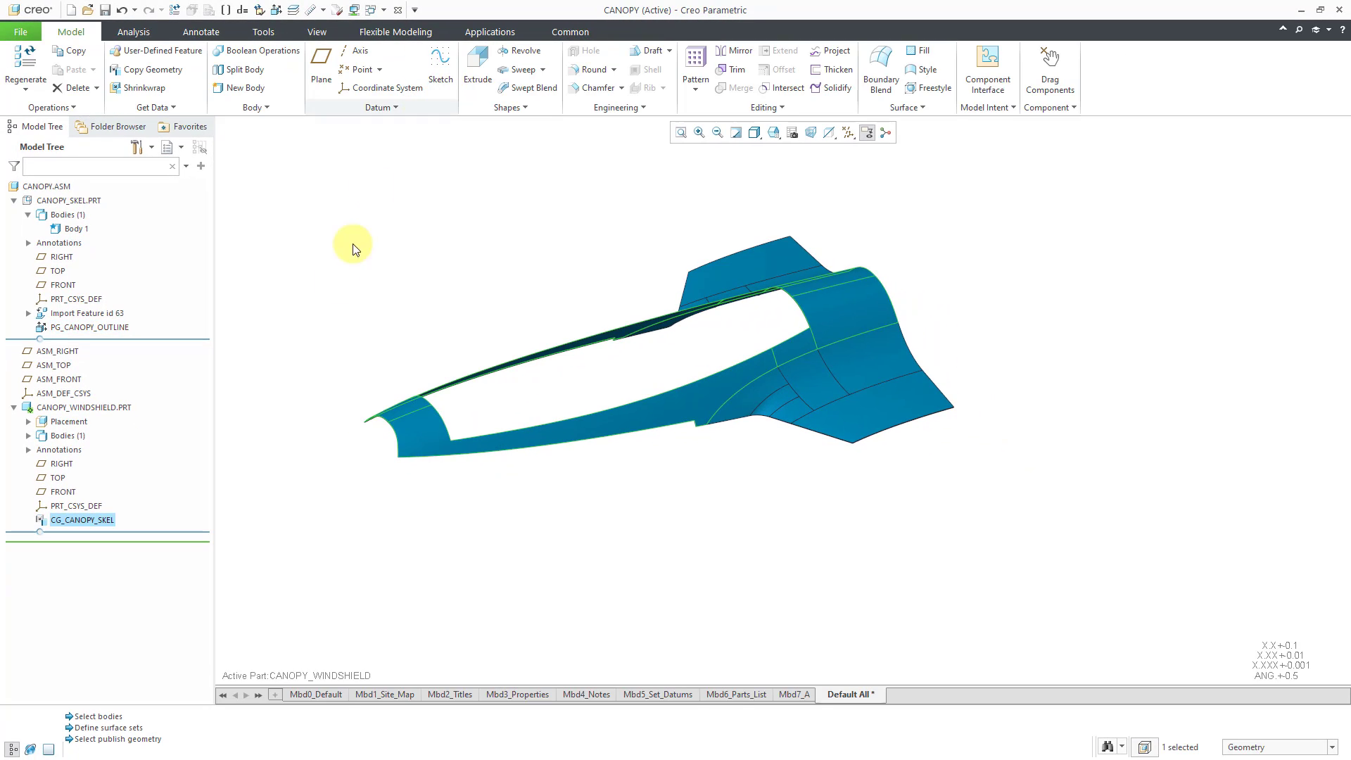
left_click(267, 432)
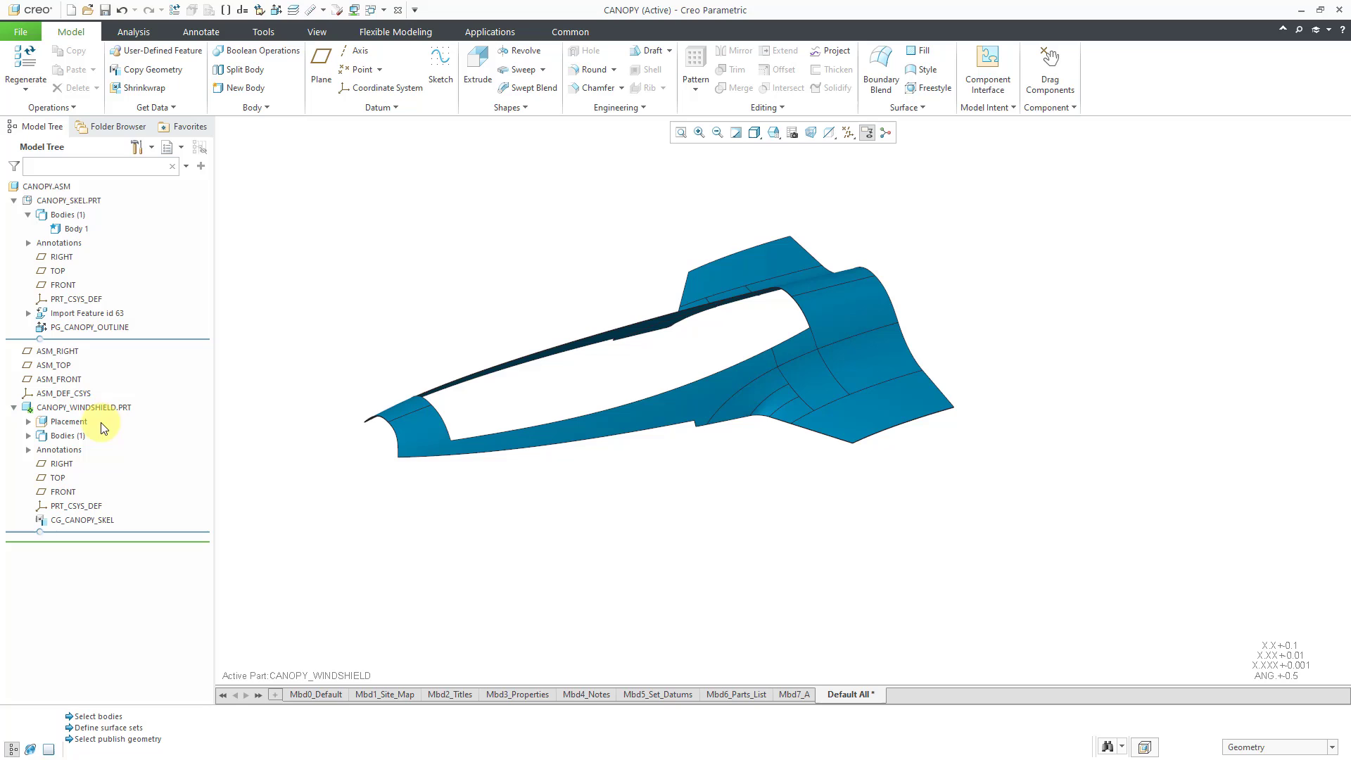
left_click(90, 406)
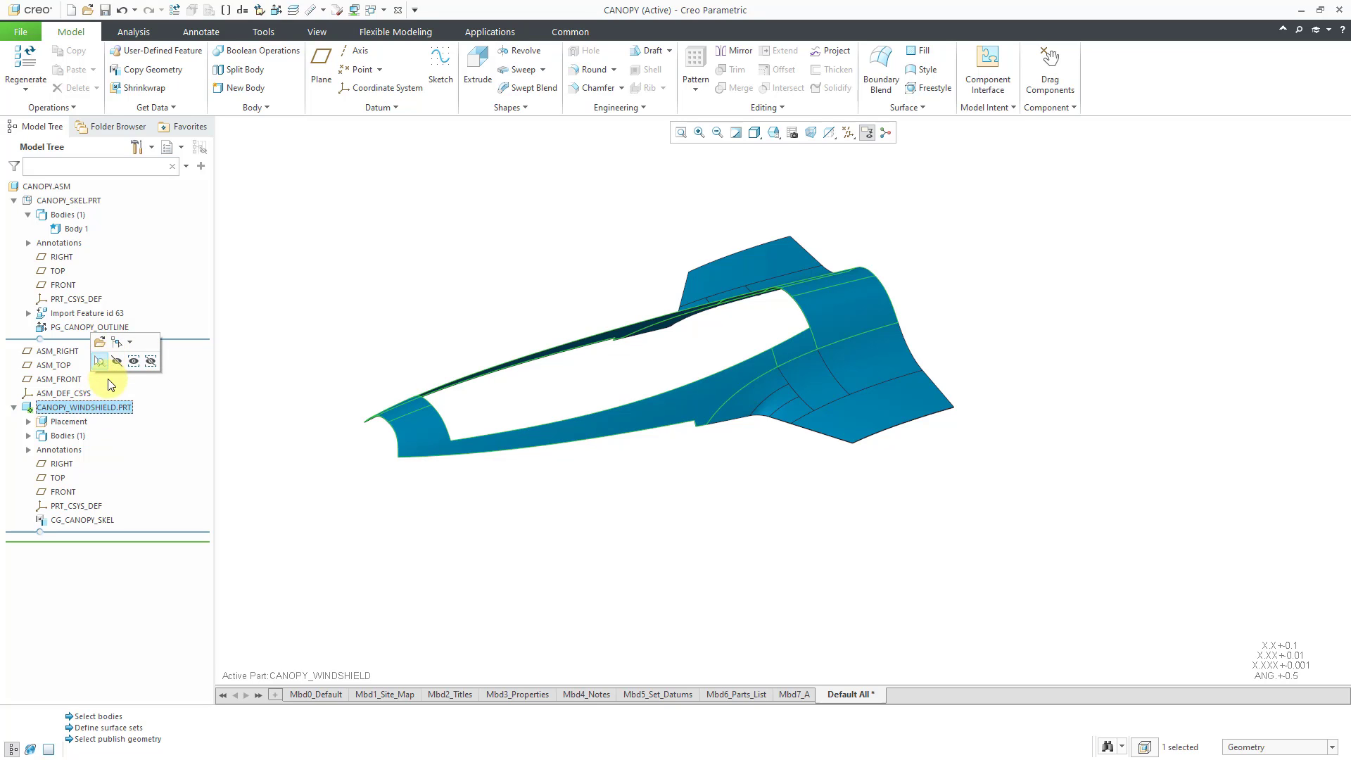
left_click(100, 342)
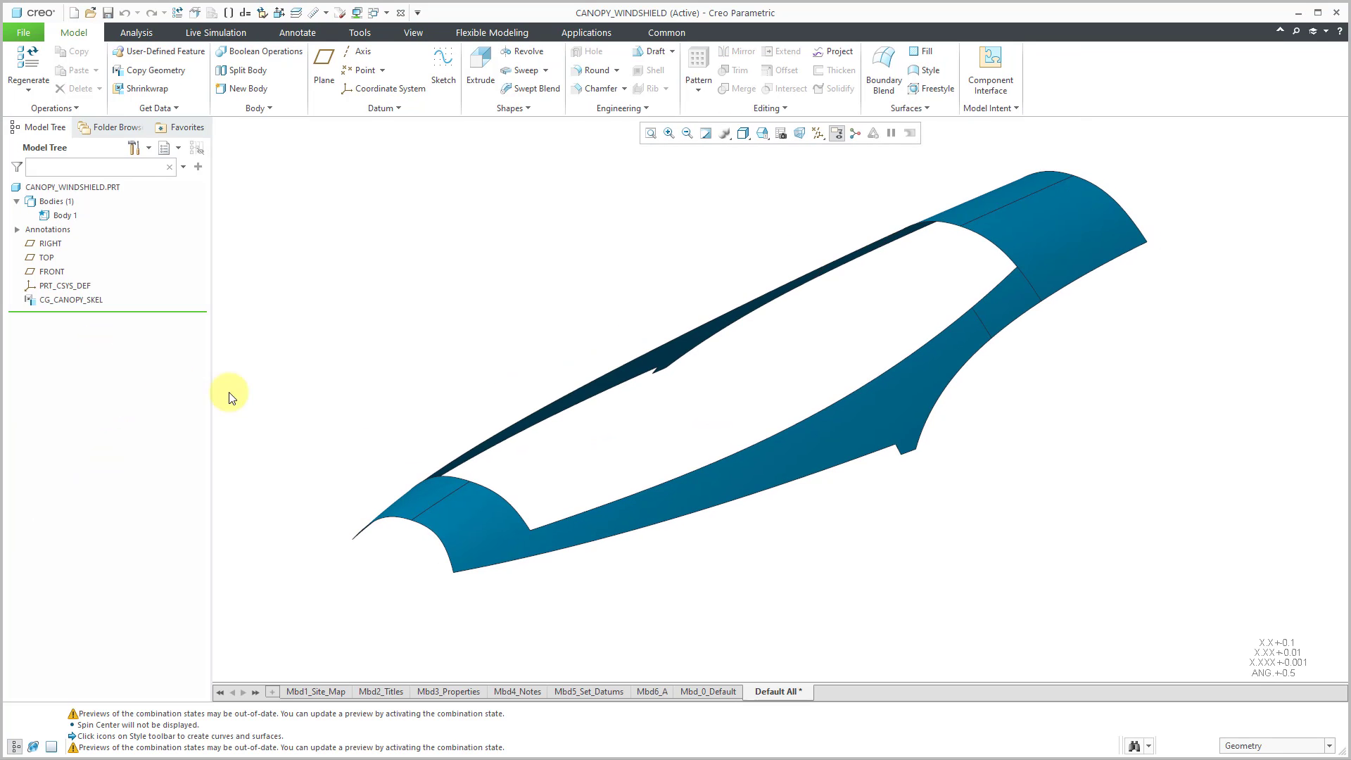
mouse_move(504, 380)
middle_mouse_down()
mouse_move(567, 365)
mouse_move(527, 352)
mouse_move(524, 380)
middle_mouse_up()
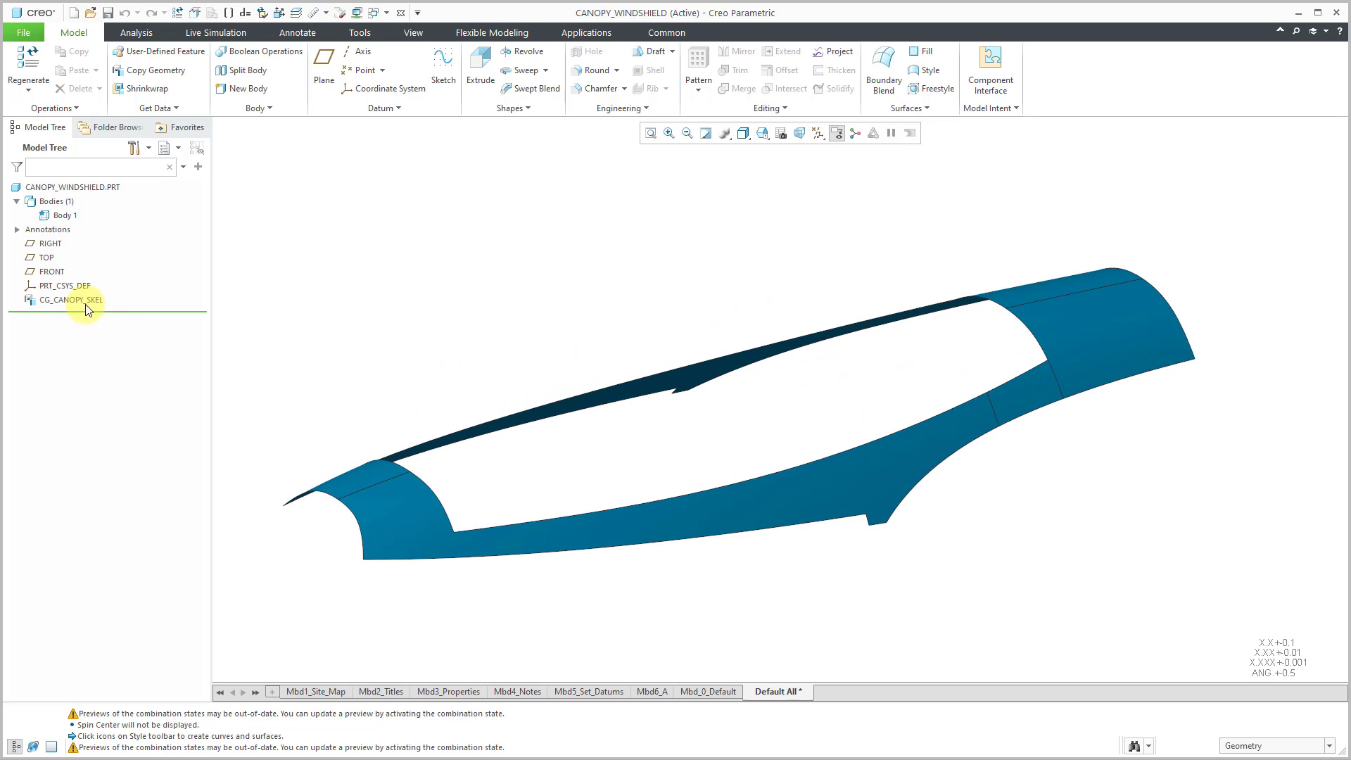
Hide and then show CG_CANOPY_SKEL to check the copied canopy surfaces
left_click(60, 223)
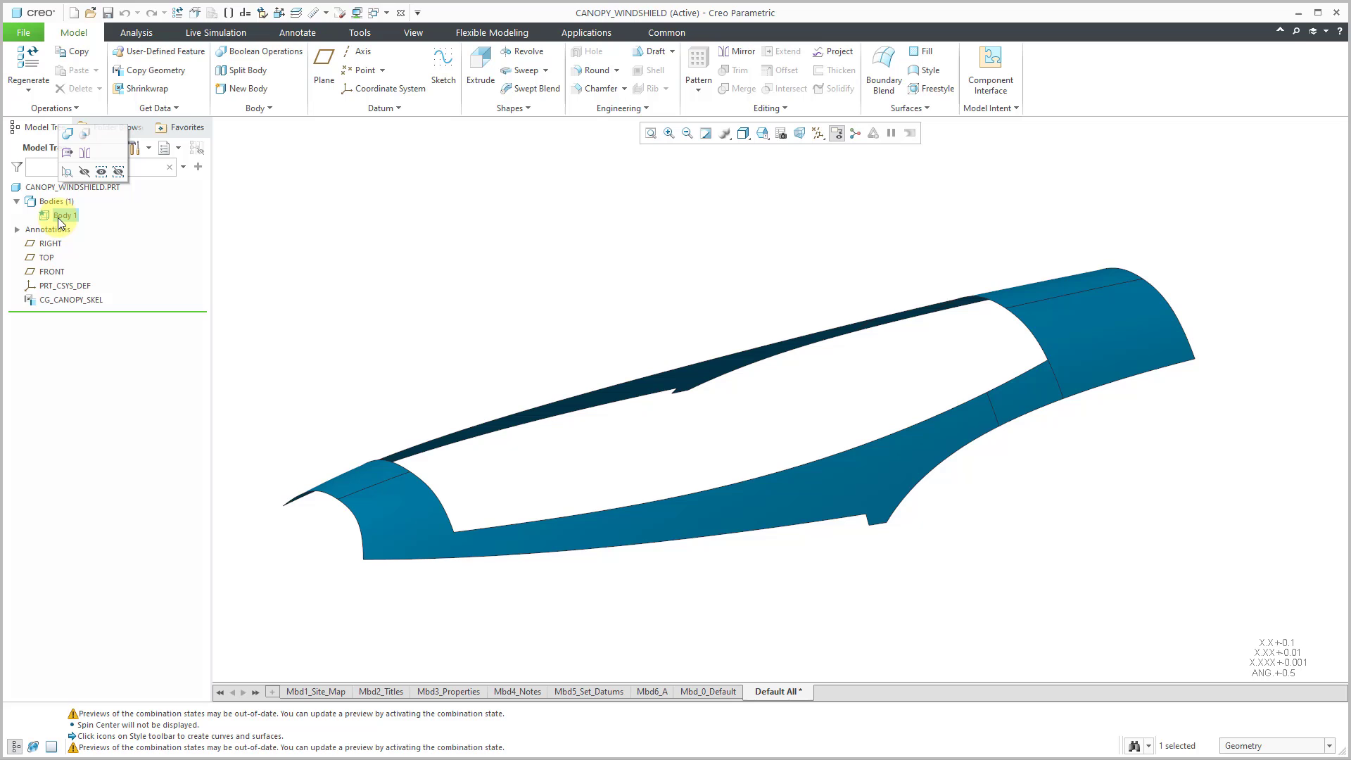
left_click(292, 270)
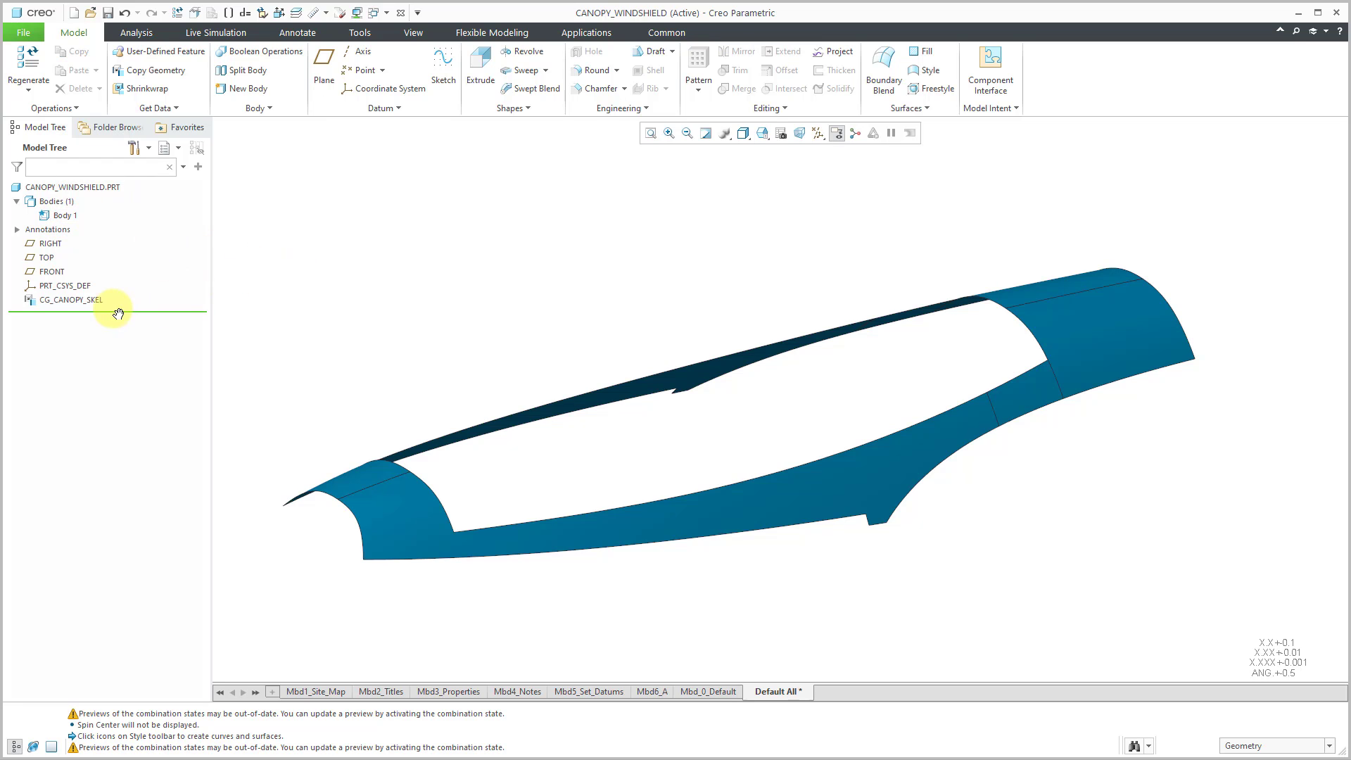
left_click(86, 299)
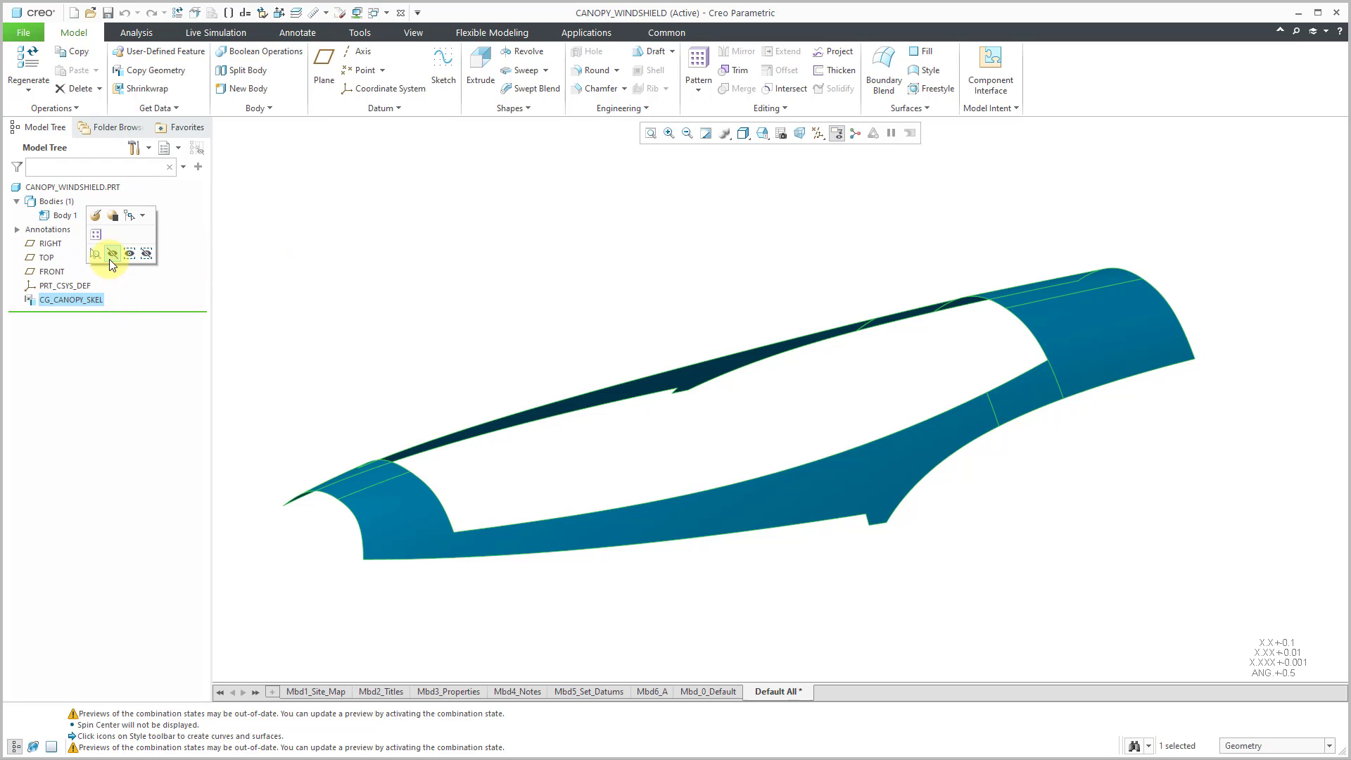
left_click(110, 258)
left_click(92, 301)
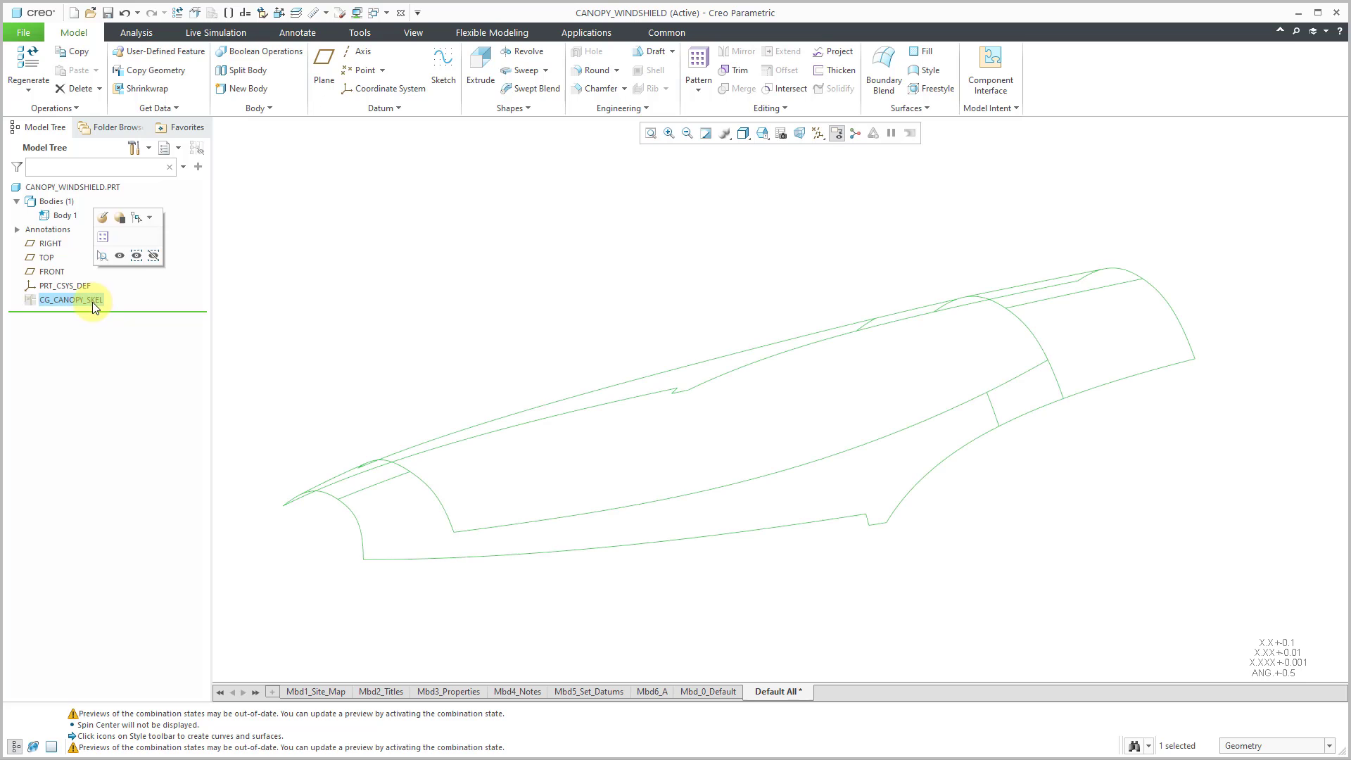
left_click(117, 257)
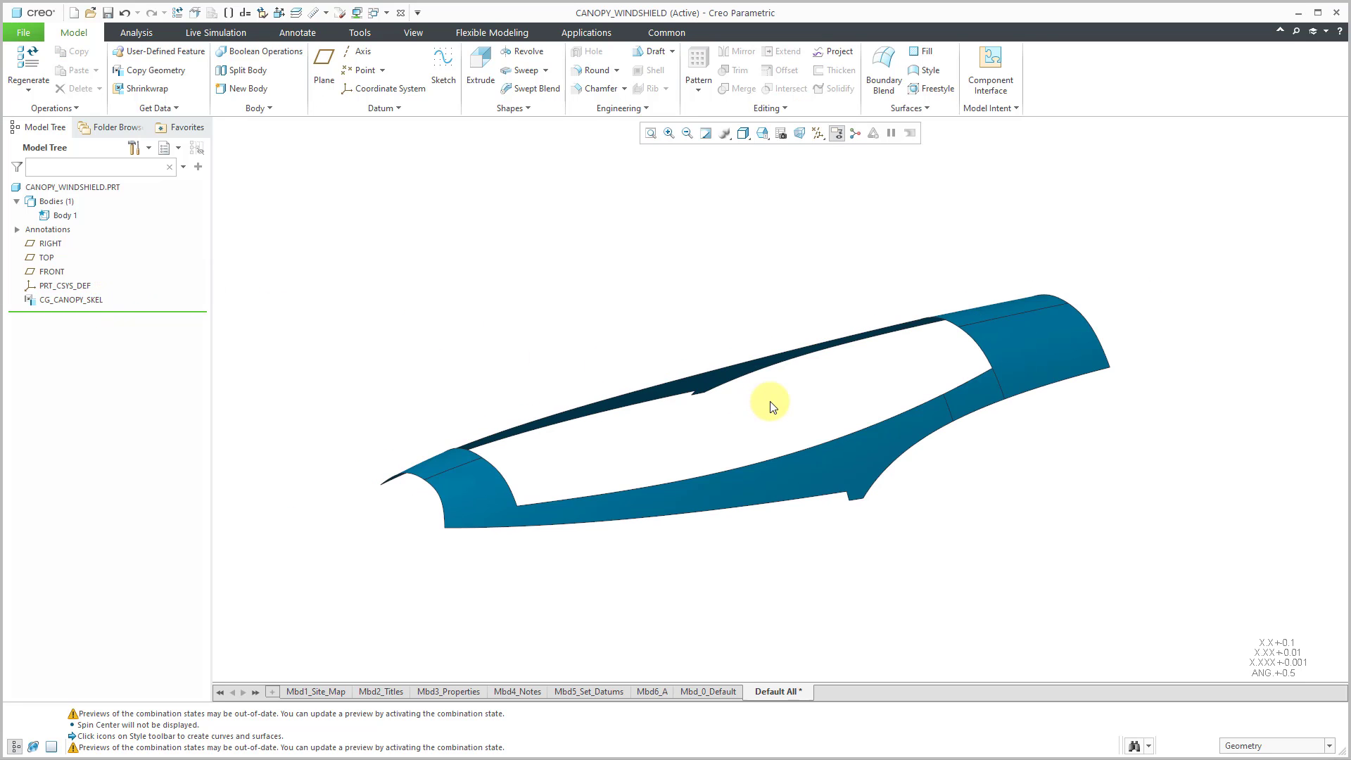
mouse_move(771, 404)
middle_mouse_down()
mouse_move(793, 392)
mouse_move(760, 392)
mouse_move(748, 422)
middle_mouse_up()
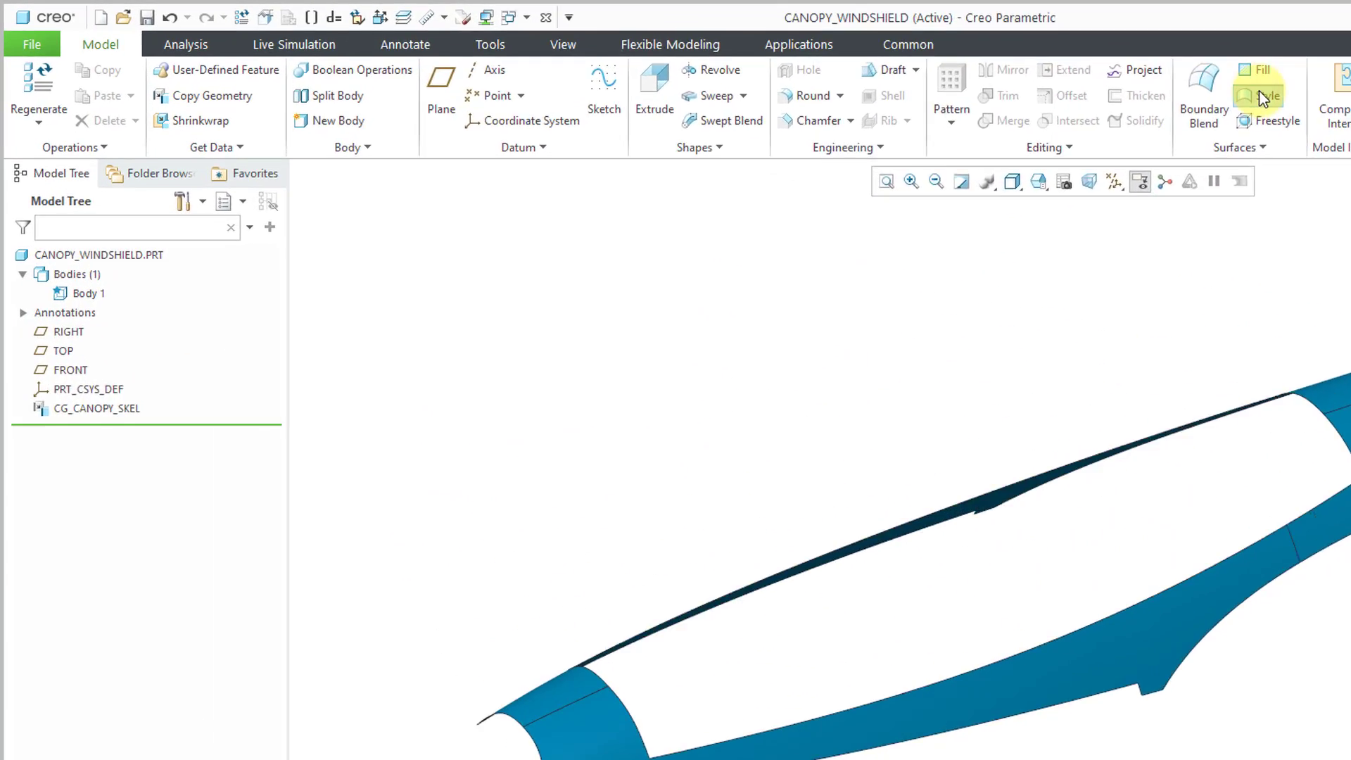
Create a new Style feature from the Surfaces group of the Model tab
left_click(1261, 96)
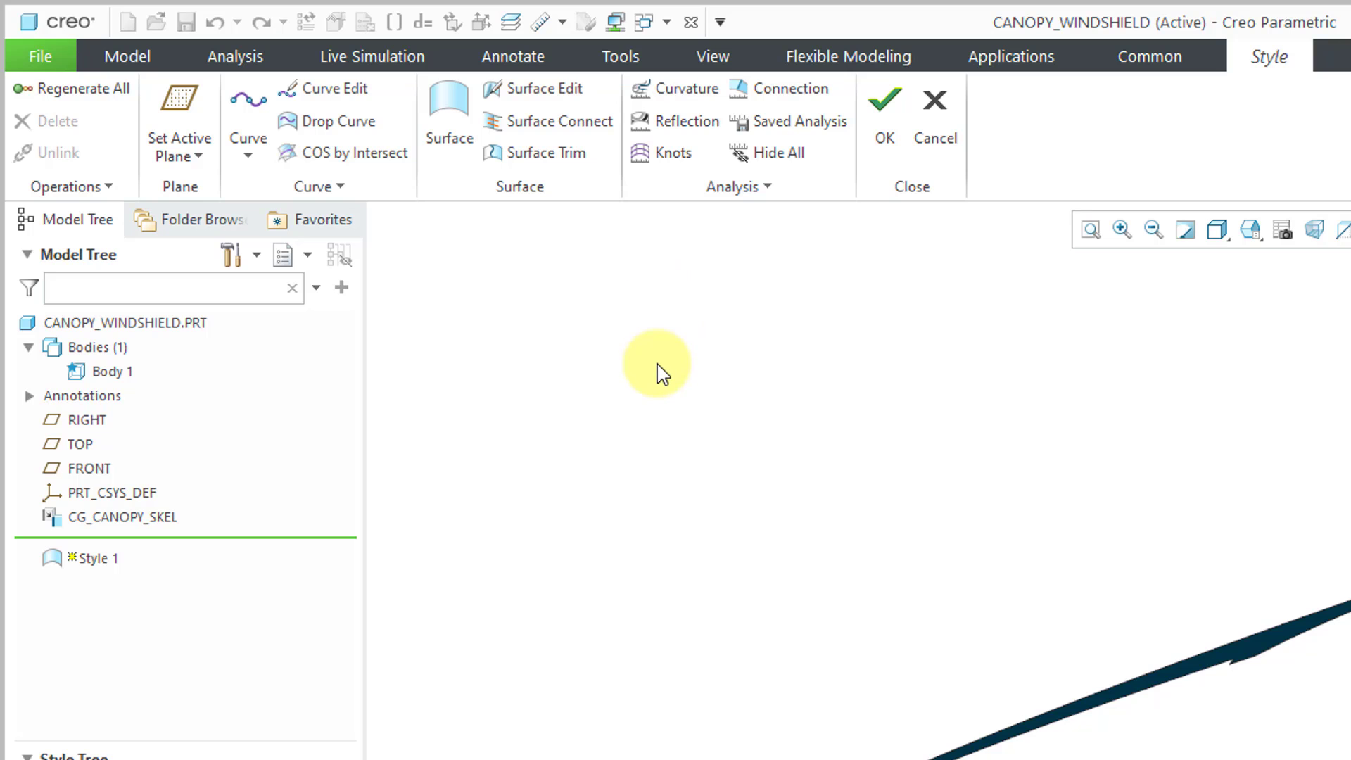